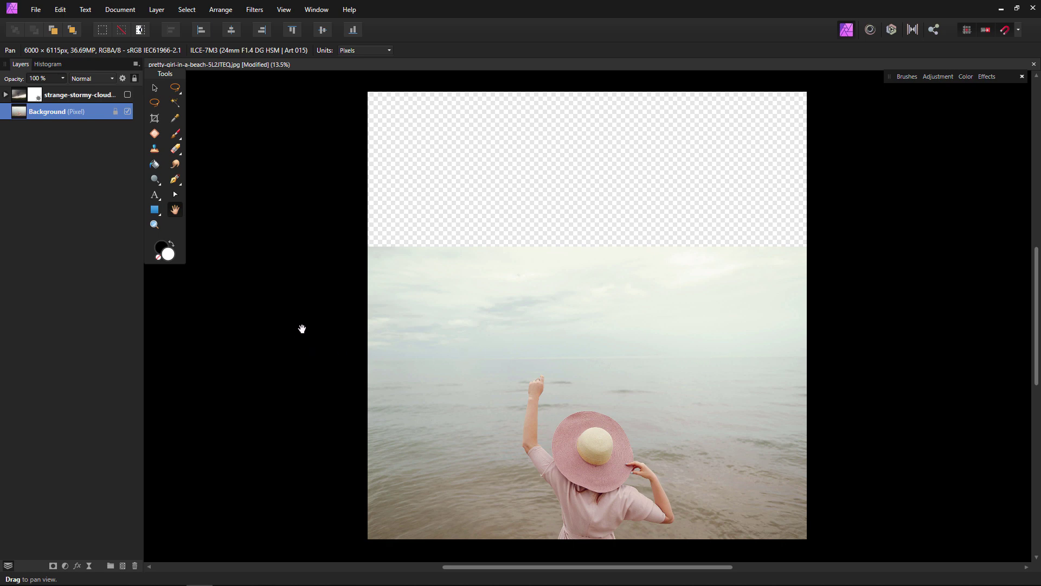
Step: Show and select the stormy-clouds layer, test a lower opacity, then target its mask
click(127, 95)
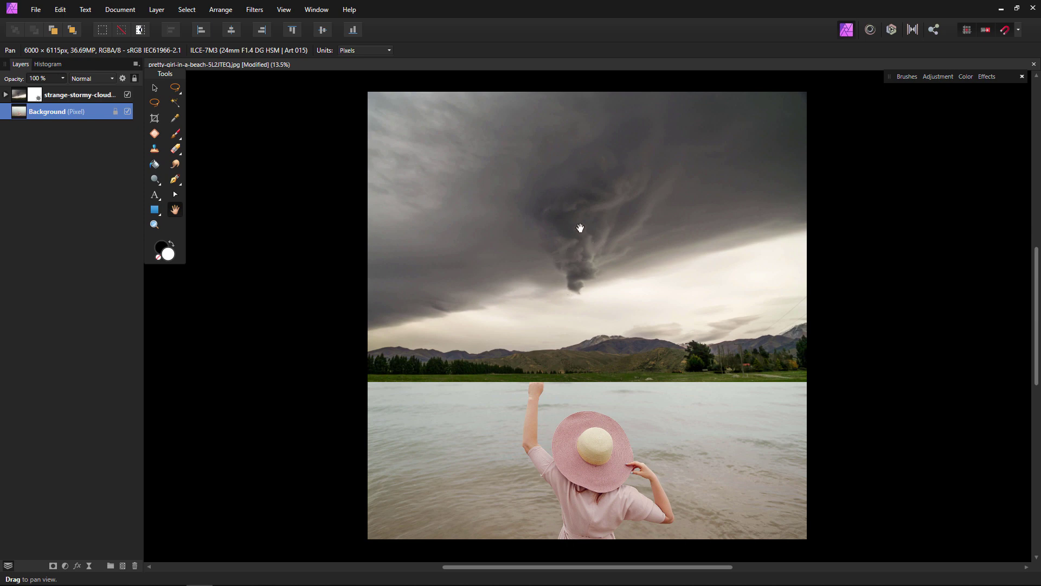
click(19, 96)
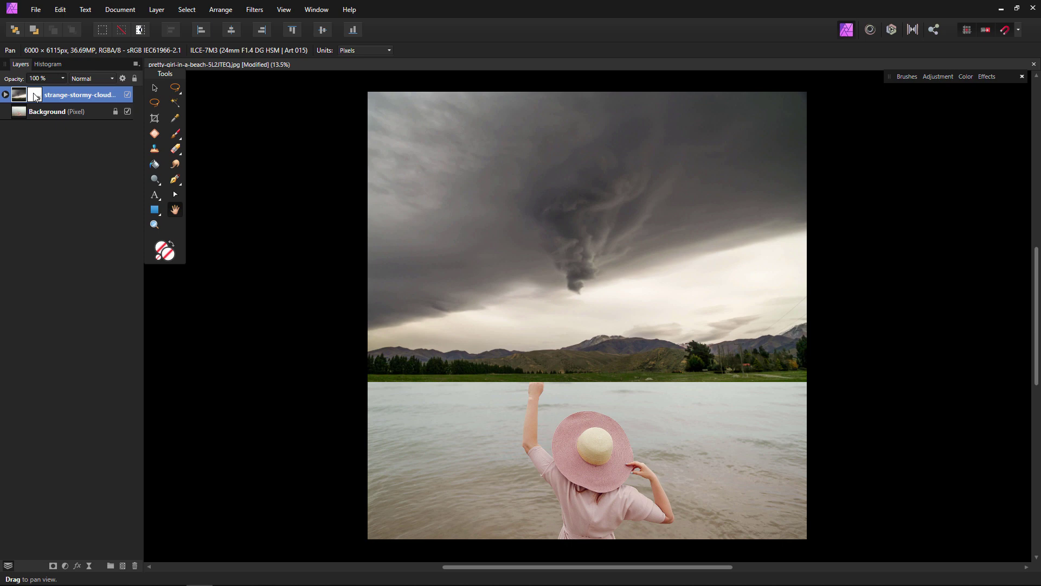
drag(22, 82, 93, 103)
click(31, 99)
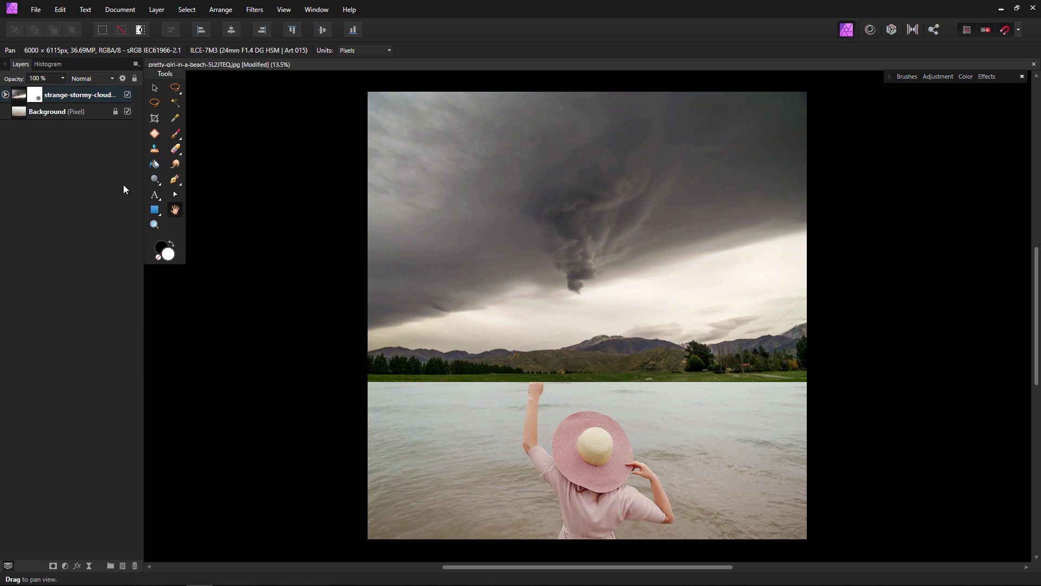
Step: Paint black on the cloud layer's mask along the horizon, fading the mountains and trees into fog
click(175, 134)
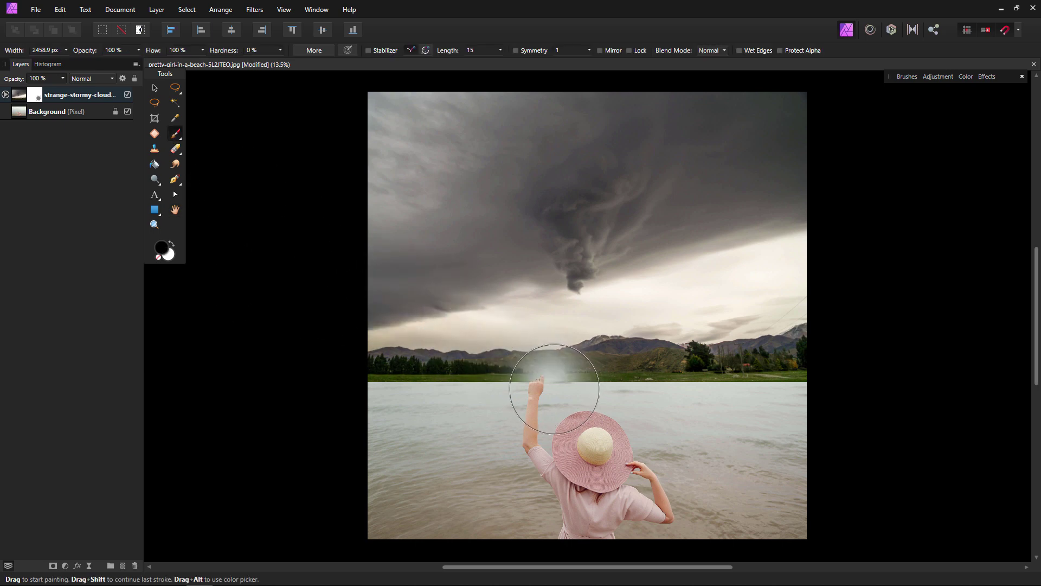
key(])
mouse_move(759, 380)
mouse_down()
mouse_move(888, 332)
mouse_move(628, 386)
mouse_move(414, 453)
mouse_move(450, 461)
mouse_move(626, 421)
mouse_move(443, 443)
mouse_move(505, 403)
mouse_move(397, 406)
mouse_move(446, 400)
mouse_move(342, 425)
mouse_move(354, 405)
mouse_move(457, 384)
mouse_move(394, 401)
mouse_move(739, 377)
mouse_move(664, 398)
mouse_move(416, 413)
mouse_up()
key([)
key([)
key([)
key(])
key(])
key(])
key(])
key([)
key([)
key([)
key([)
key([)
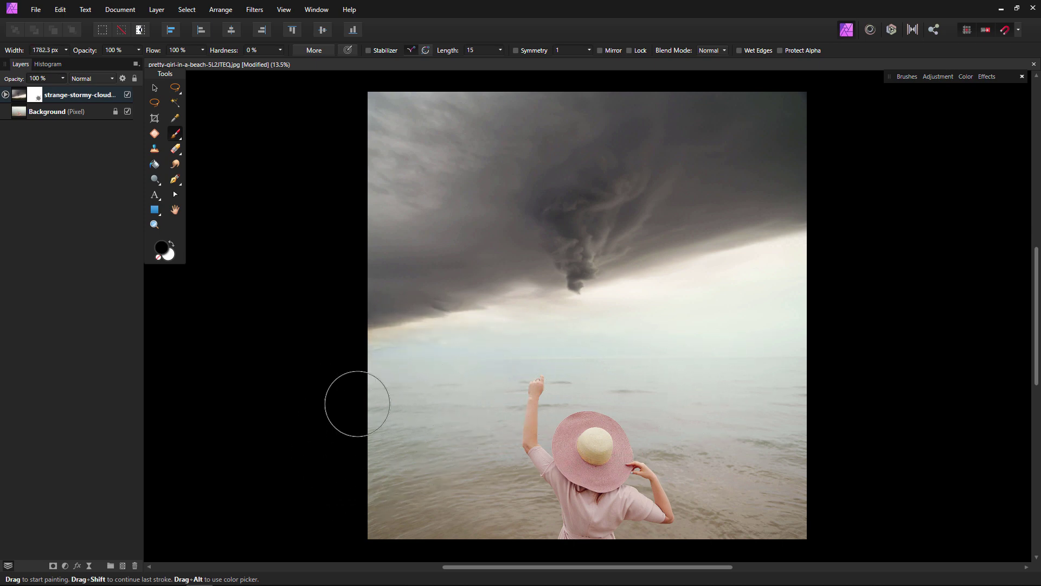
key(])
key(])
key(])
key(])
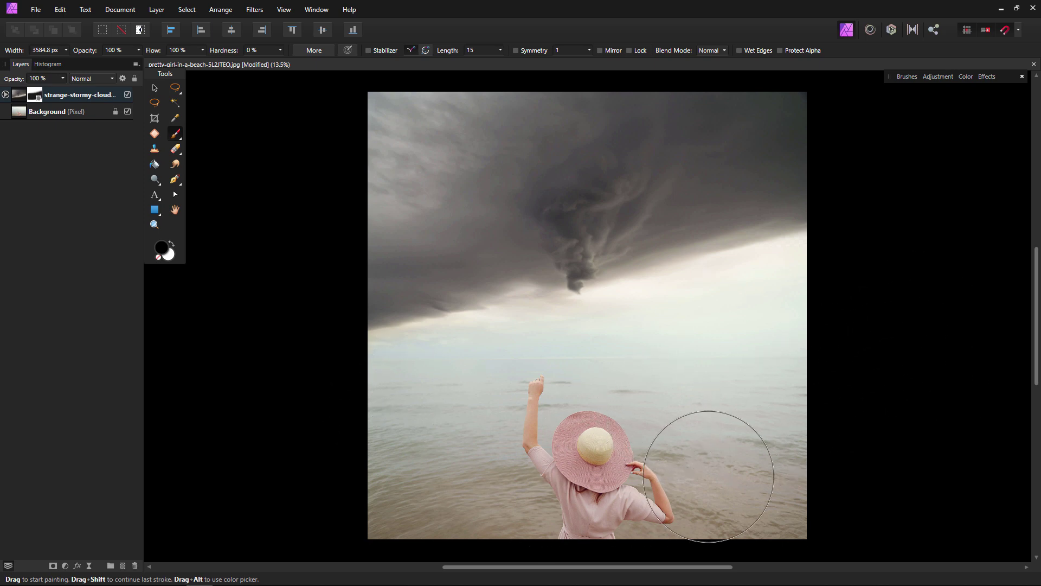
key([)
key([)
key([)
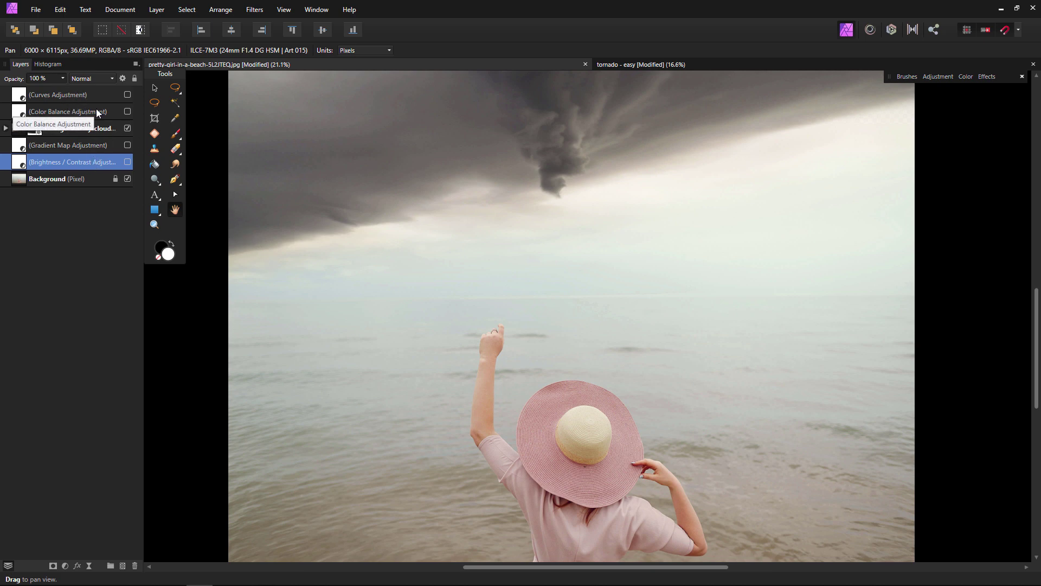
Step: Turn on the Brightness/Contrast and Gradient Map adjustments and review their settings
click(128, 162)
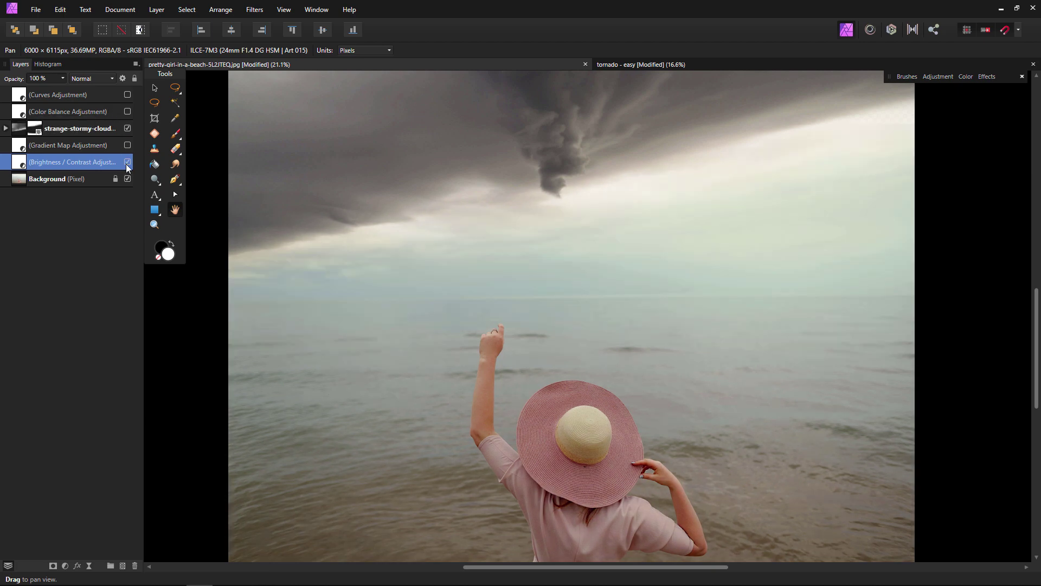
click(128, 146)
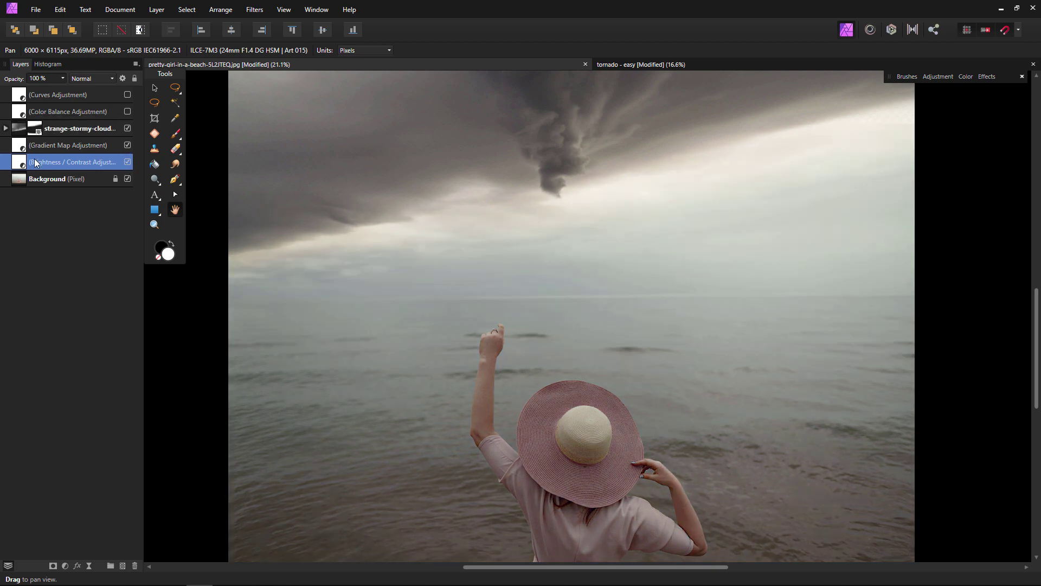
double_click(19, 163)
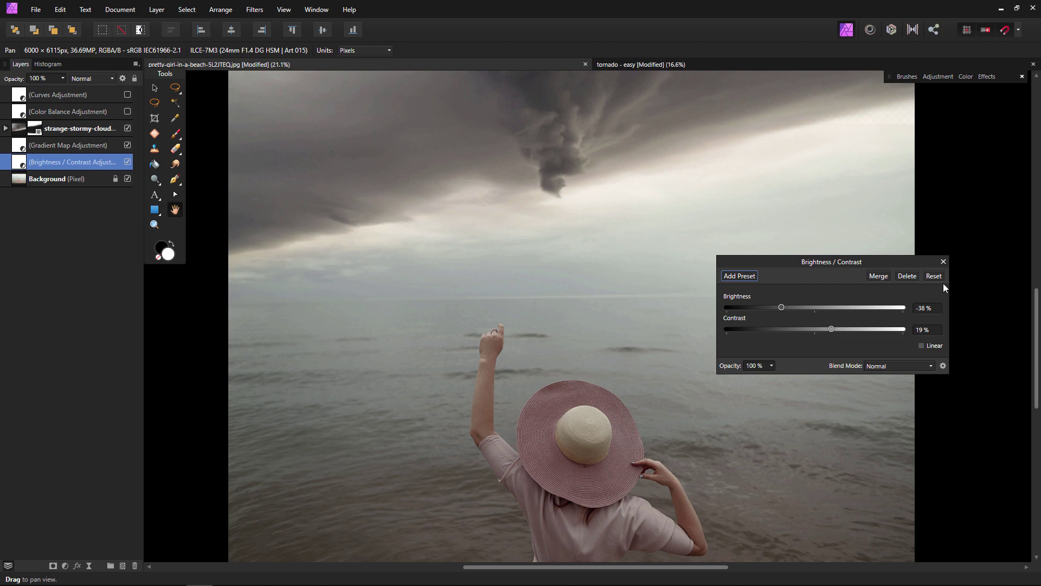
click(943, 261)
click(16, 150)
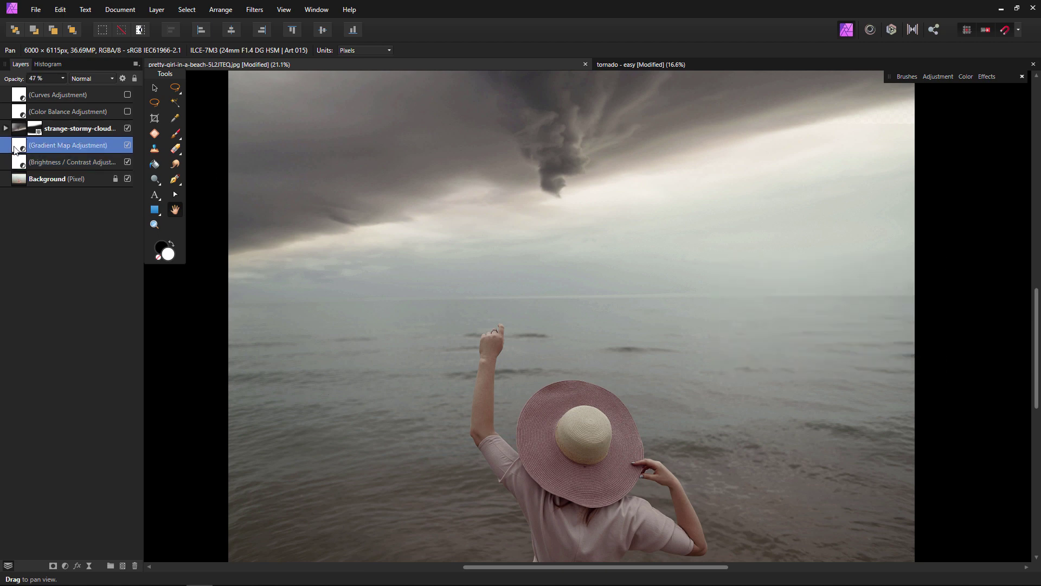
double_click(15, 150)
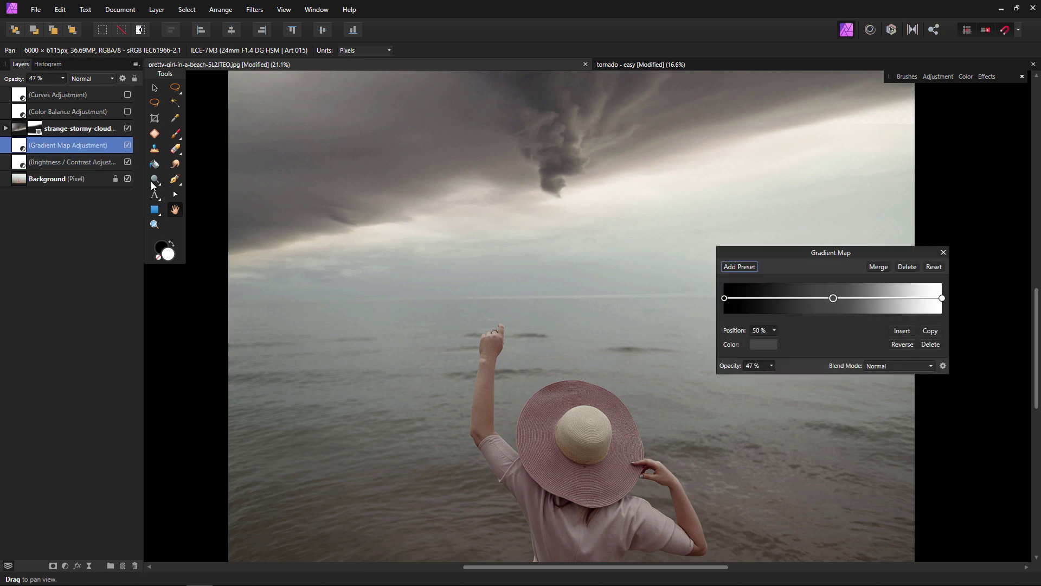
click(944, 253)
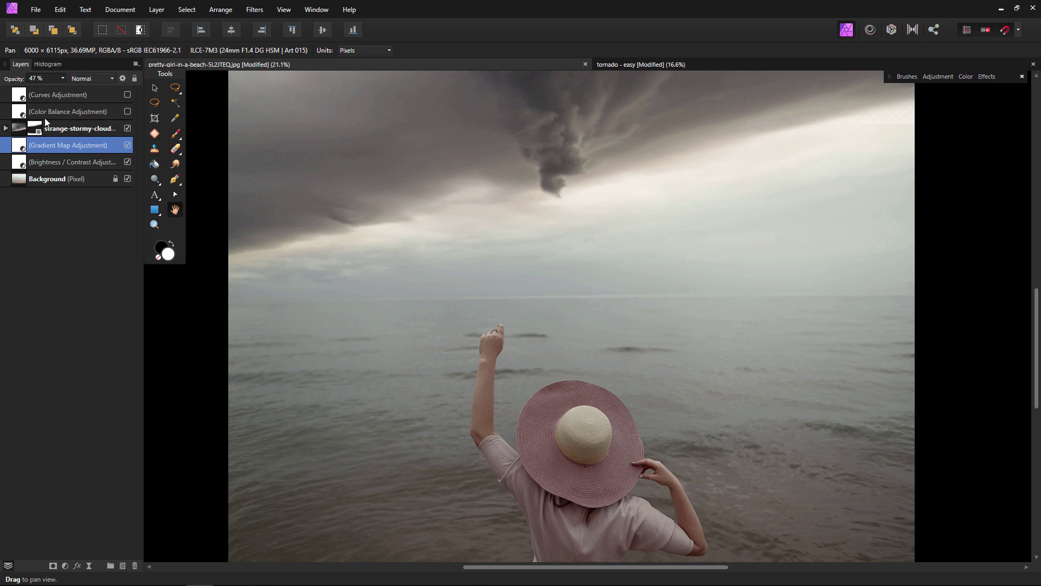
Step: Turn on the Color Balance and Curves adjustments and review their settings
click(128, 111)
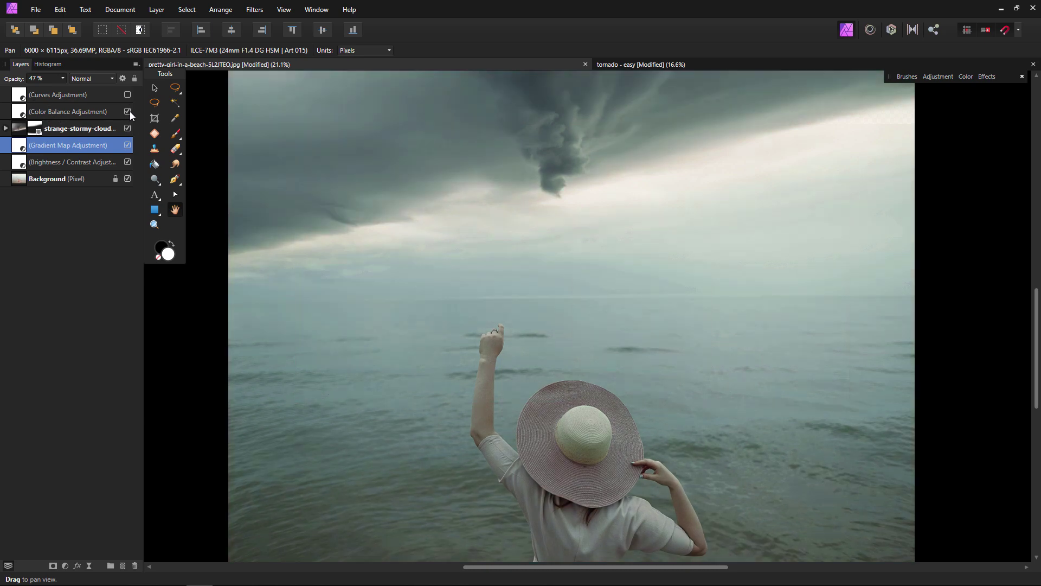
double_click(17, 111)
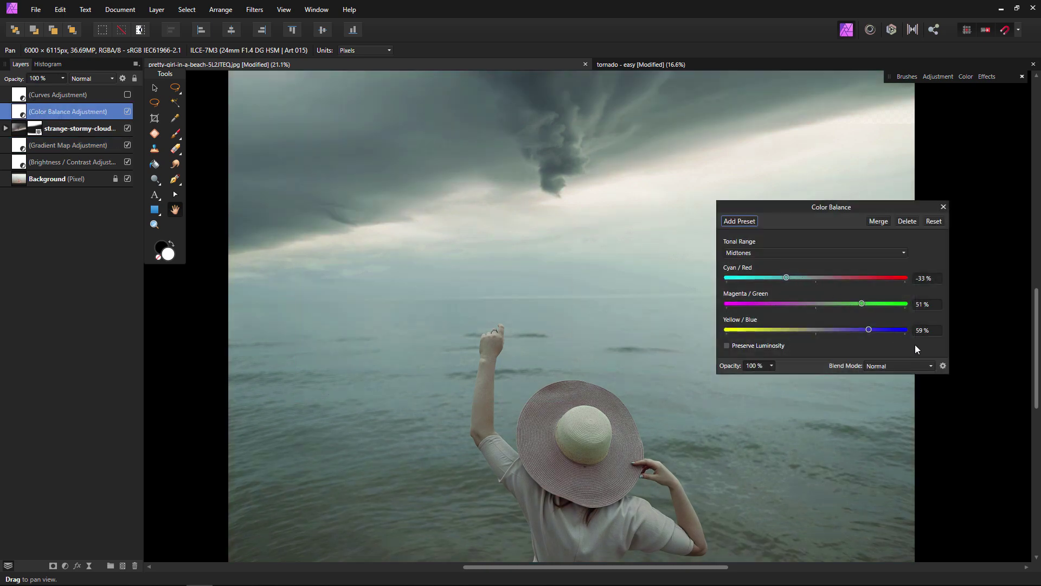
click(944, 207)
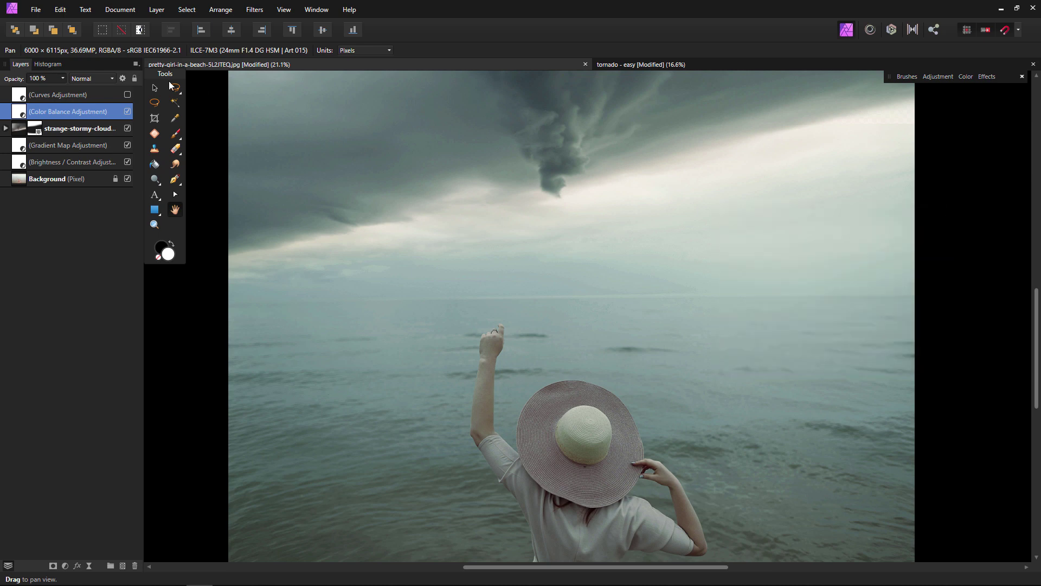
click(128, 94)
double_click(19, 96)
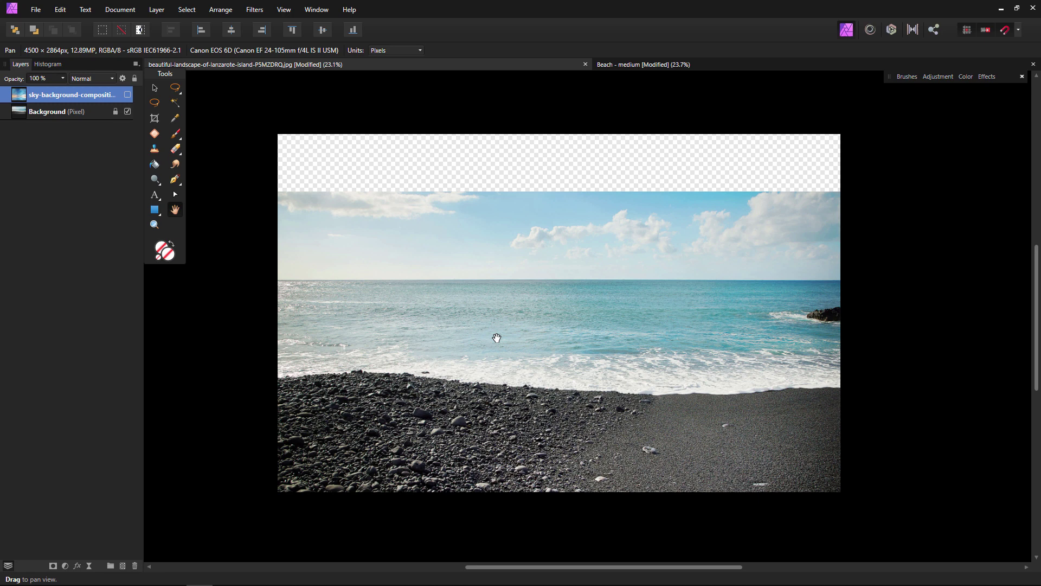
click(154, 118)
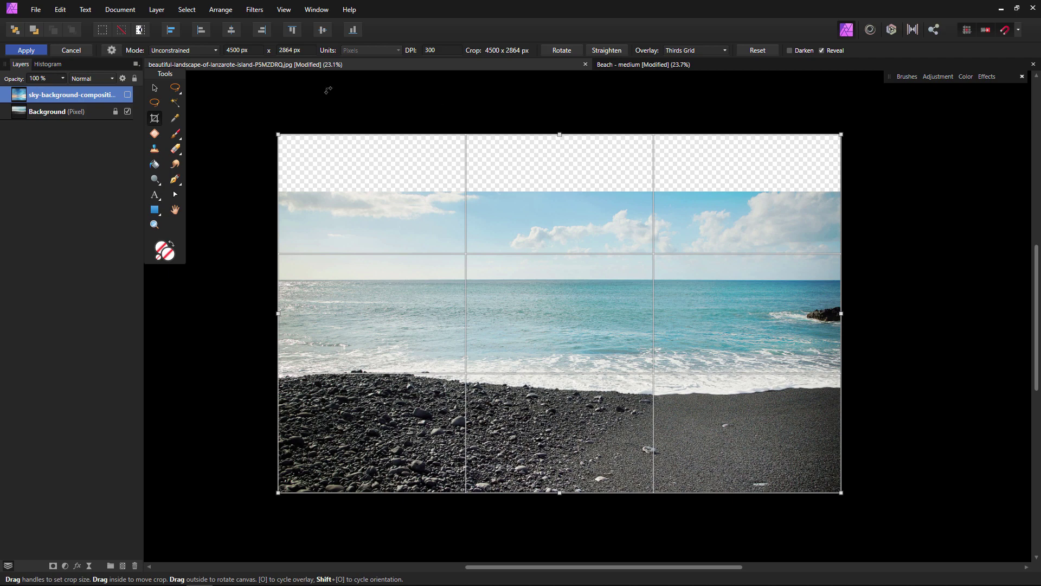
click(41, 53)
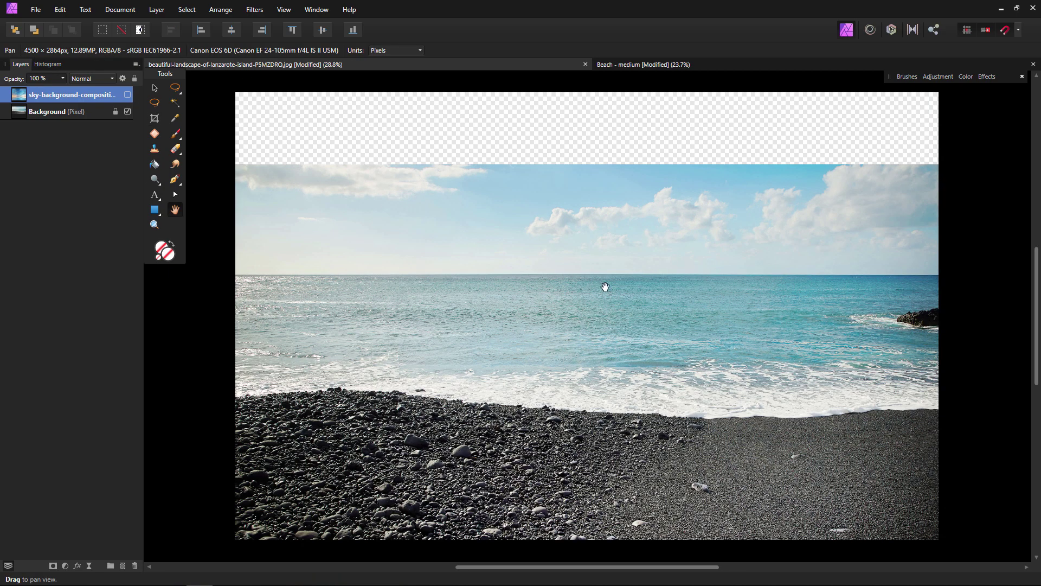
scroll(605, 286, down, 2)
scroll(605, 290, up, 1)
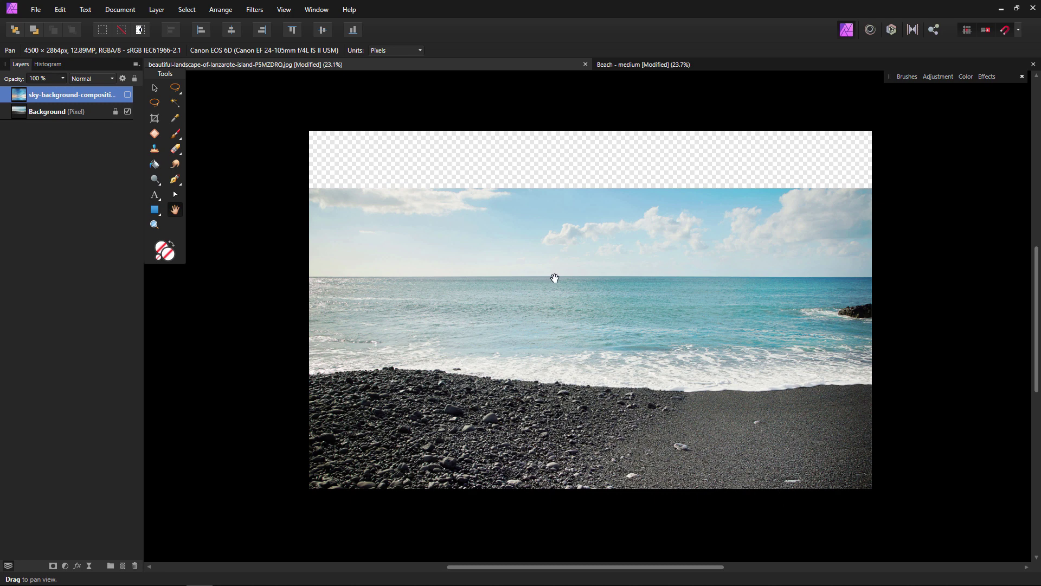
Step: Show the sunset sky layer, add a mask, and paint the pebble beach back in
click(128, 96)
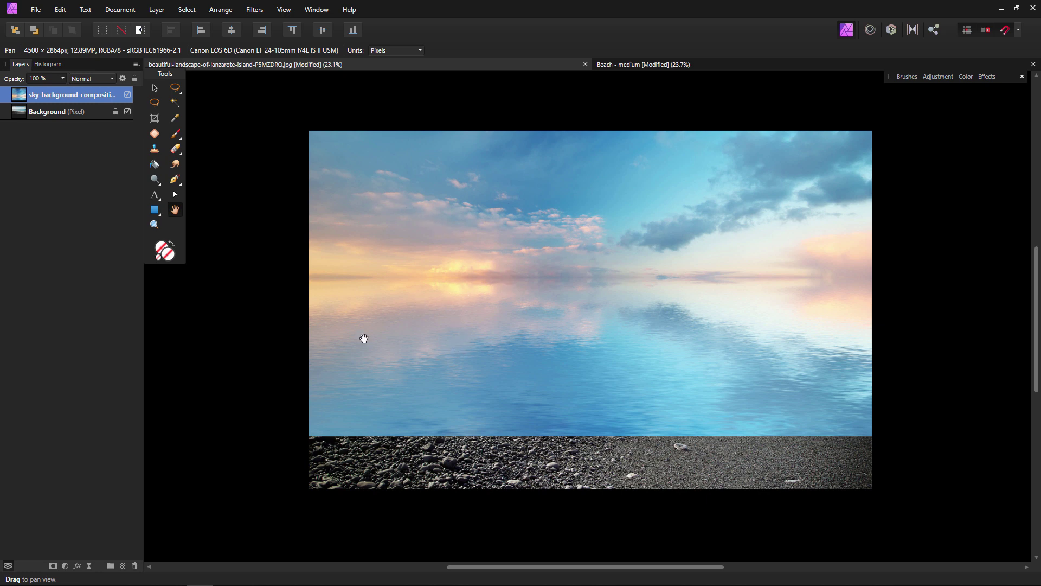
click(53, 566)
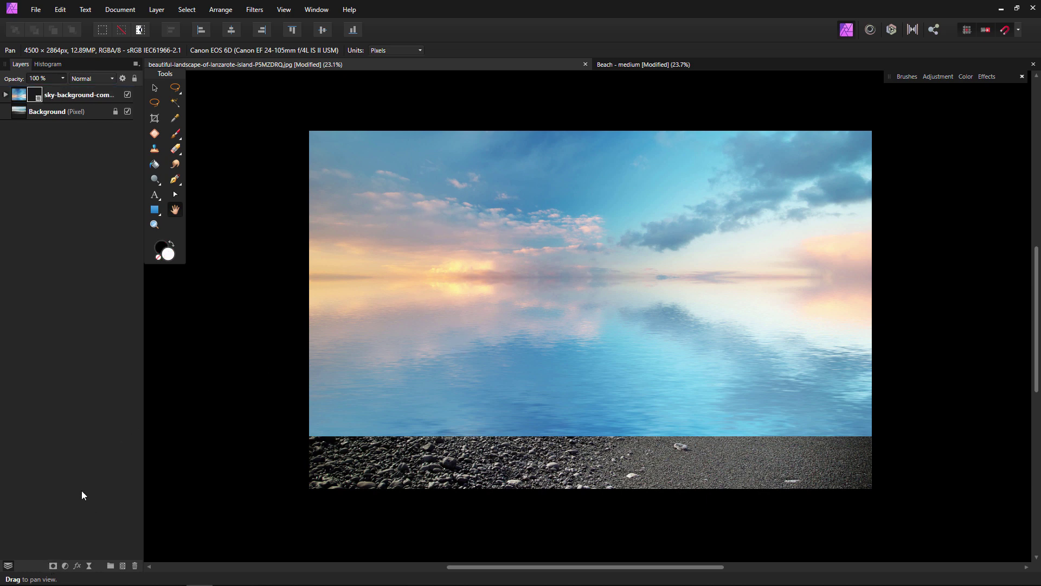
click(175, 134)
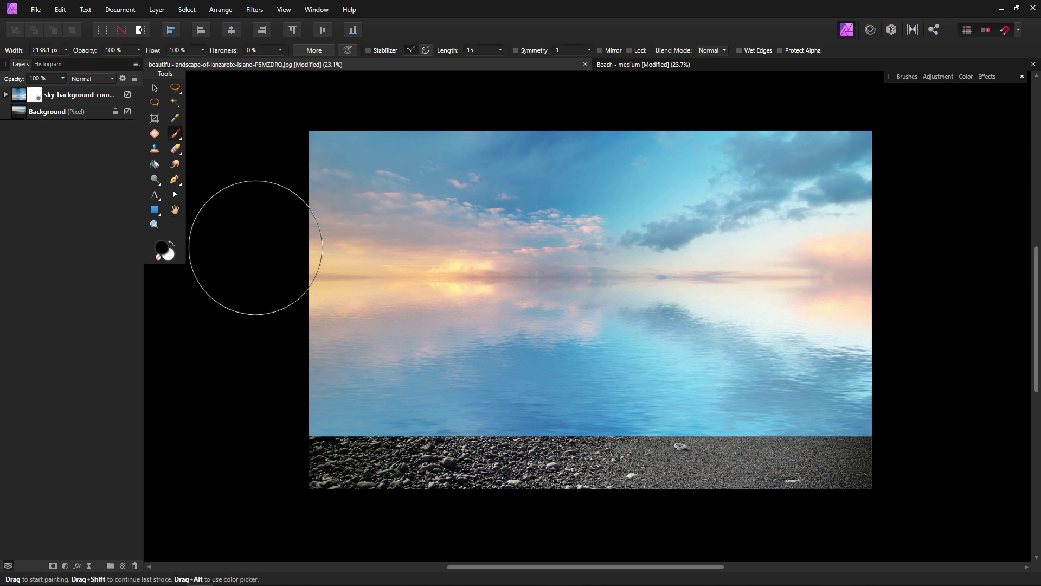
drag(342, 412, 407, 453)
mouse_move(477, 442)
mouse_down()
mouse_move(347, 423)
mouse_move(851, 437)
mouse_move(249, 406)
mouse_up()
key(bracketleft)
mouse_move(249, 407)
mouse_down()
mouse_move(1007, 419)
mouse_move(600, 360)
mouse_move(18, 396)
mouse_move(752, 358)
mouse_move(907, 332)
mouse_move(643, 342)
mouse_move(593, 365)
mouse_up()
Step: With a smaller brush, paint out the pink reflection along the horizon and near the right headland
key(bracketleft)
key(bracketleft)
mouse_move(1012, 337)
mouse_down()
mouse_move(779, 297)
mouse_move(343, 320)
mouse_move(420, 351)
mouse_up()
key(bracketleft)
key(bracketleft)
key(bracketleft)
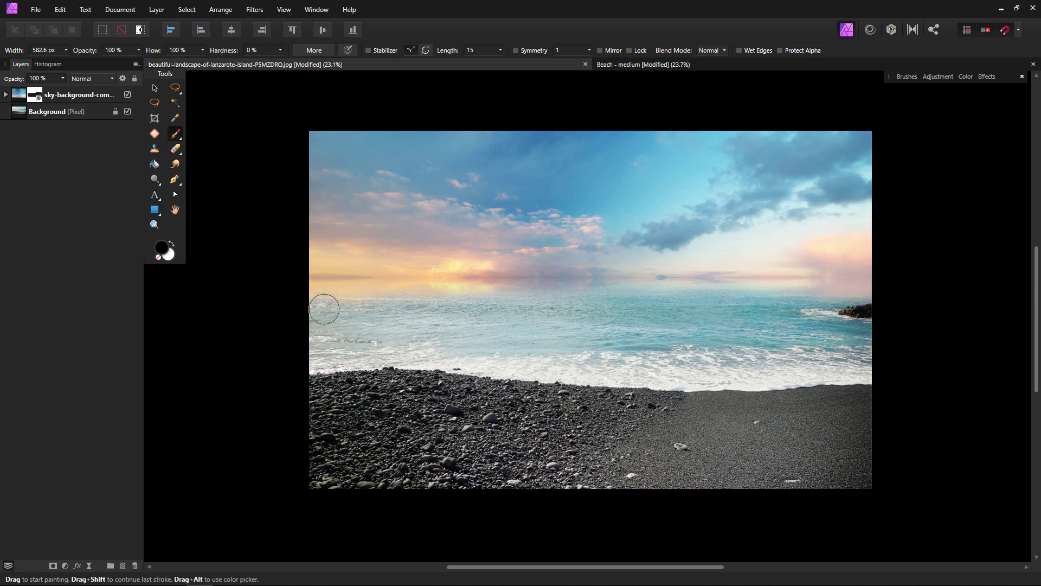
drag(342, 302, 256, 307)
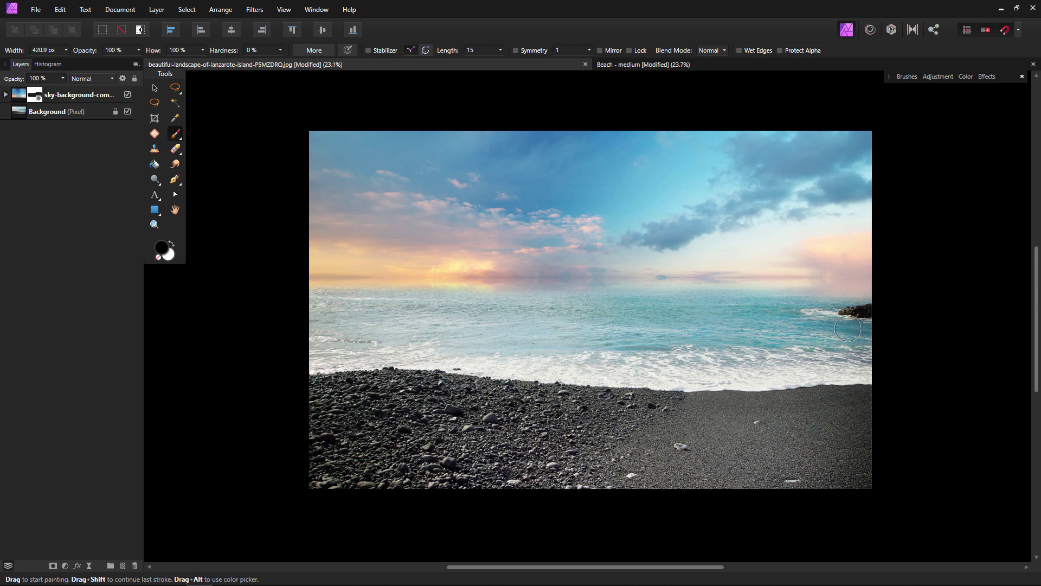
mouse_move(900, 311)
mouse_down()
mouse_move(679, 309)
mouse_move(909, 304)
mouse_up()
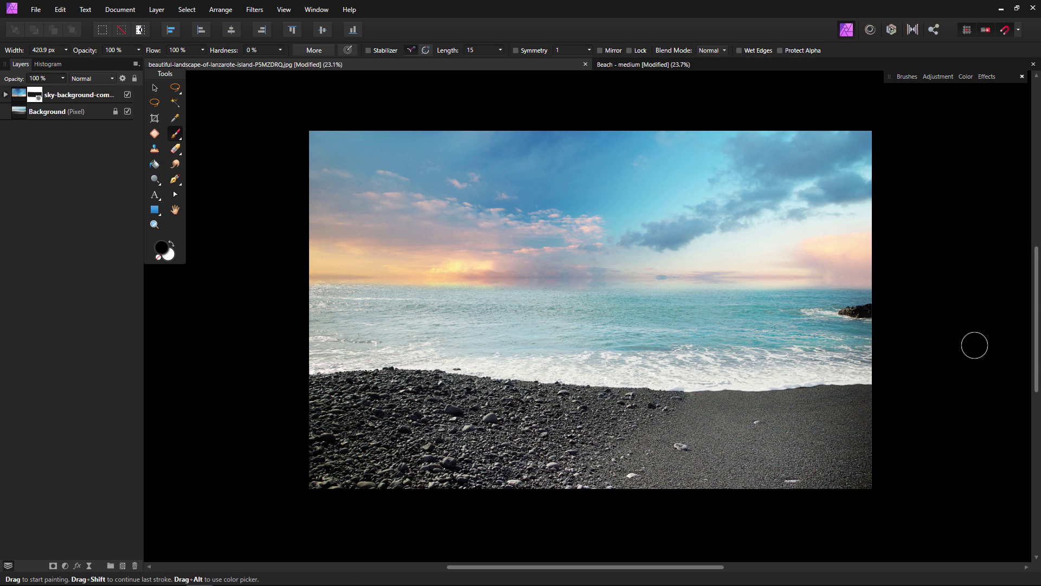
Step: Duplicate the sky layer, remove the copy's mask, and set the copy to Overlay blending
key(bracketright)
key(bracketright)
click(105, 94)
right_click(105, 91)
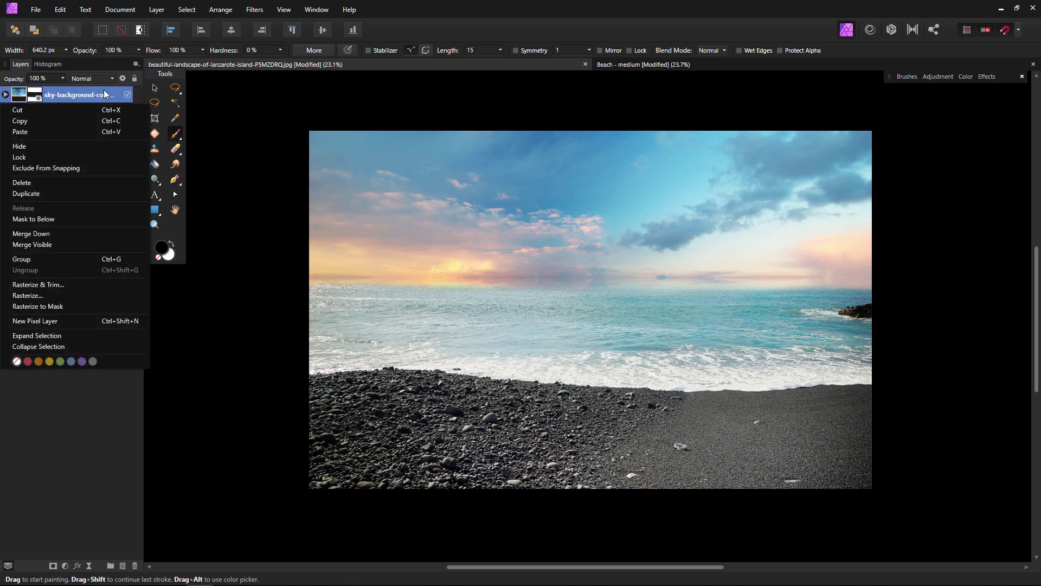
click(67, 194)
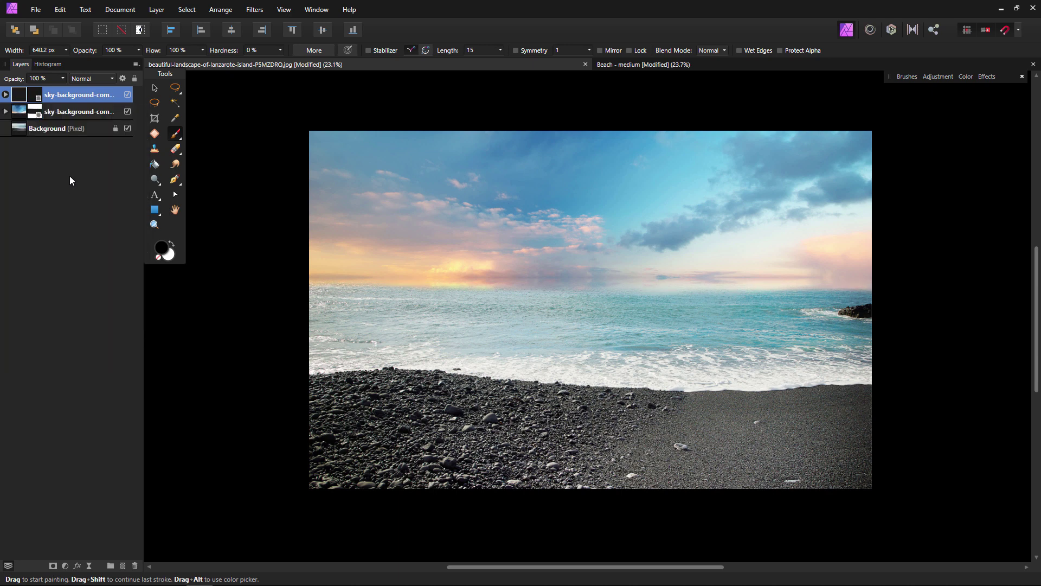
right_click(34, 95)
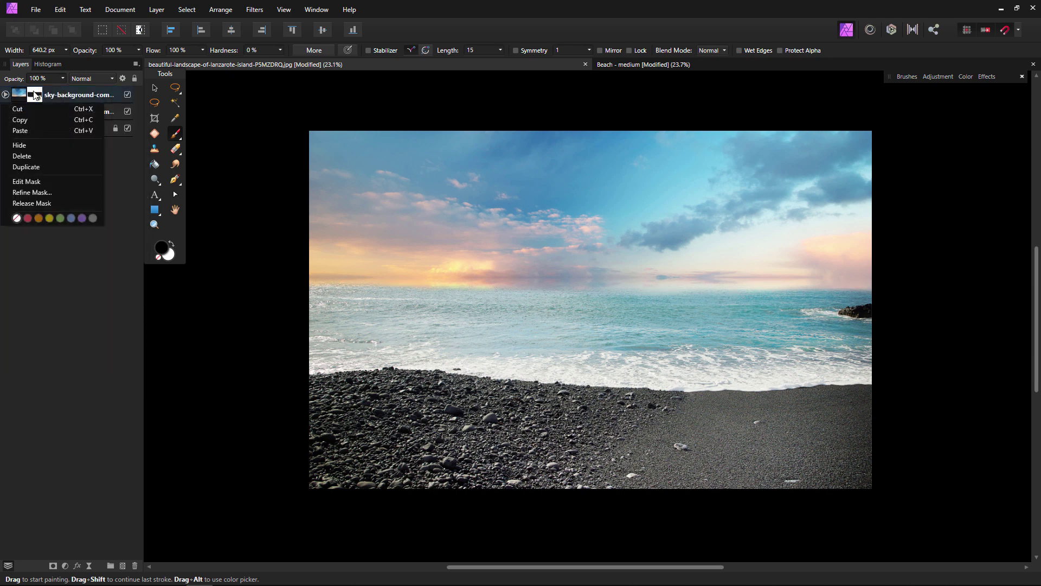
click(47, 152)
click(87, 80)
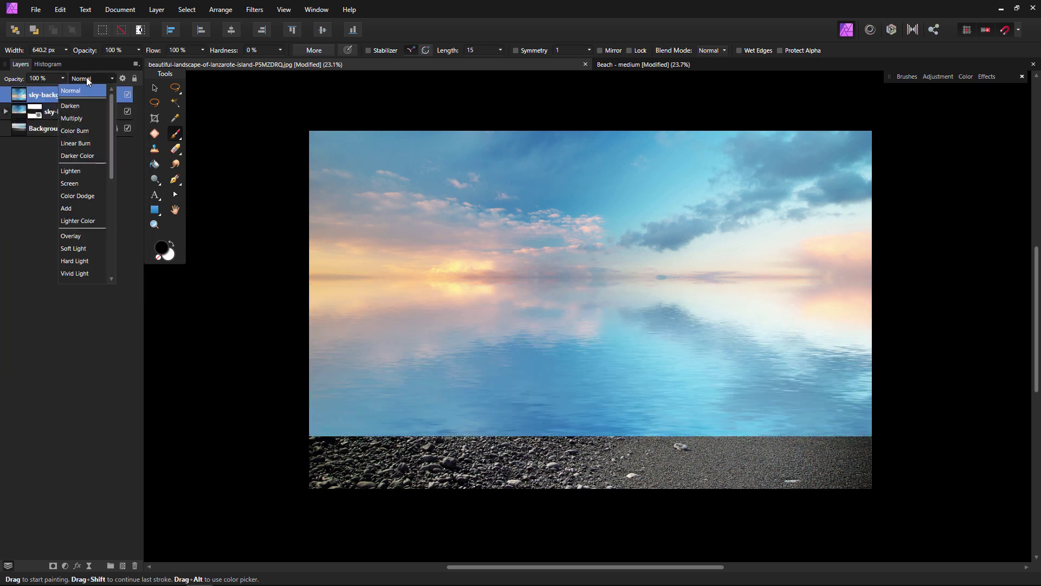
click(71, 236)
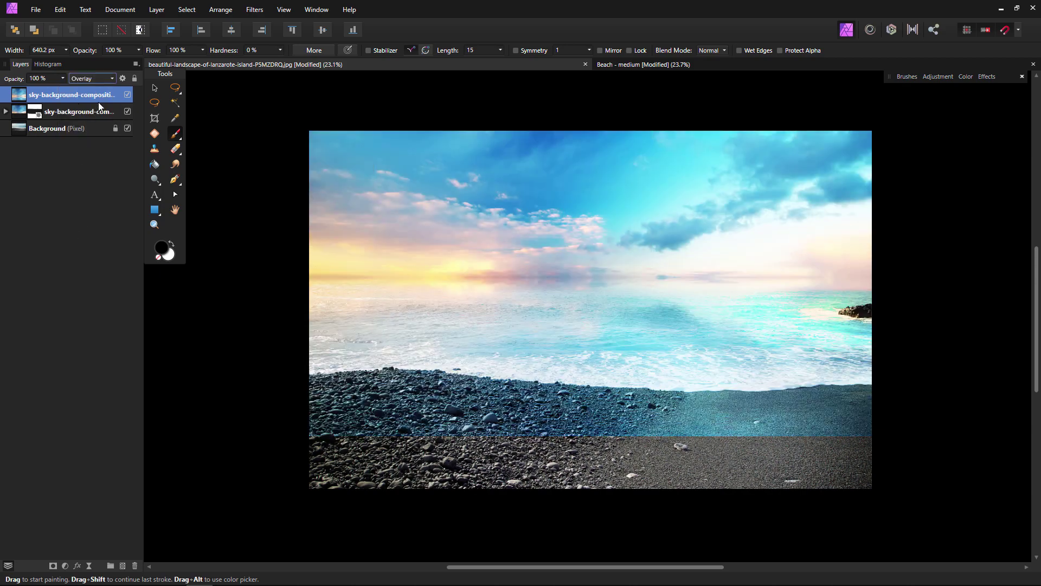
Step: Move the Overlay sky copy below the sky group and lower its opacity to about half
double_click(103, 100)
drag(117, 105, 113, 122)
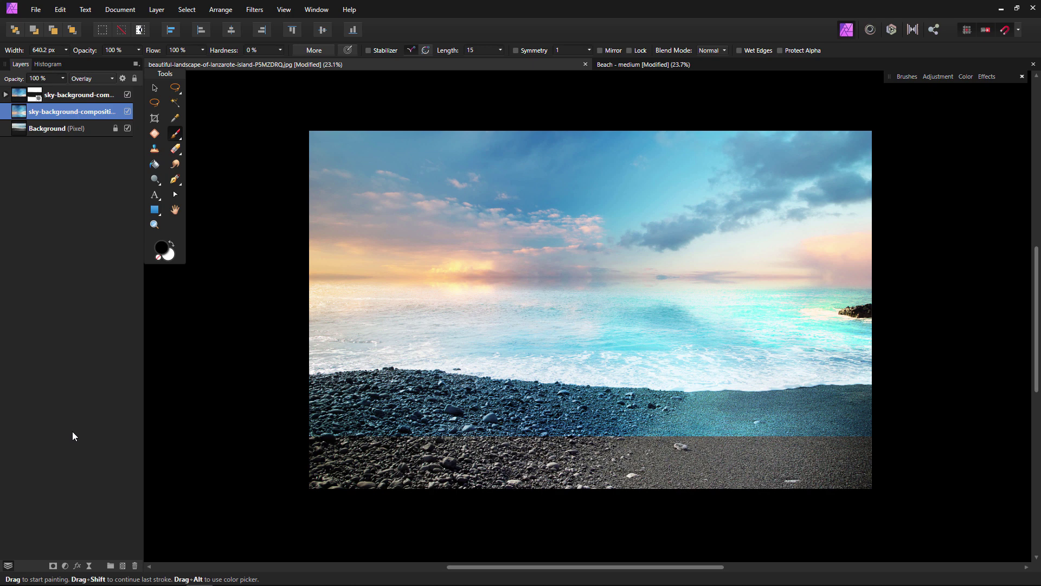
drag(18, 81, 8, 82)
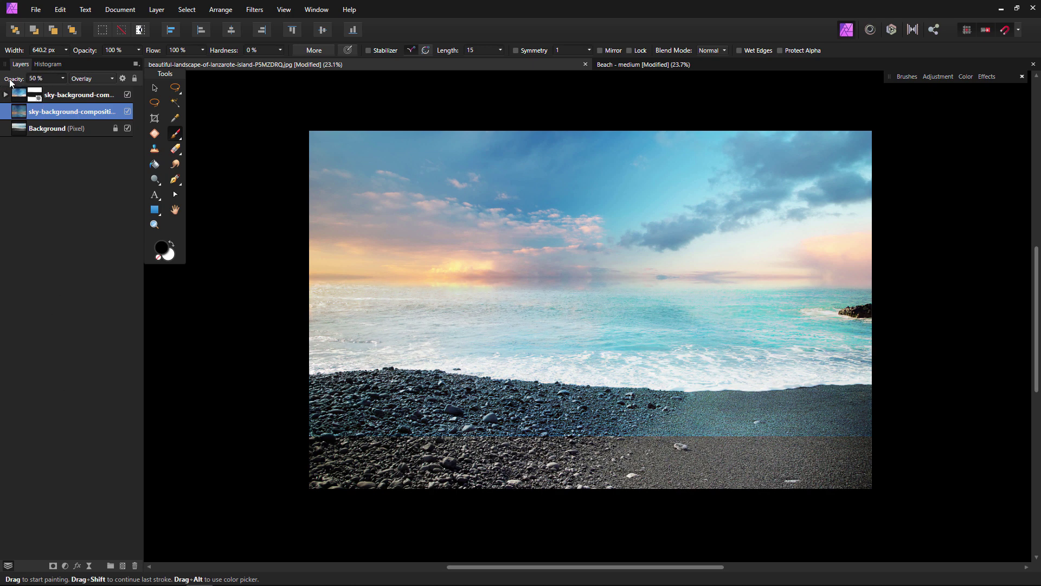
click(127, 112)
click(126, 112)
Step: Mask the sky copy and paint away the bluish band over the right beach and sea
click(53, 566)
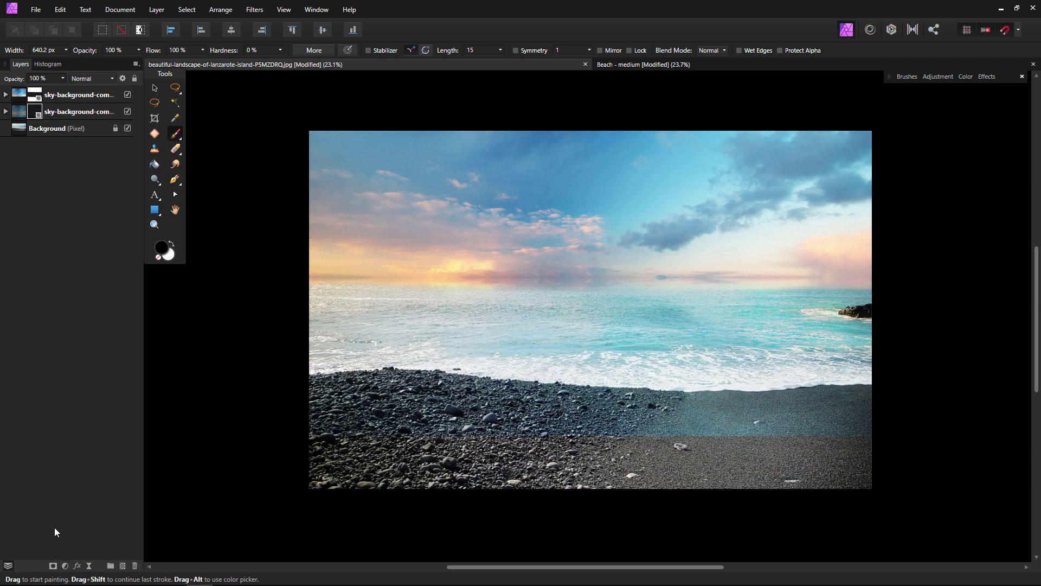
click(179, 135)
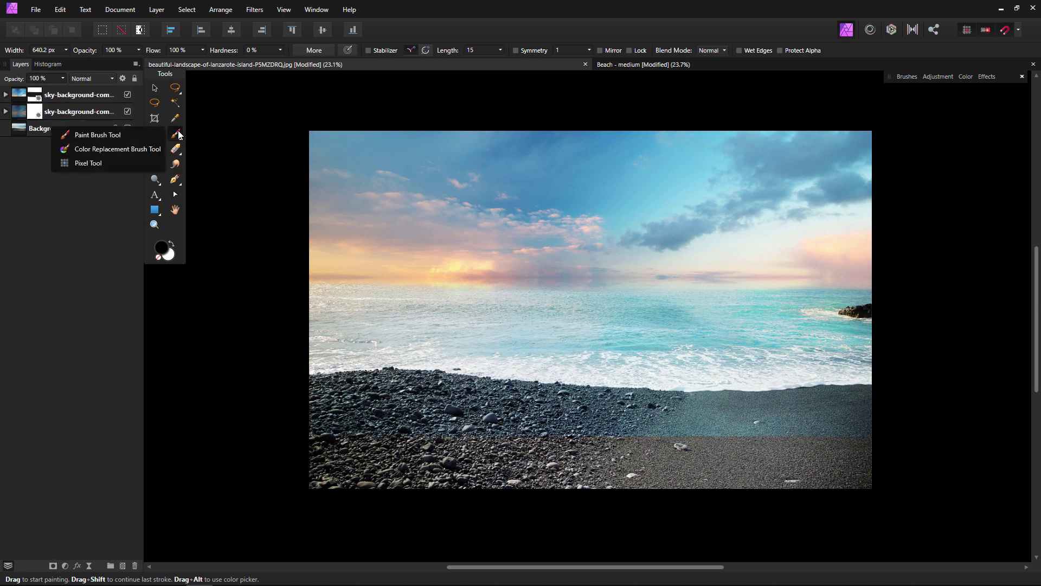
click(125, 134)
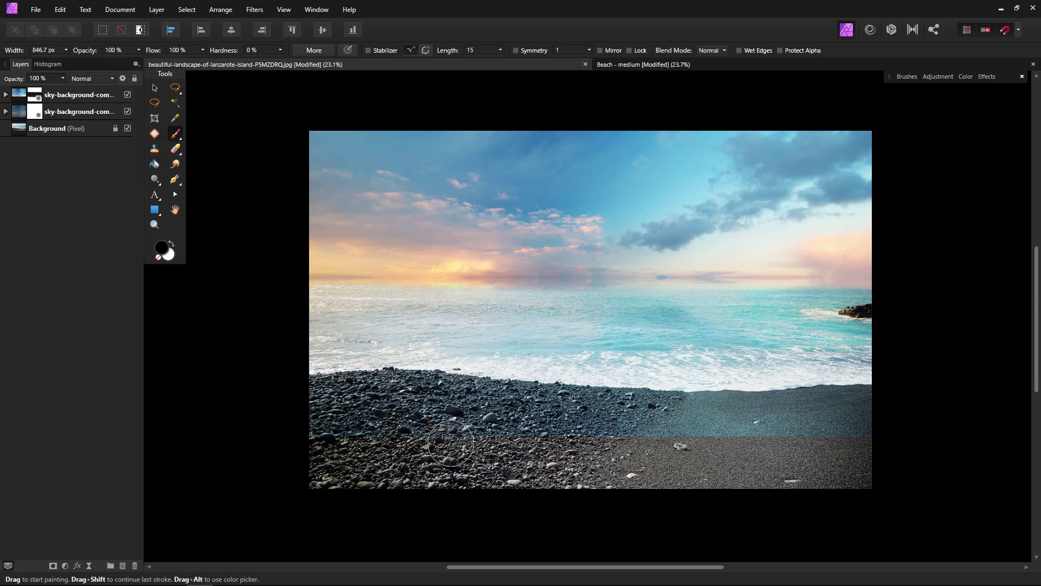
key(bracketright)
key(bracketright)
key(bracketright)
drag(902, 430, 803, 438)
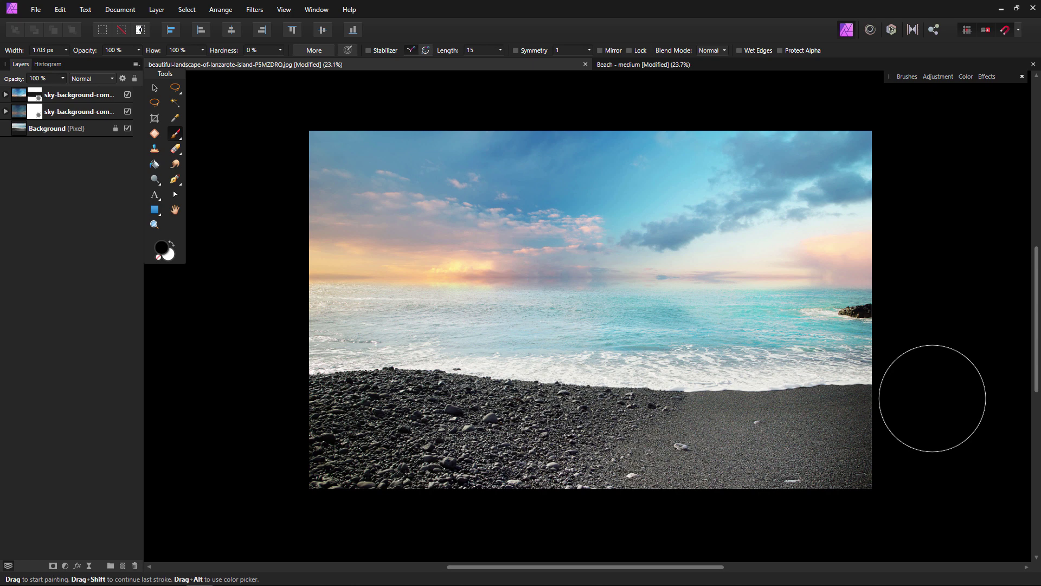
key(bracketleft)
key(bracketleft)
drag(804, 329, 785, 352)
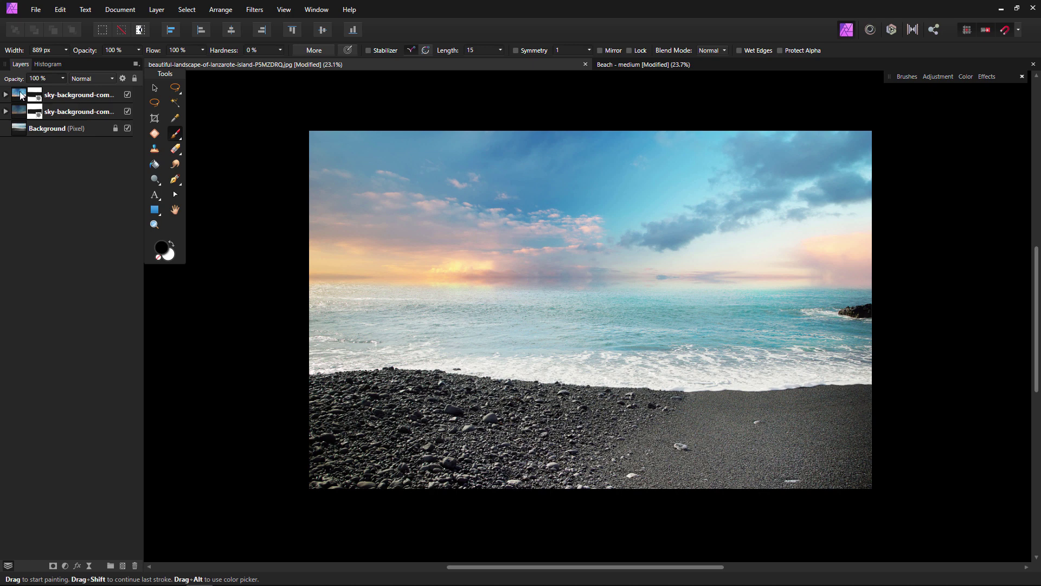
Step: Move a sky layer just above Background and release its mask
right_click(22, 96)
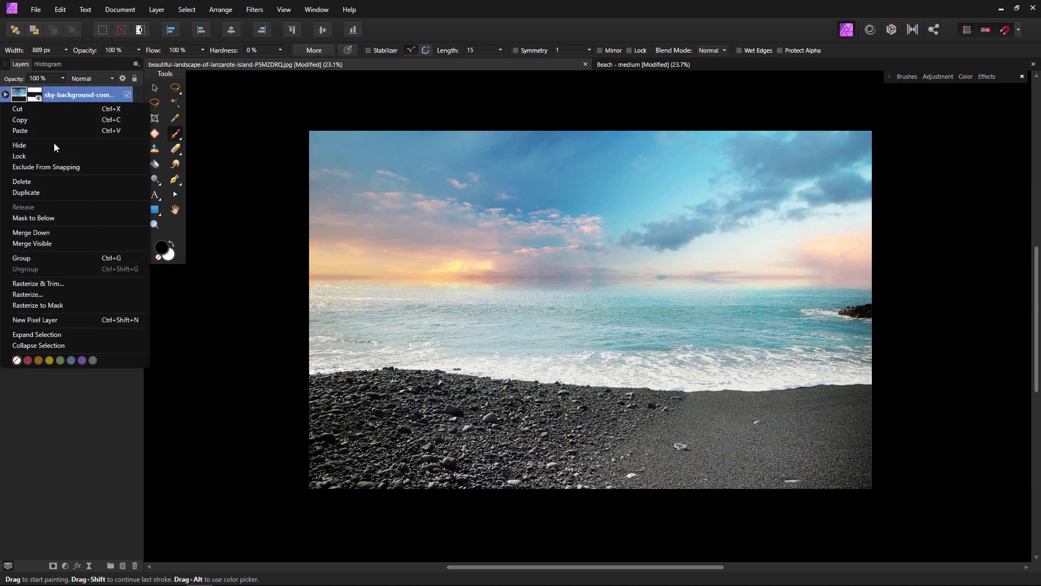
click(88, 95)
drag(88, 95, 112, 142)
right_click(32, 130)
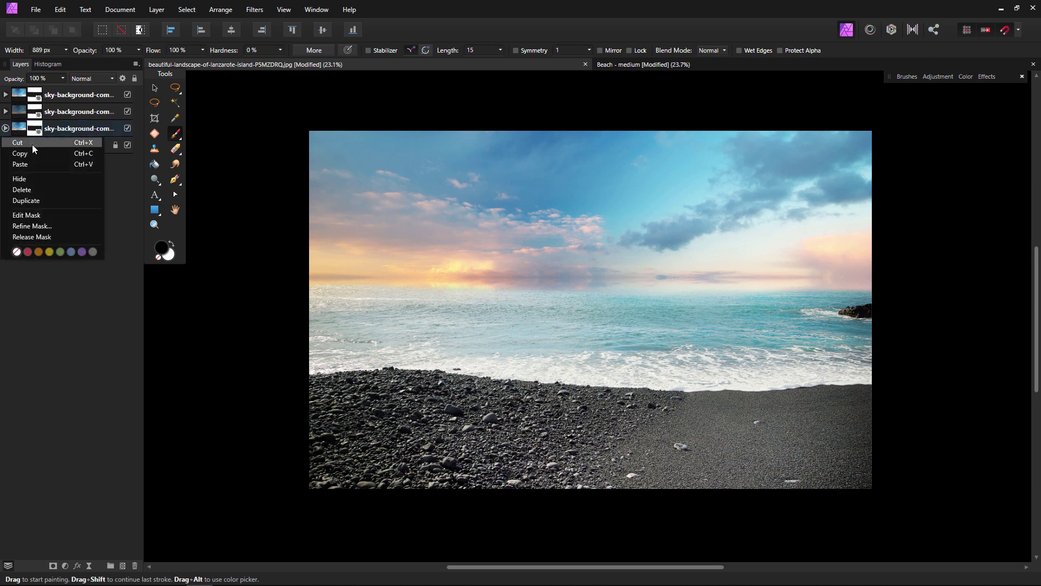
click(35, 188)
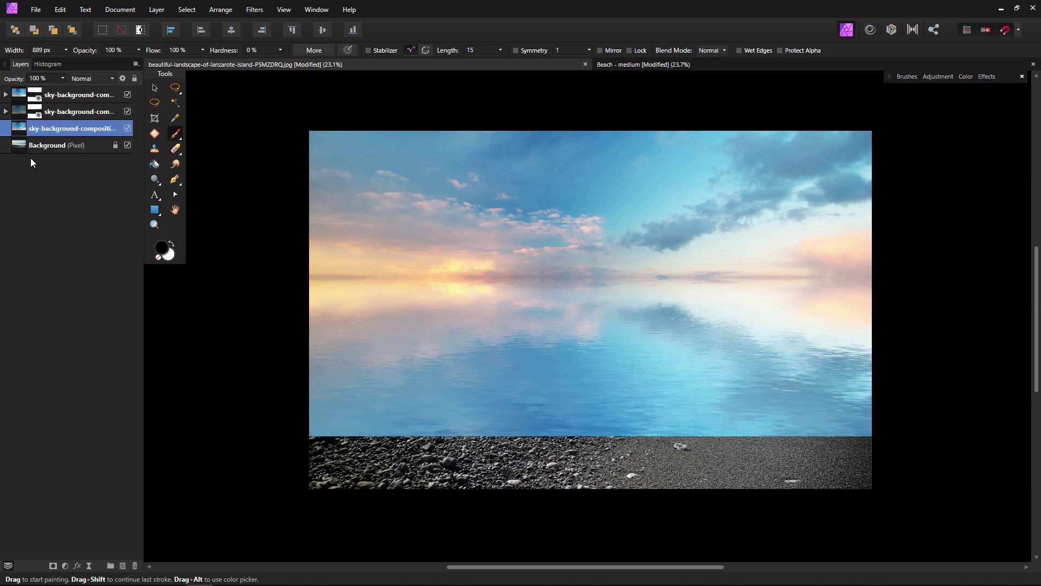
Step: Set the third sky layer to Soft Light, add a mask, and paint the blue tint off the beach
click(86, 80)
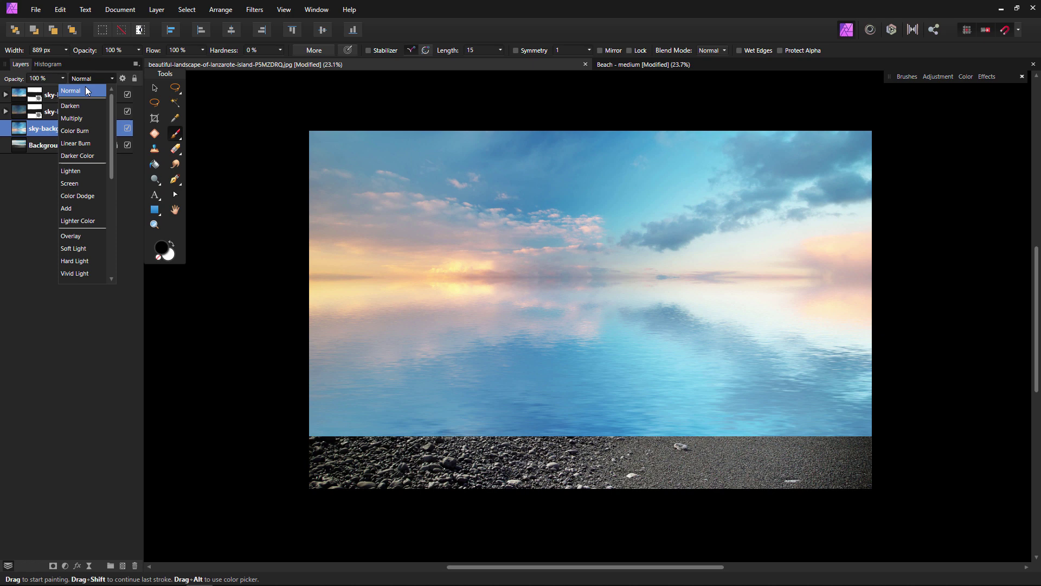
click(74, 248)
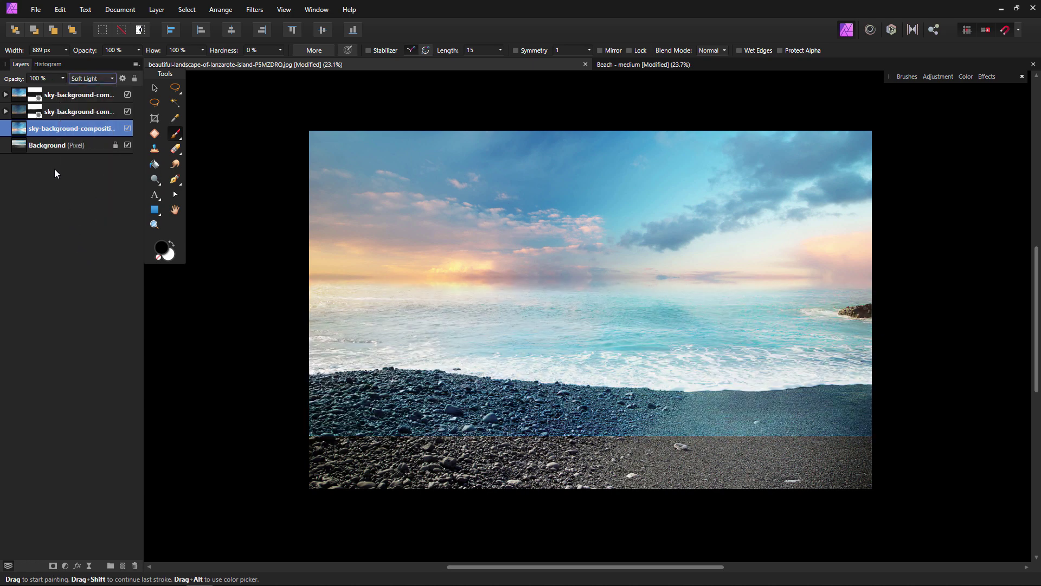
click(53, 565)
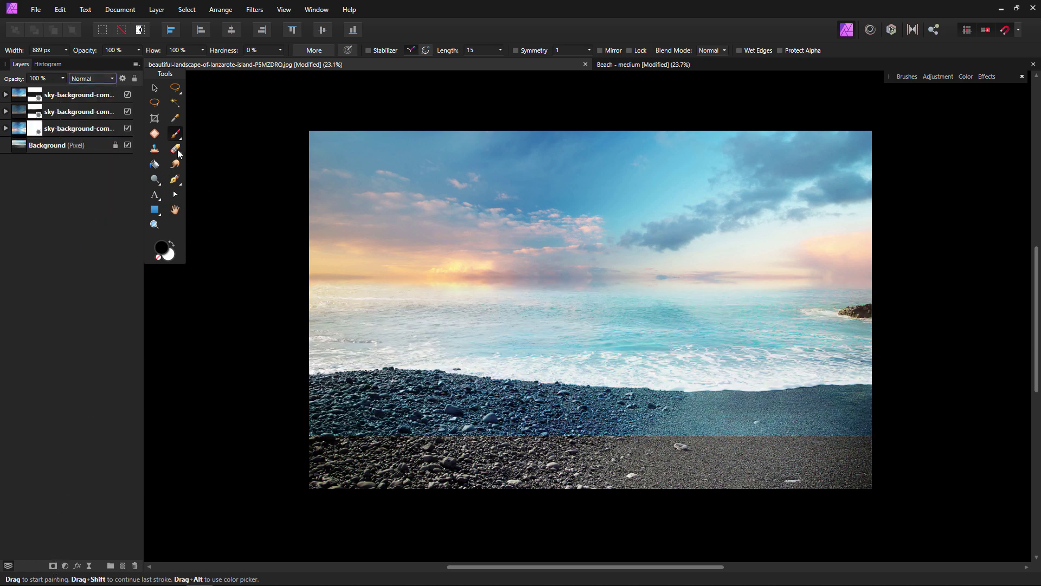
drag(859, 441, 414, 477)
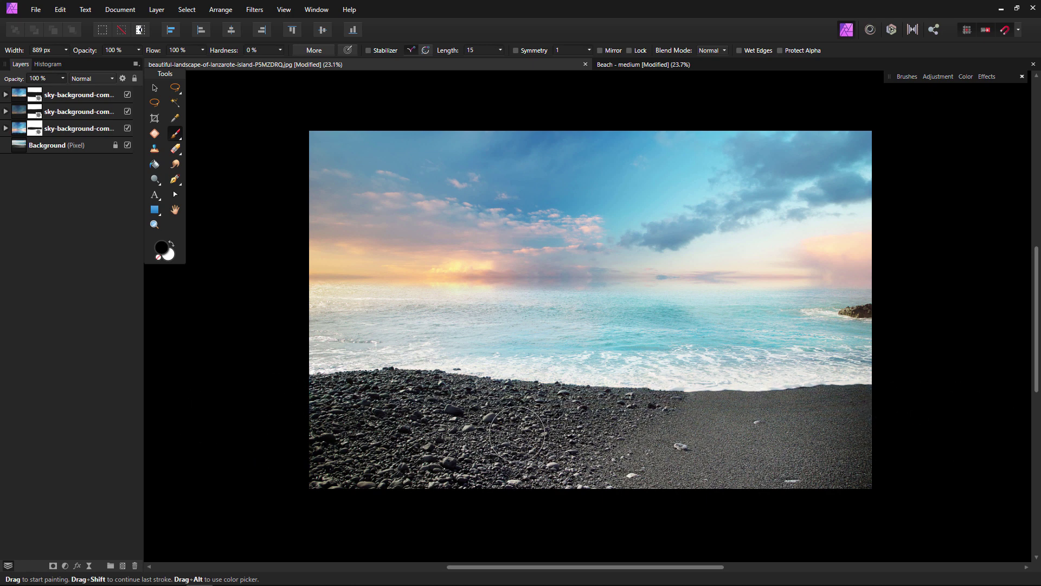
Step: Add a Color Balance adjustment above Background with Cyan/Red -16% and Yellow/Blue 53%
click(104, 145)
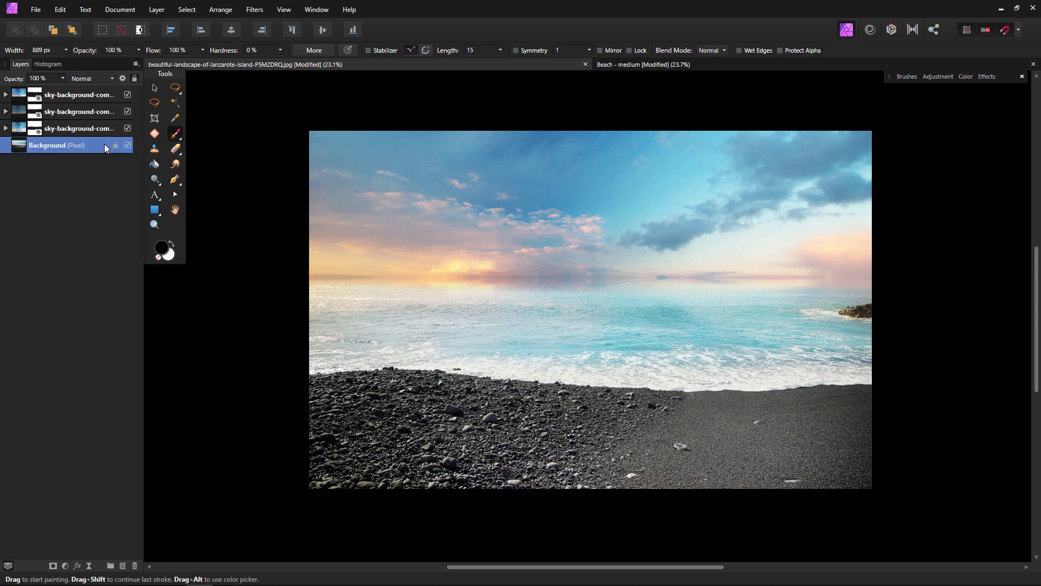
key(ctrl+b)
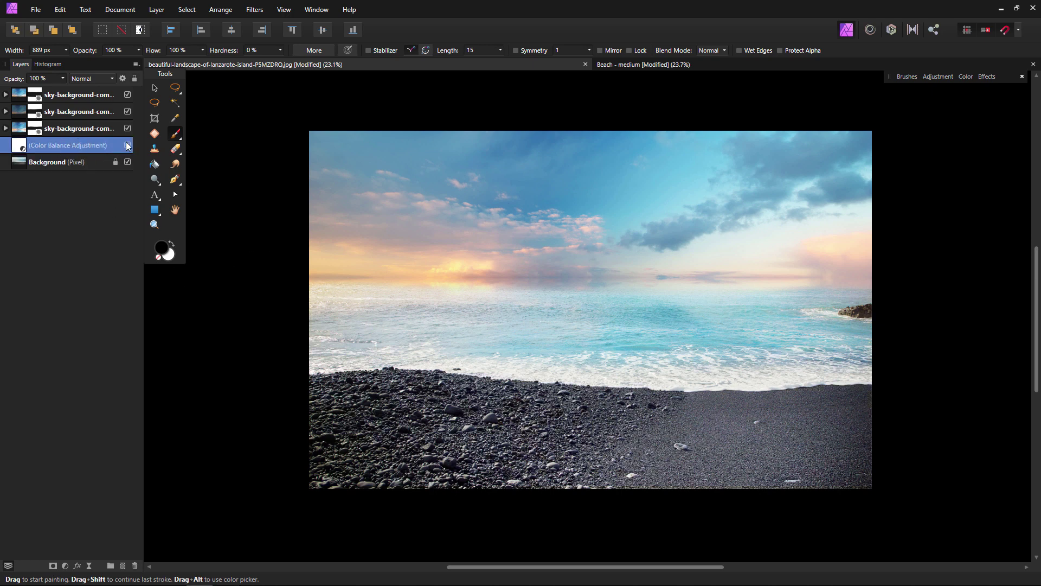
double_click(21, 148)
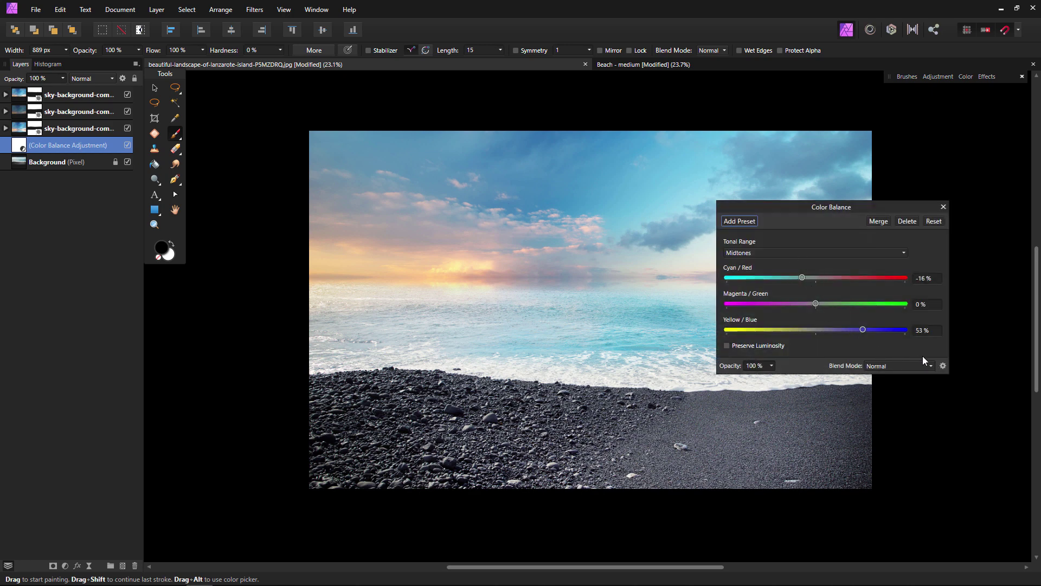
click(944, 207)
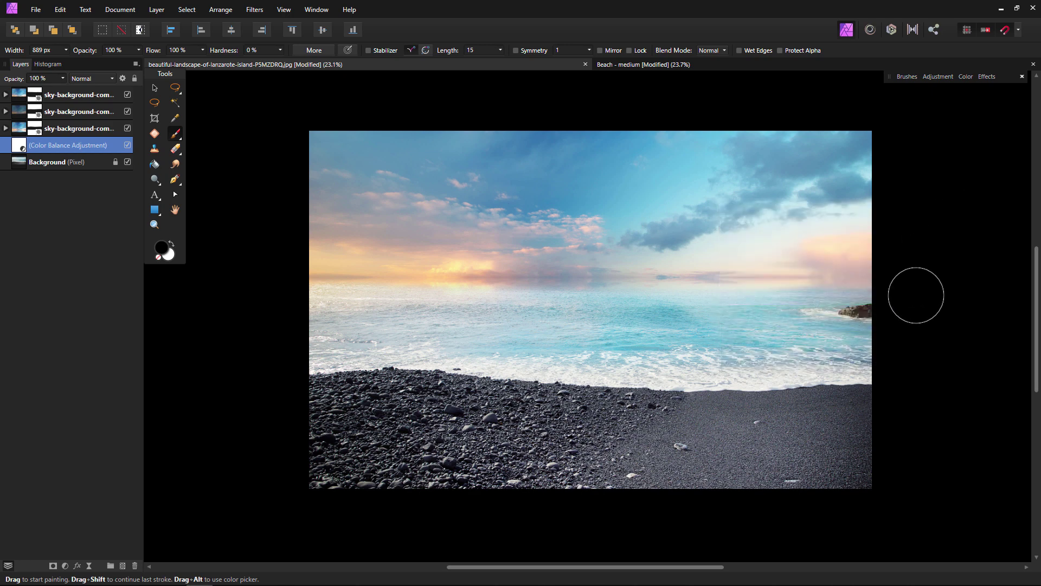
Step: Toggle the second and third sky layers off and on to compare, then show the top sky layer
click(128, 128)
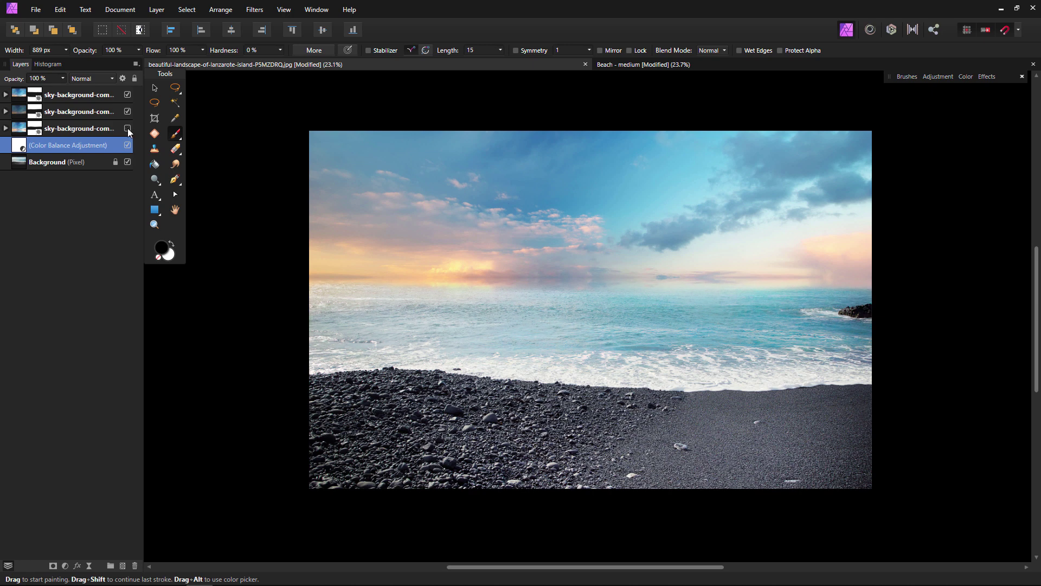
click(128, 129)
click(128, 112)
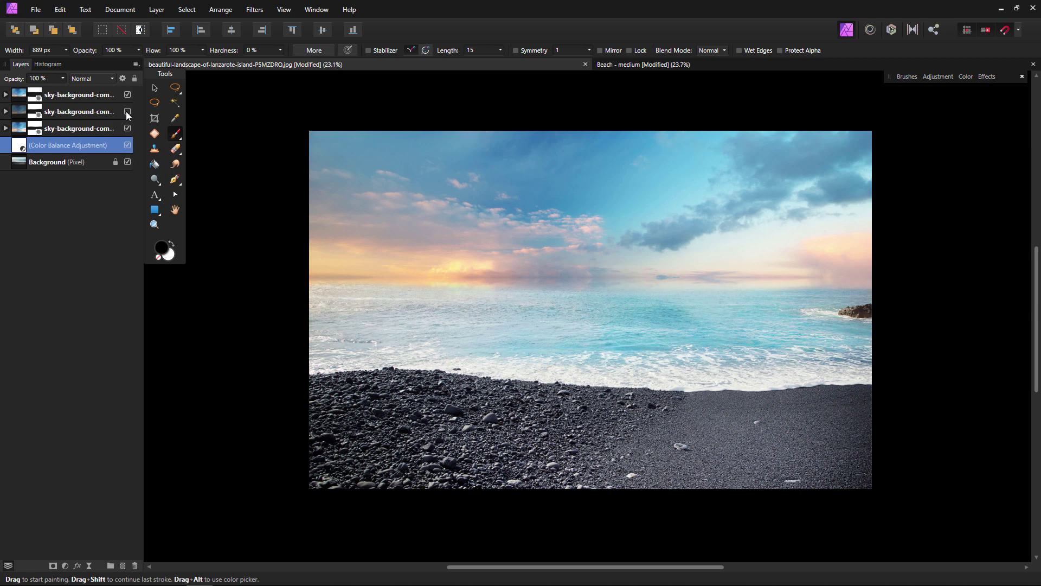
click(127, 113)
click(126, 112)
click(126, 112)
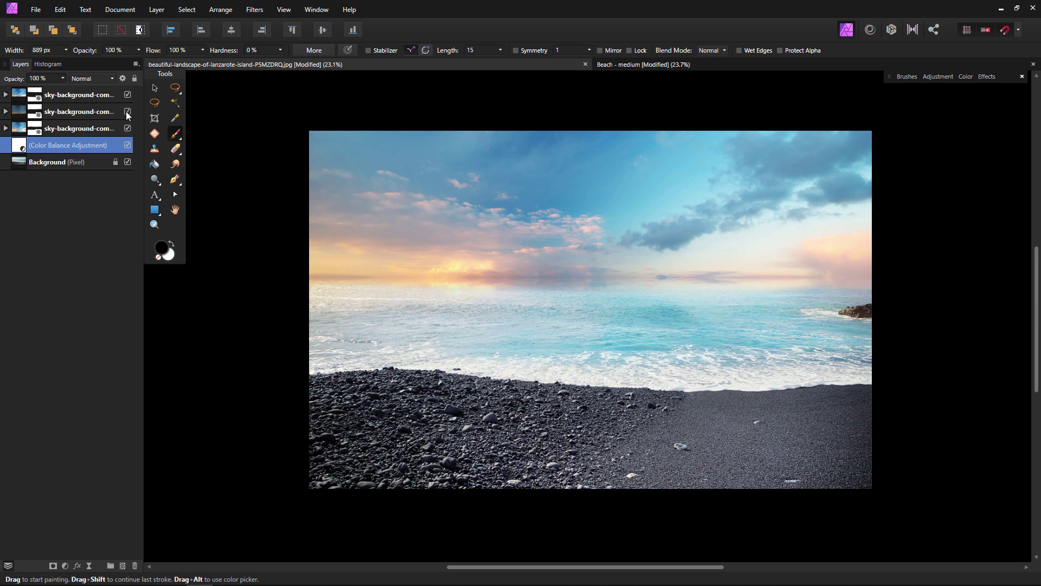
click(127, 95)
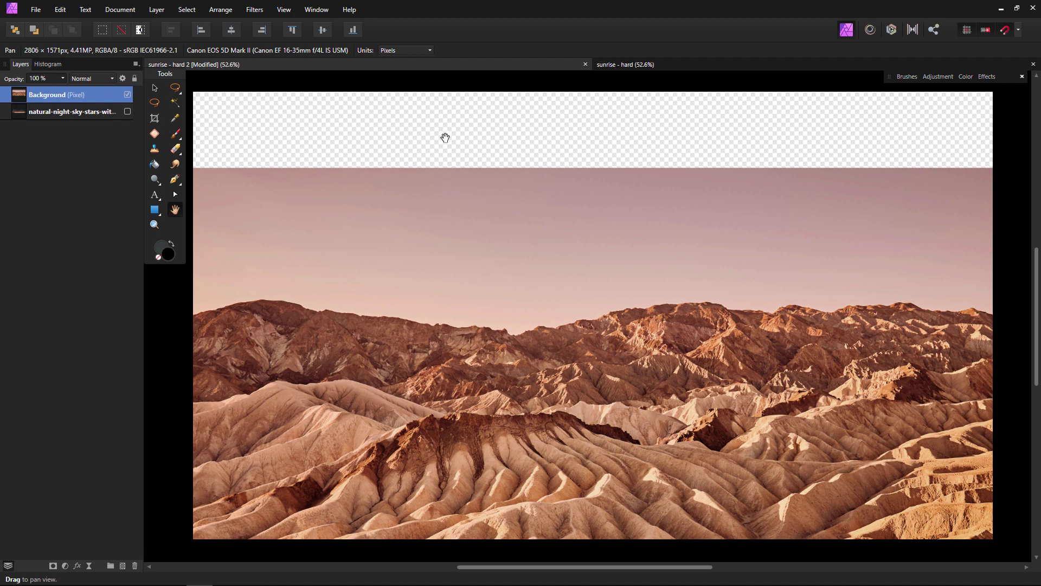
Step: Hide the desert Background, show the night-sky stars layer, then show Background again
drag(522, 231, 522, 226)
click(128, 94)
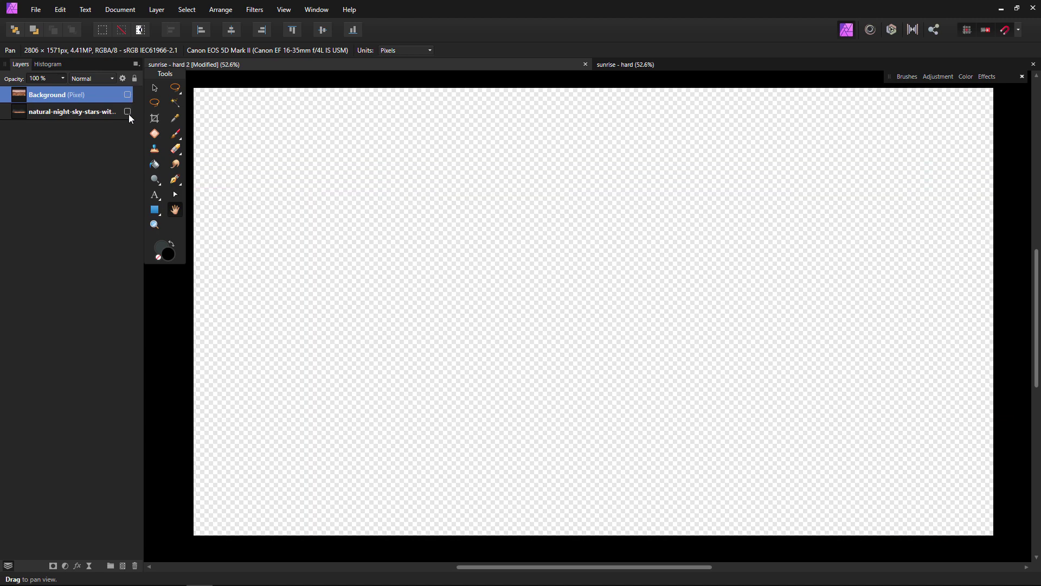
click(128, 112)
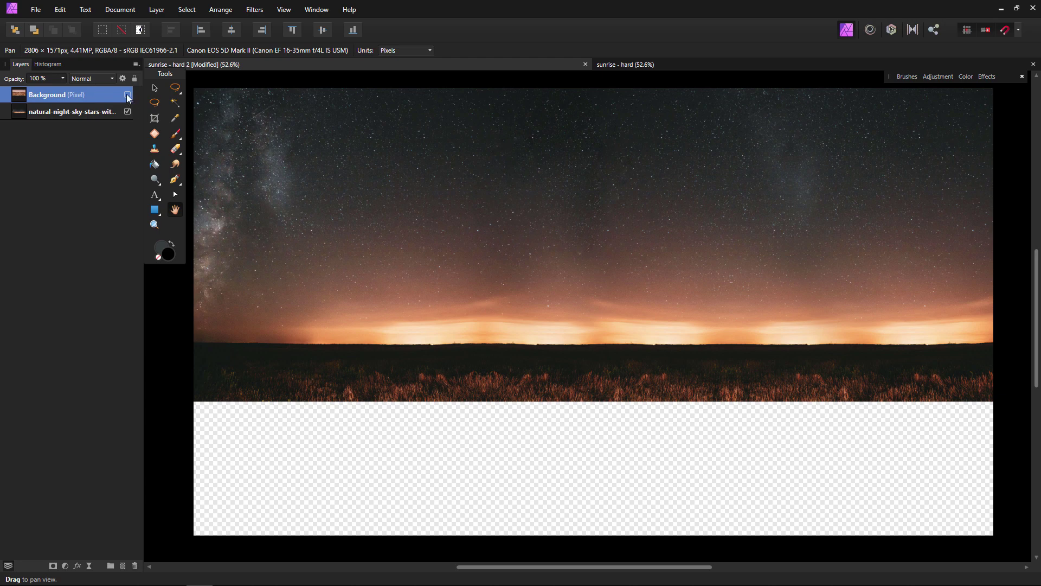
click(128, 95)
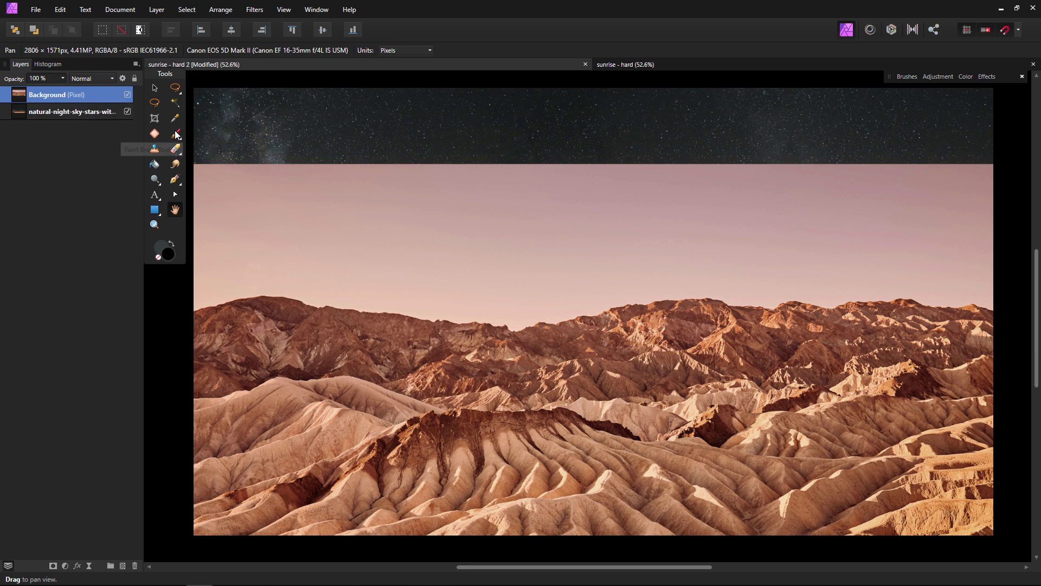
Step: Flood-select the pink sky, invert the selection, and mask the Background so the stars show
click(176, 103)
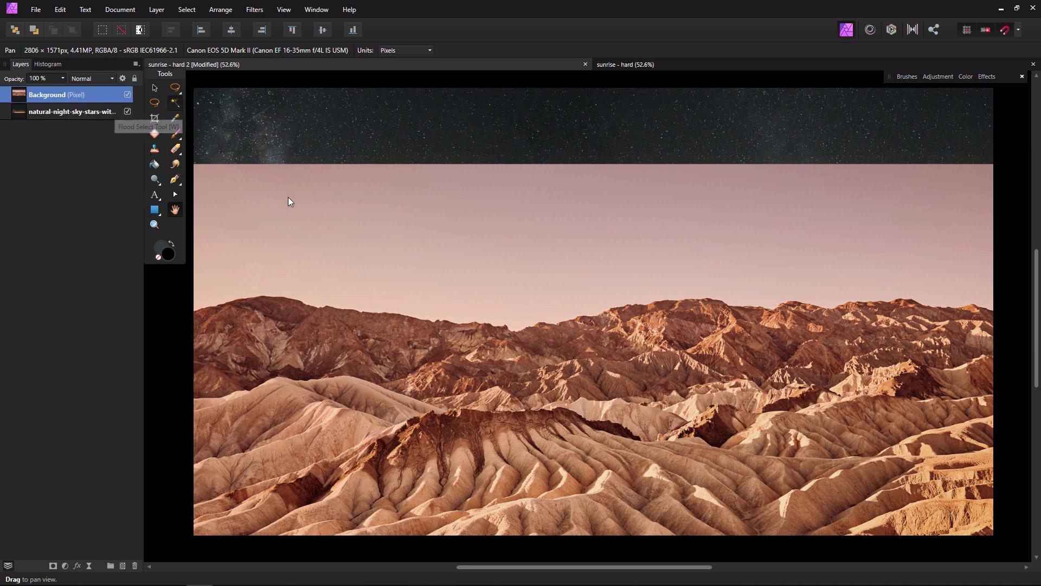
click(356, 230)
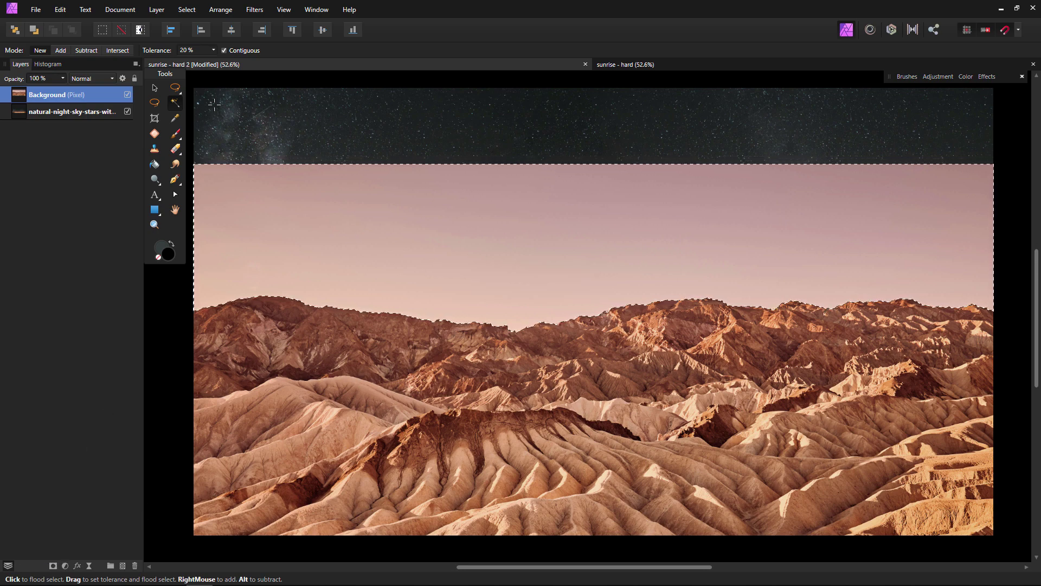
click(188, 10)
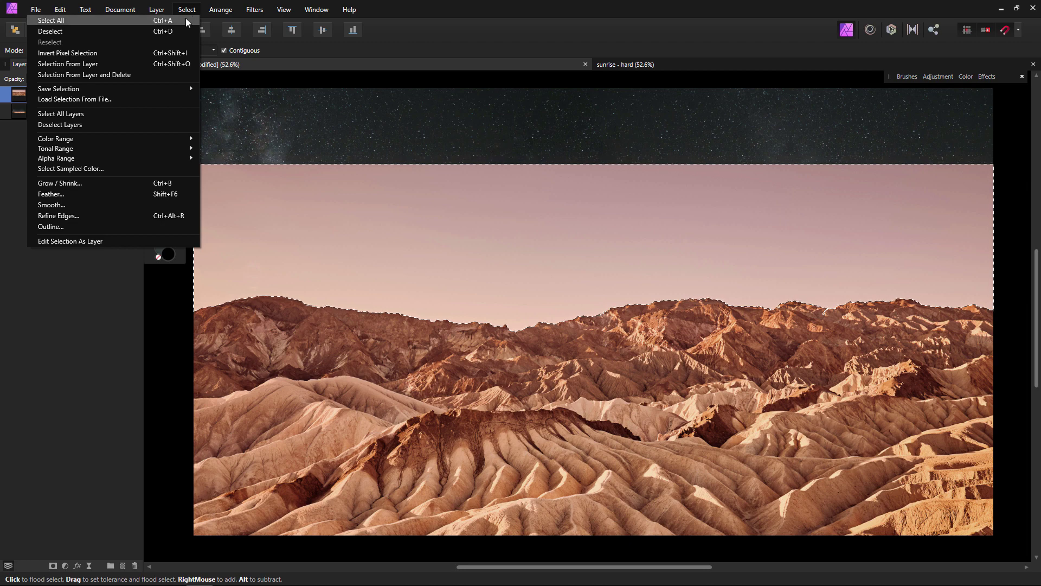
click(177, 52)
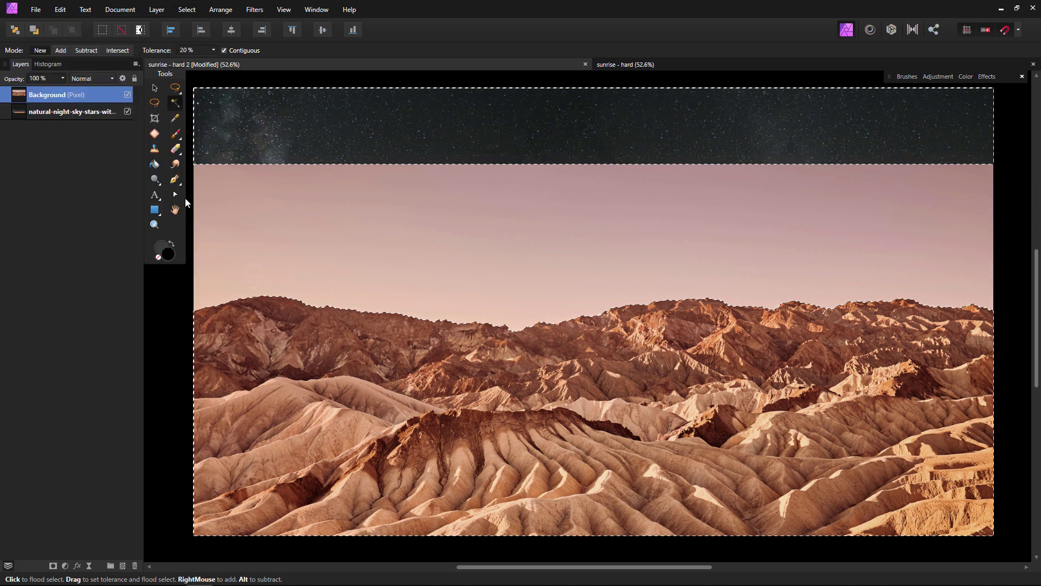
click(52, 565)
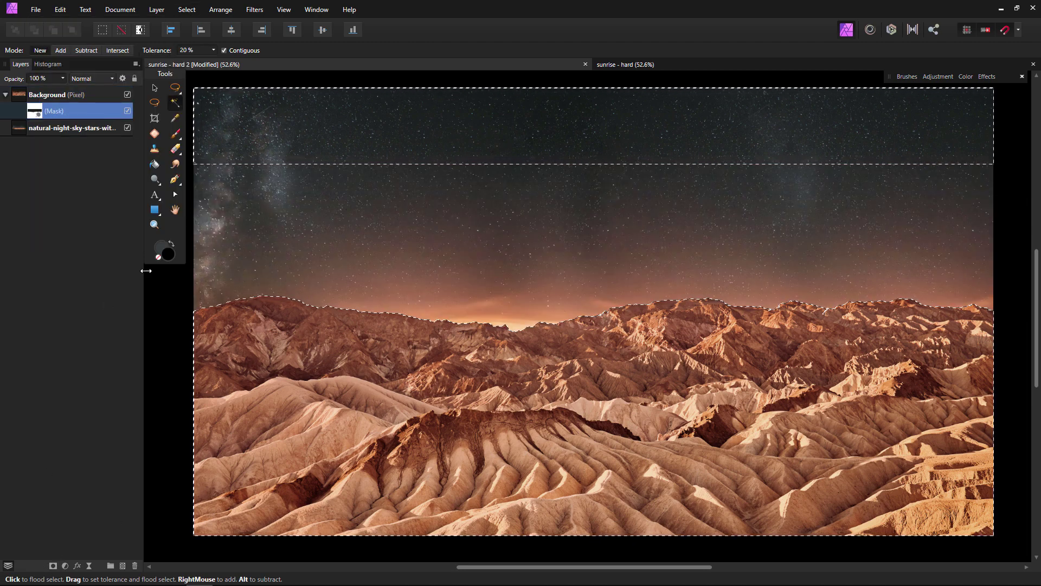
Step: Clear the feathered selection and zoom to 200% on the mountain ridge
click(155, 102)
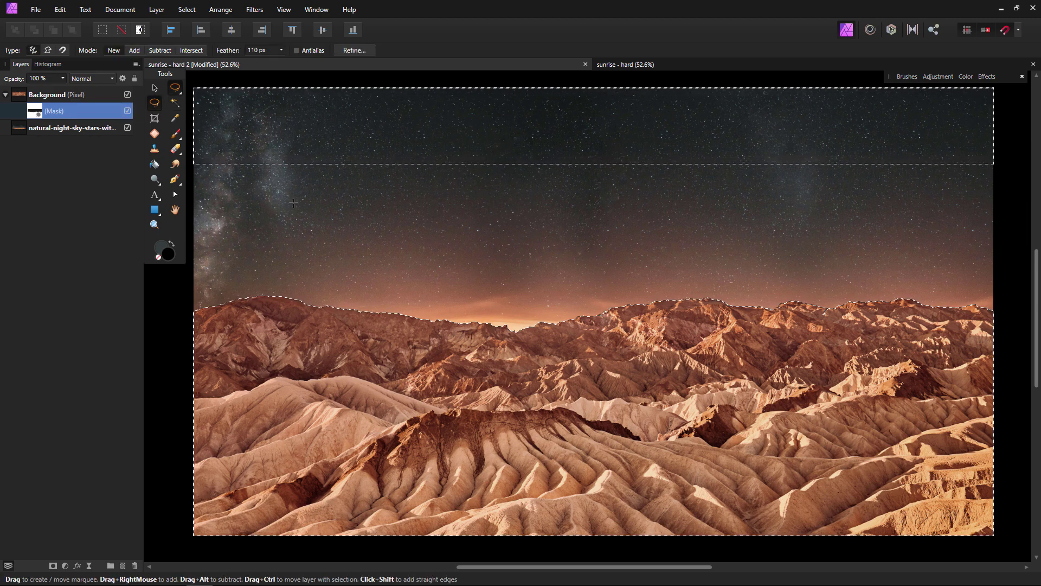
click(294, 207)
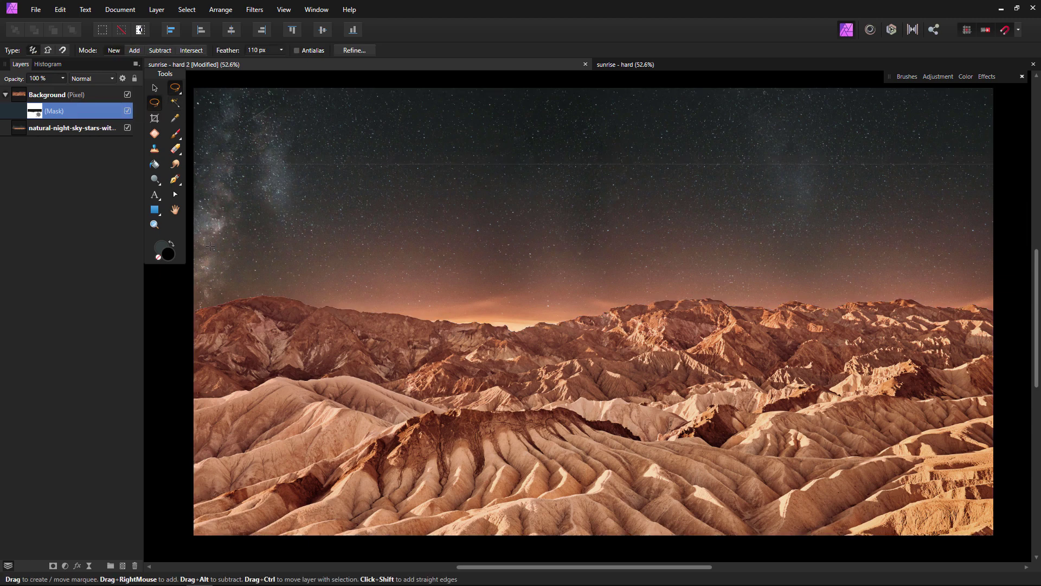
click(154, 224)
click(465, 345)
click(461, 343)
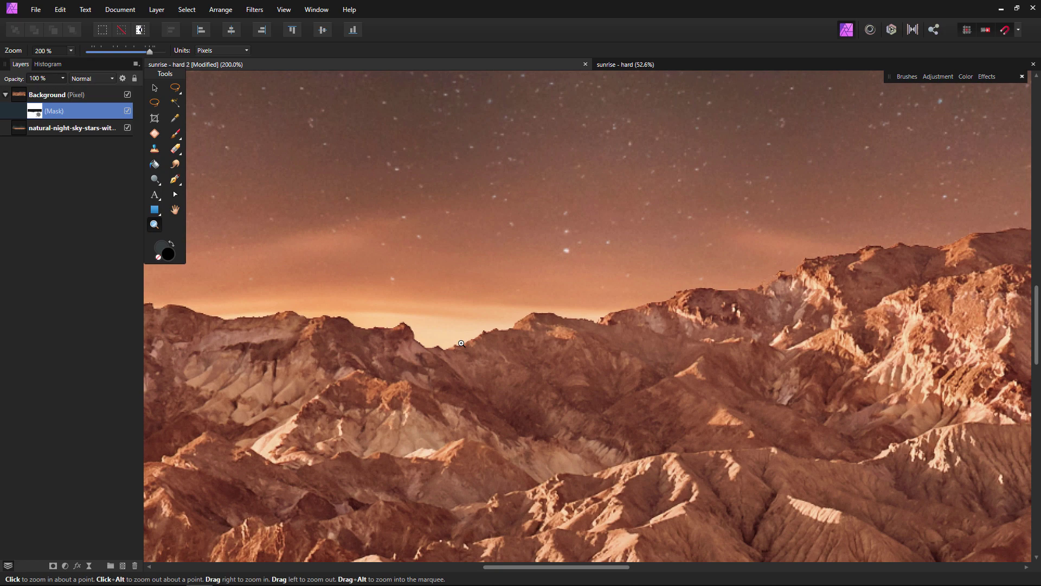
right_click(36, 115)
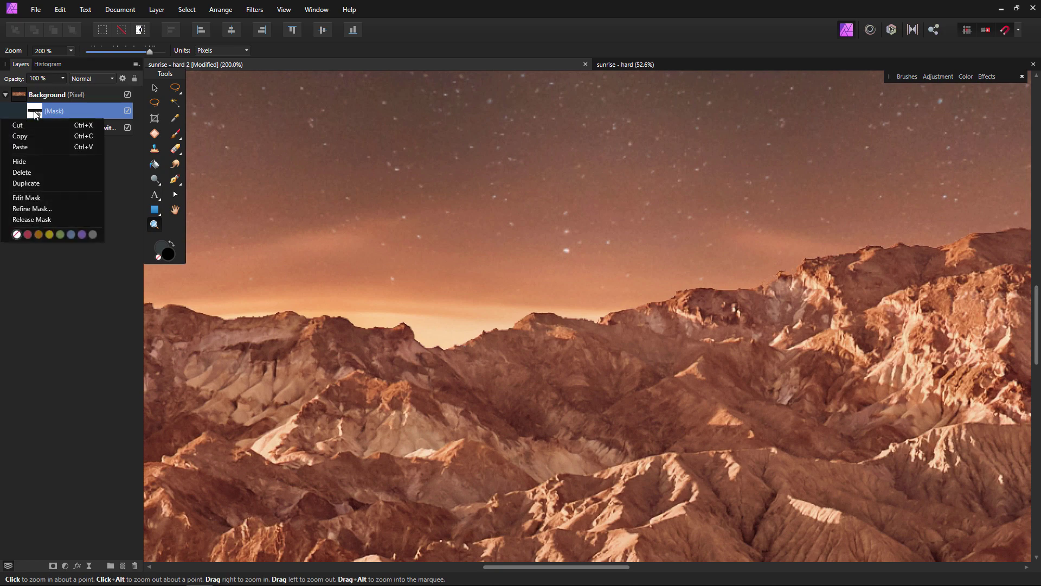
click(59, 206)
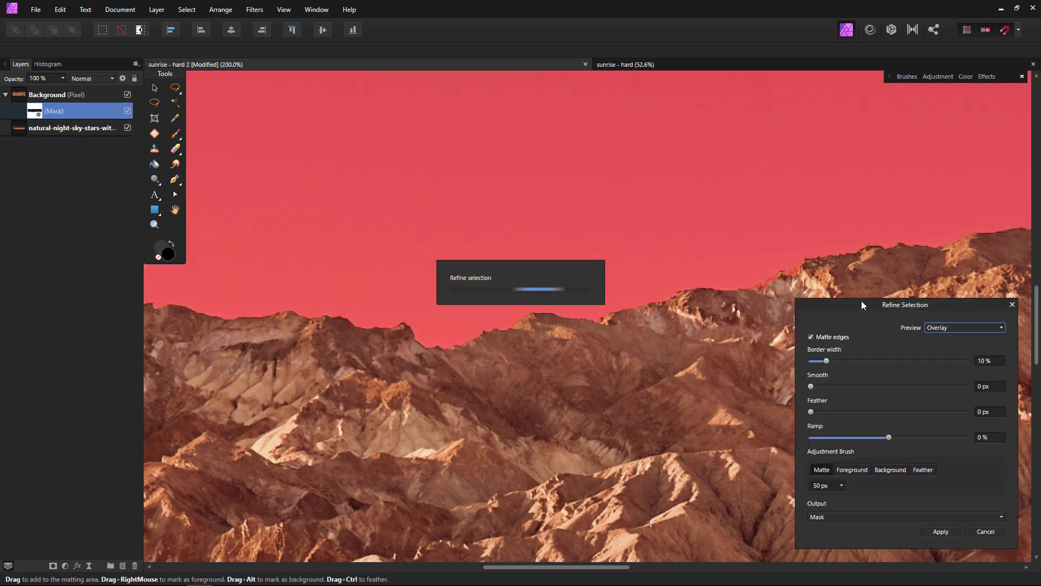
drag(861, 300, 690, 157)
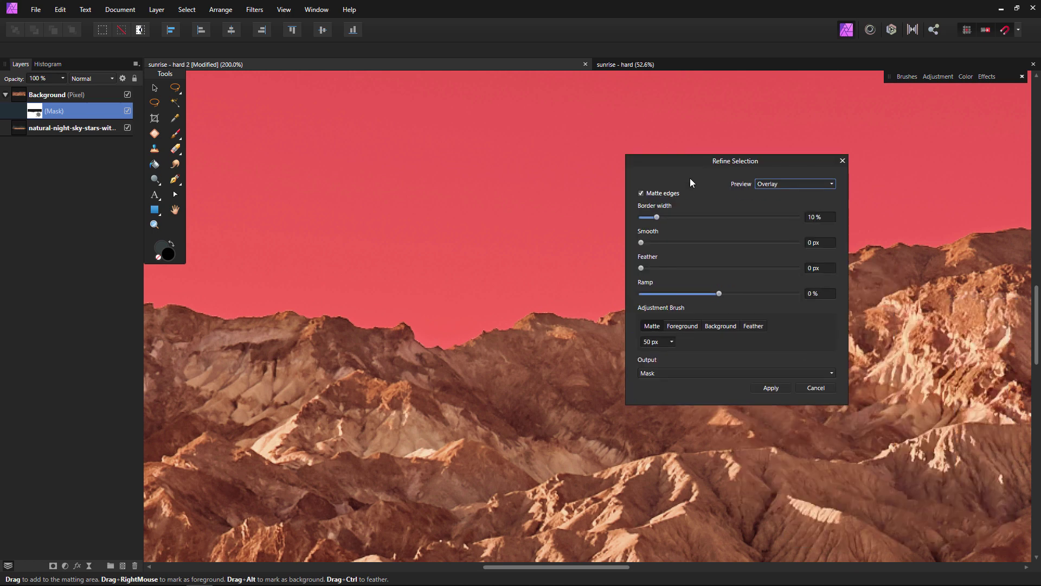
drag(642, 268, 645, 268)
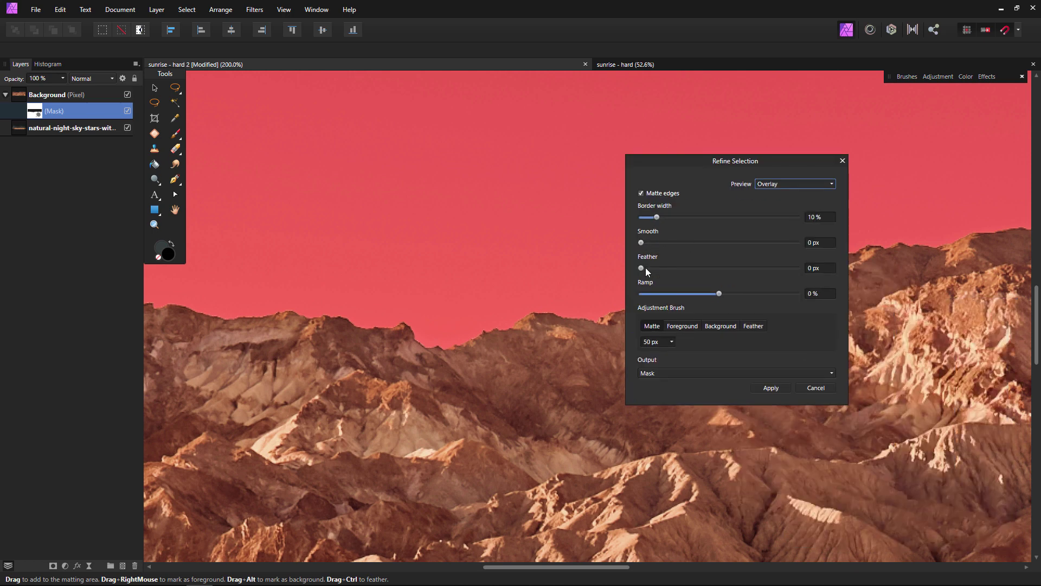
click(706, 294)
drag(707, 295, 698, 295)
click(800, 387)
Step: Shrink the sky selection with a Grow / Shrink radius of -1 px
scroll(477, 320, down, 3)
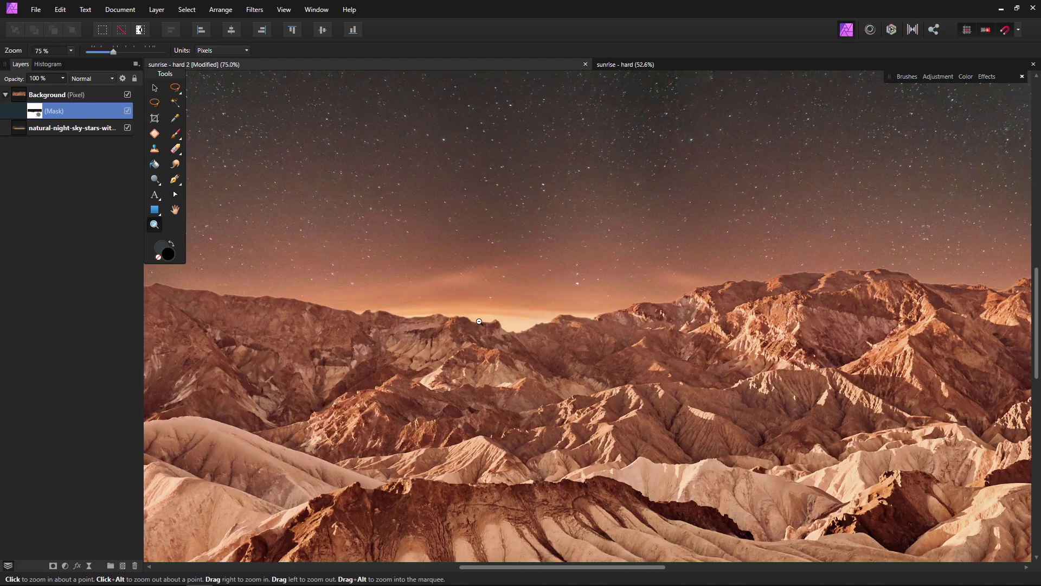
scroll(293, 279, up, 5)
click(186, 10)
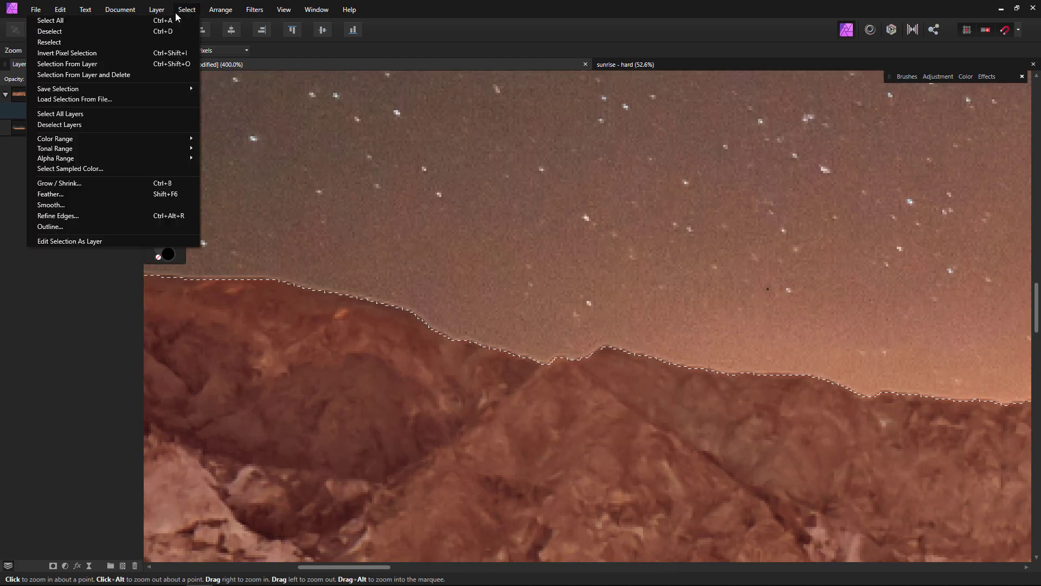
click(157, 183)
drag(715, 378, 713, 378)
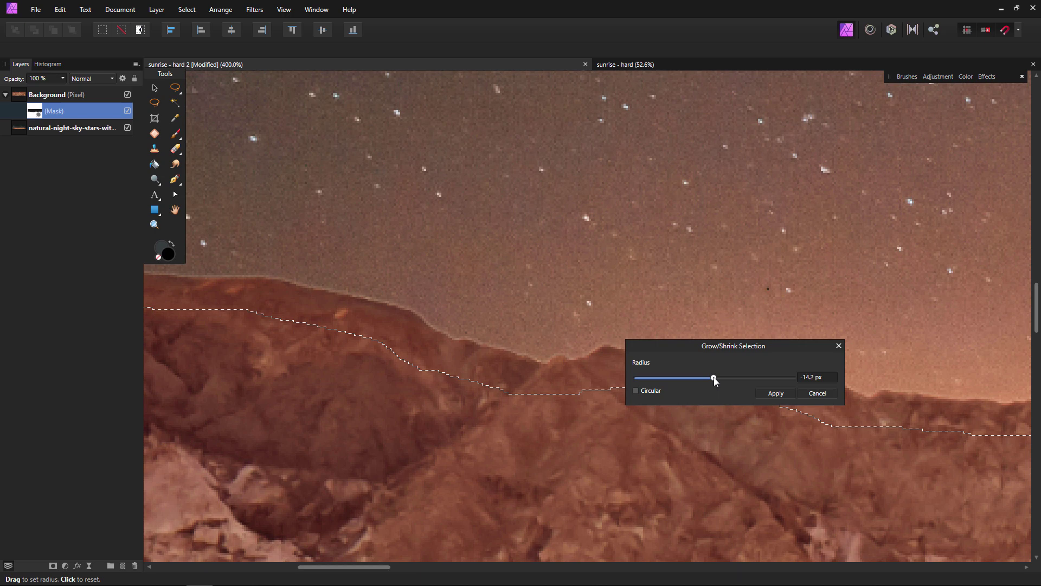
click(808, 378)
text(-1)
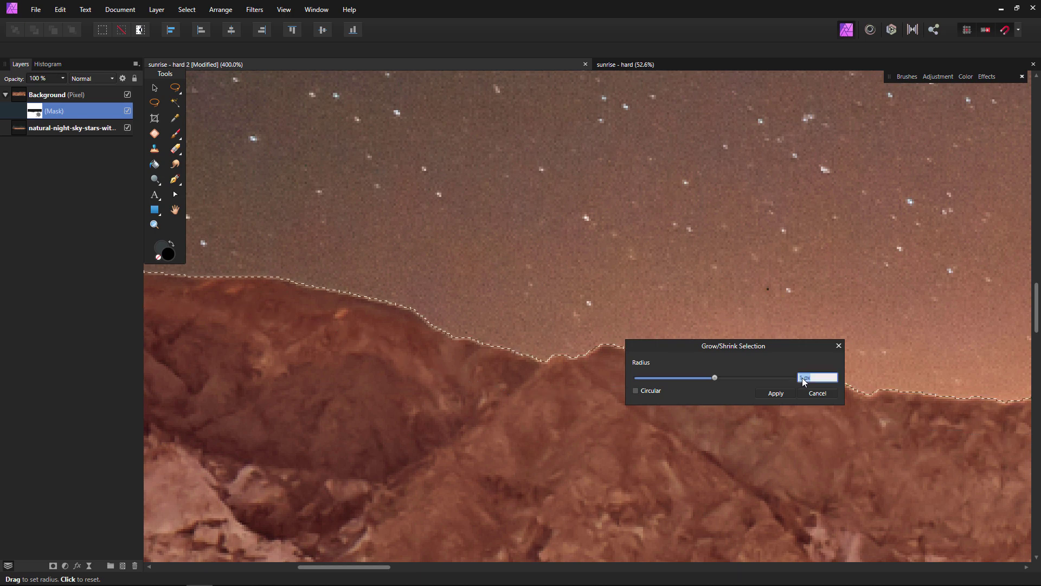
click(776, 393)
Step: Open the Fill settings for the selection, previewing white over the sky
click(186, 9)
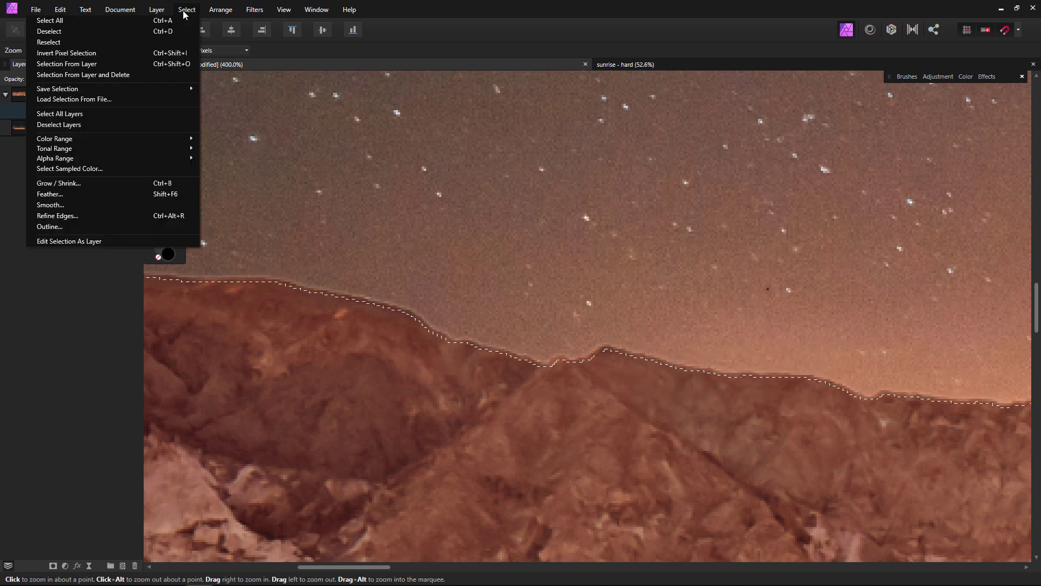
key(Escape)
click(60, 10)
click(109, 145)
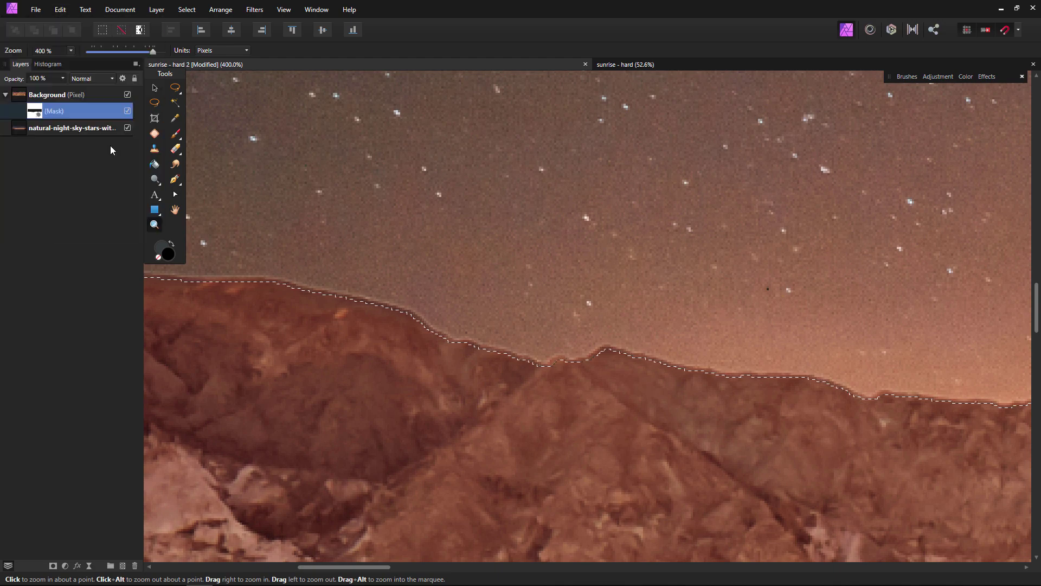
Step: Fill the selected sky area of the mask with black and clear the selection
drag(735, 292, 731, 203)
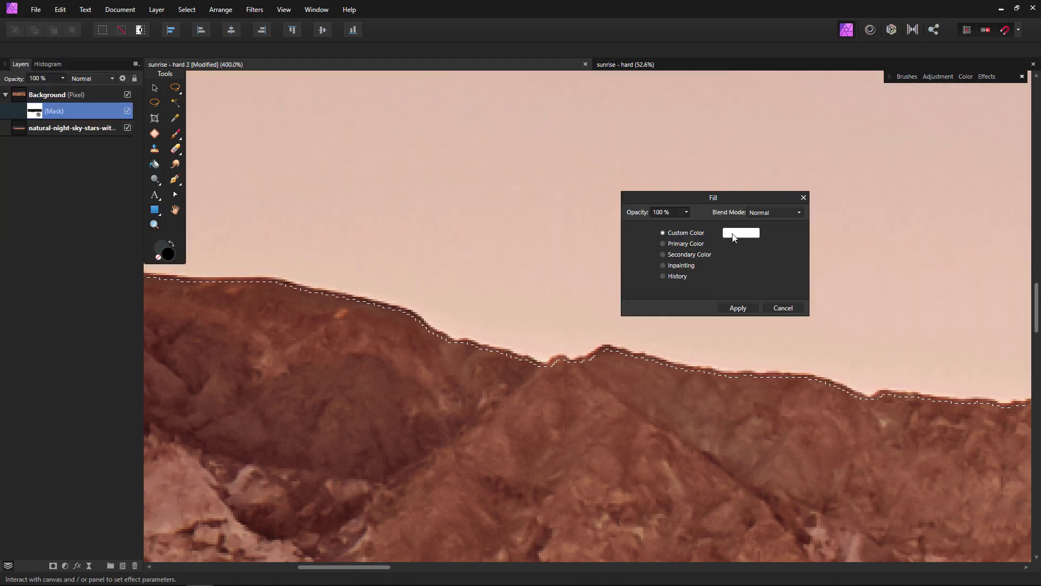
click(737, 236)
drag(704, 324, 665, 391)
click(760, 196)
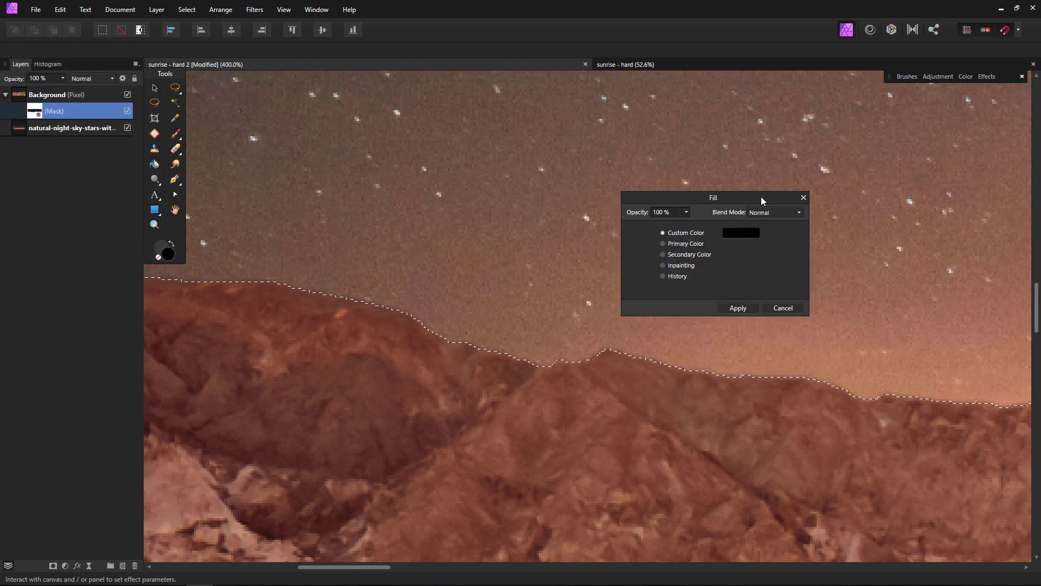
key(Return)
Step: Zoom the view out to 50% and recentre the whole image
key(z)
key(l)
key(z)
key(ctrl+1)
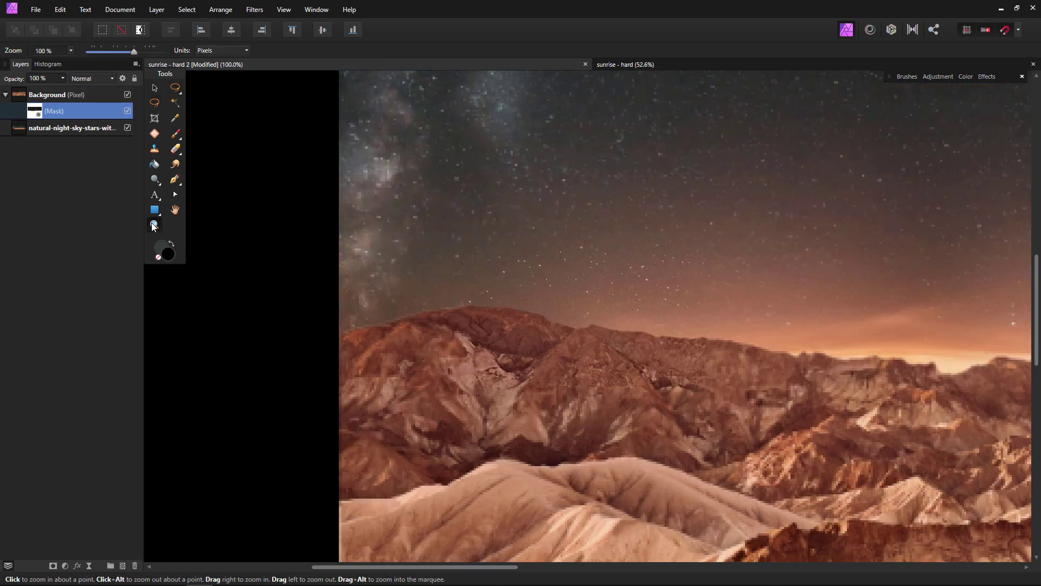
key(ctrl+0)
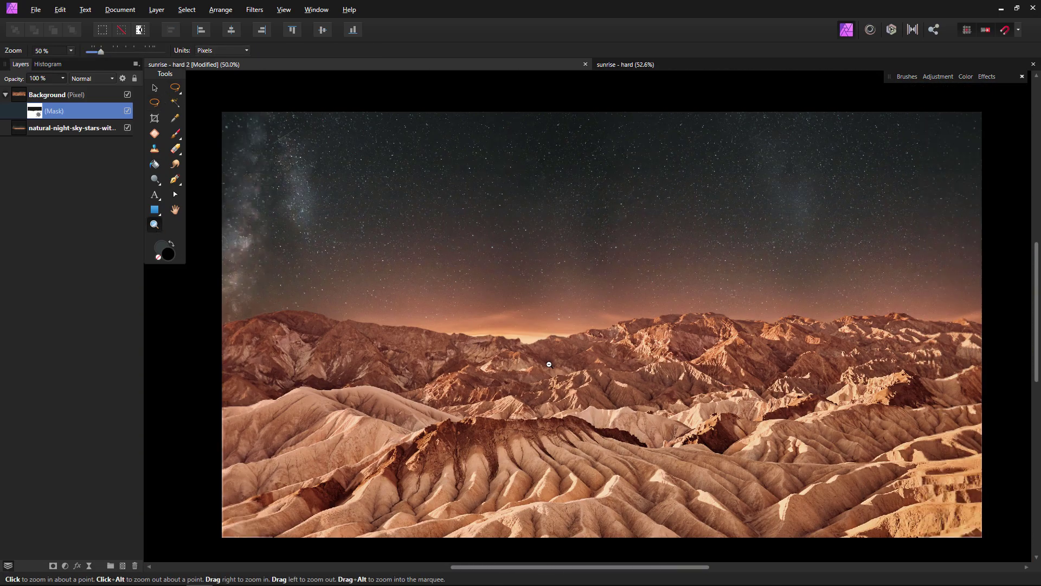
drag(413, 366, 378, 344)
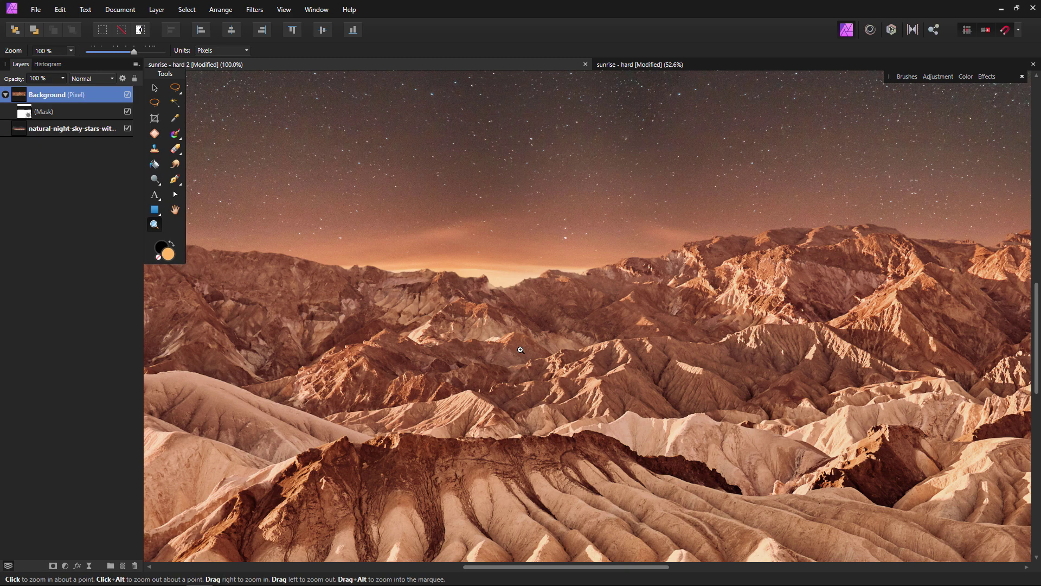
alt+click(520, 350)
alt+click(521, 349)
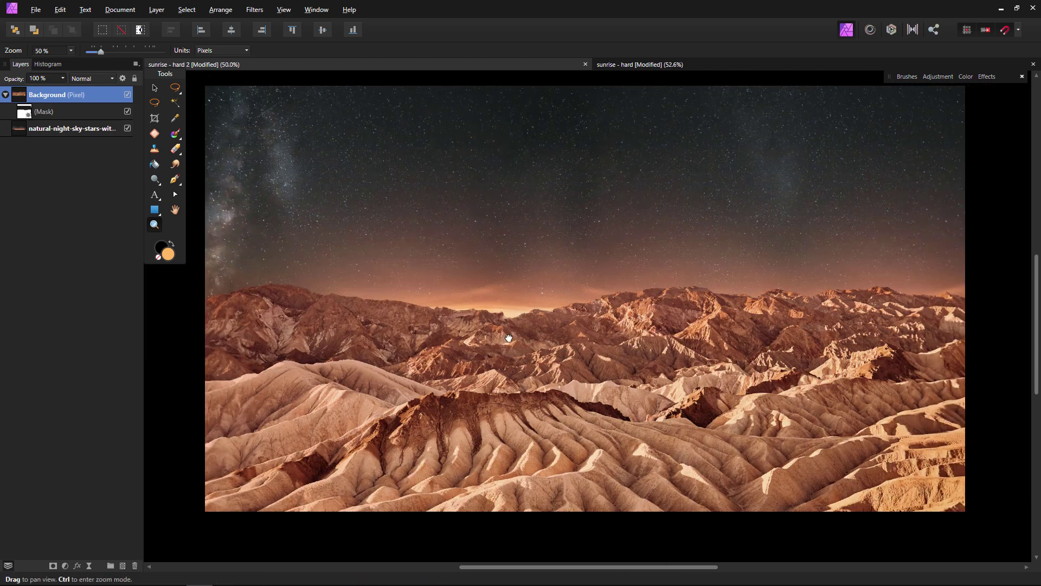
drag(513, 335, 503, 352)
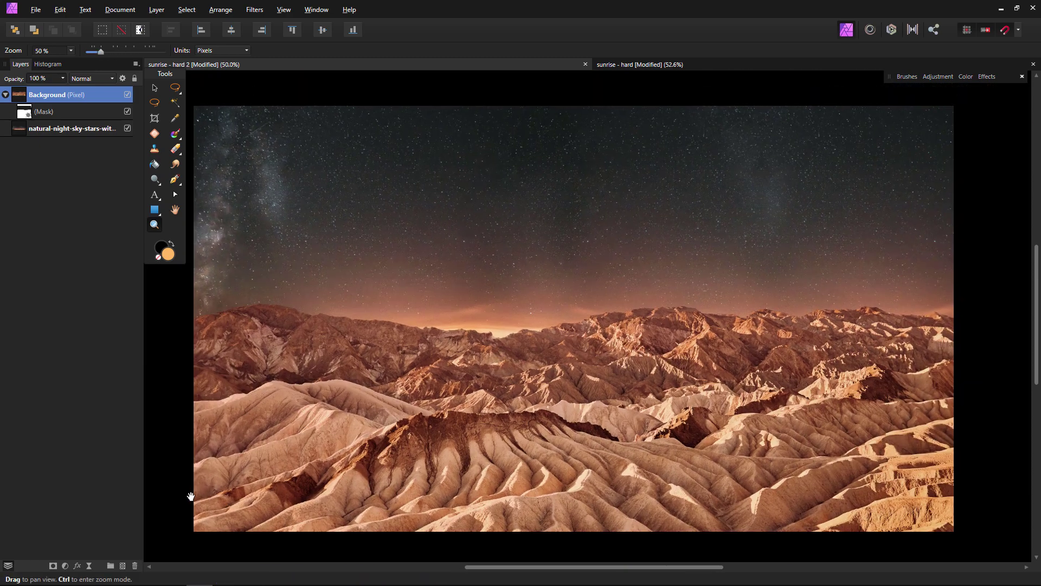
Step: Add a new pixel layer set to Screen blend mode
click(123, 566)
click(90, 79)
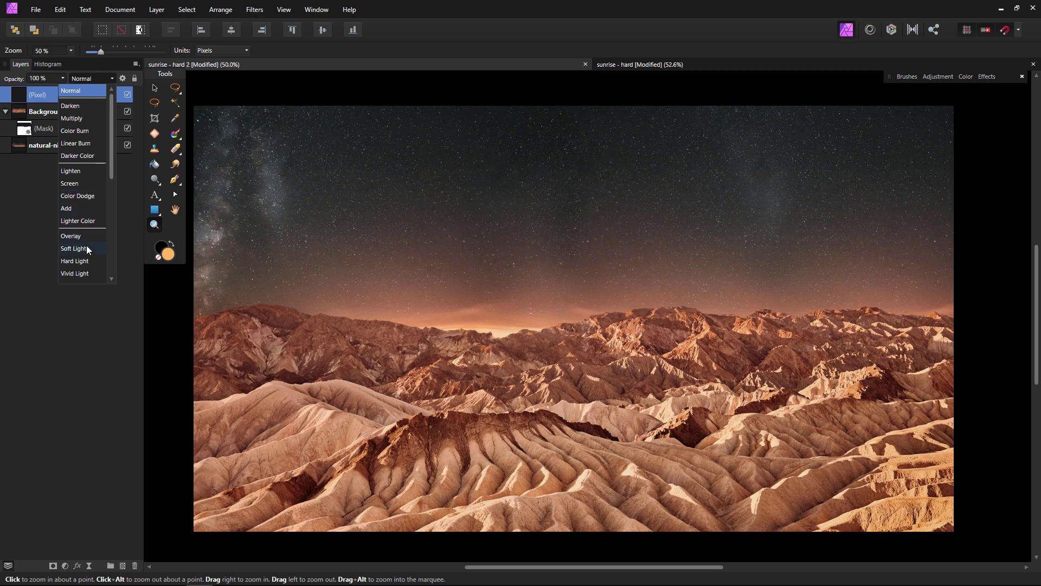
click(85, 183)
Step: Set up a Paint Brush of about 877 px with 5% flow and orange as the colour
click(176, 135)
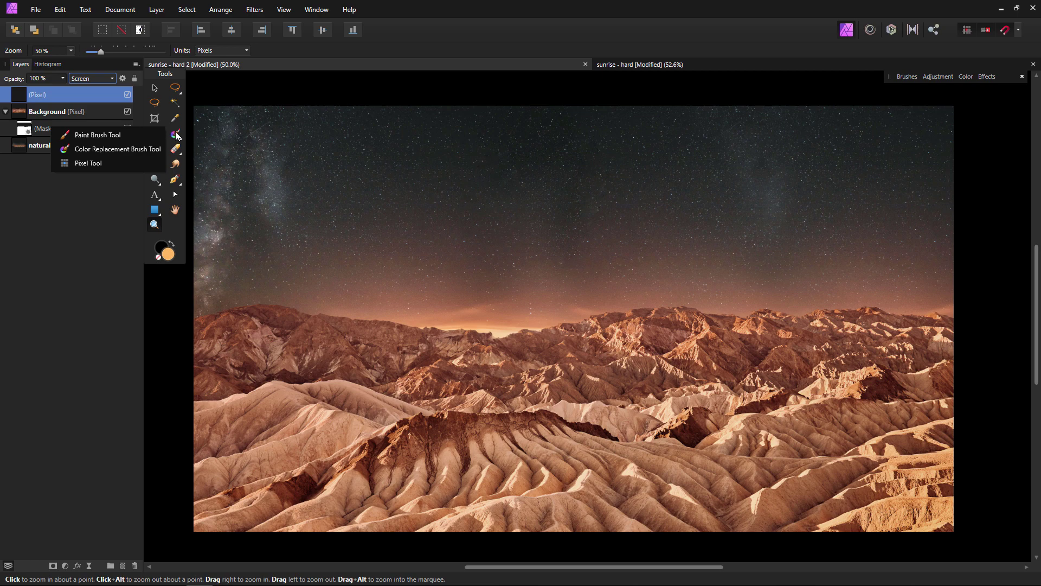
click(97, 135)
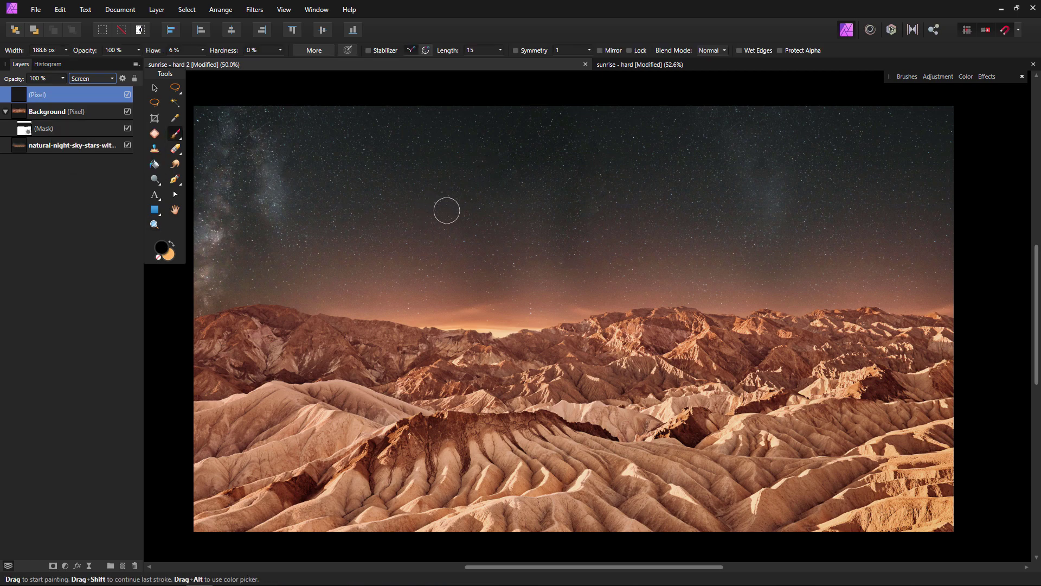
scroll(434, 211, up, 5)
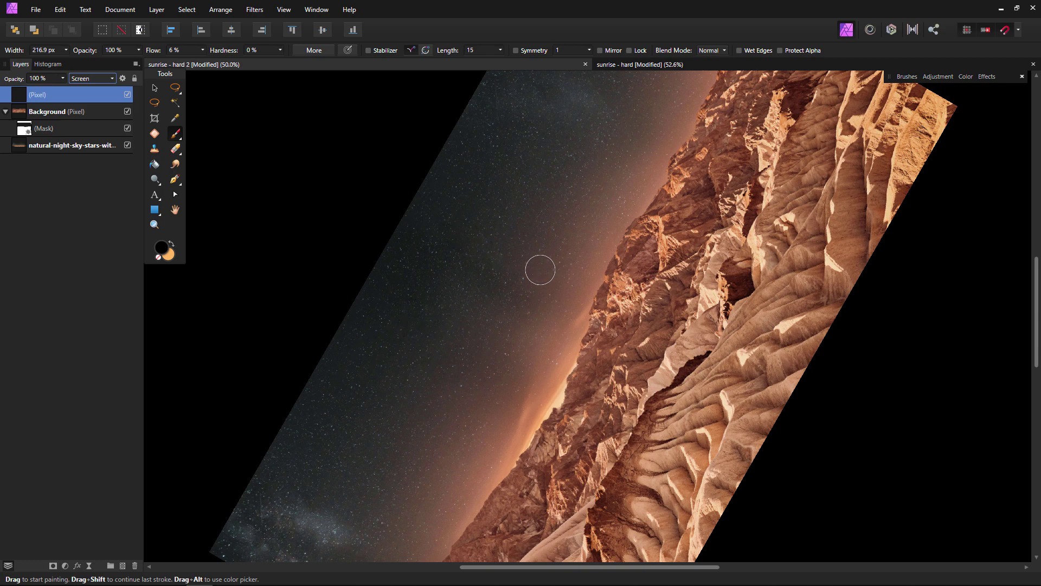
key(bracketright)
key(bracketright)
key(bracketright)
key(bracketright)
key(bracketright)
key(bracketright)
drag(150, 50, 149, 49)
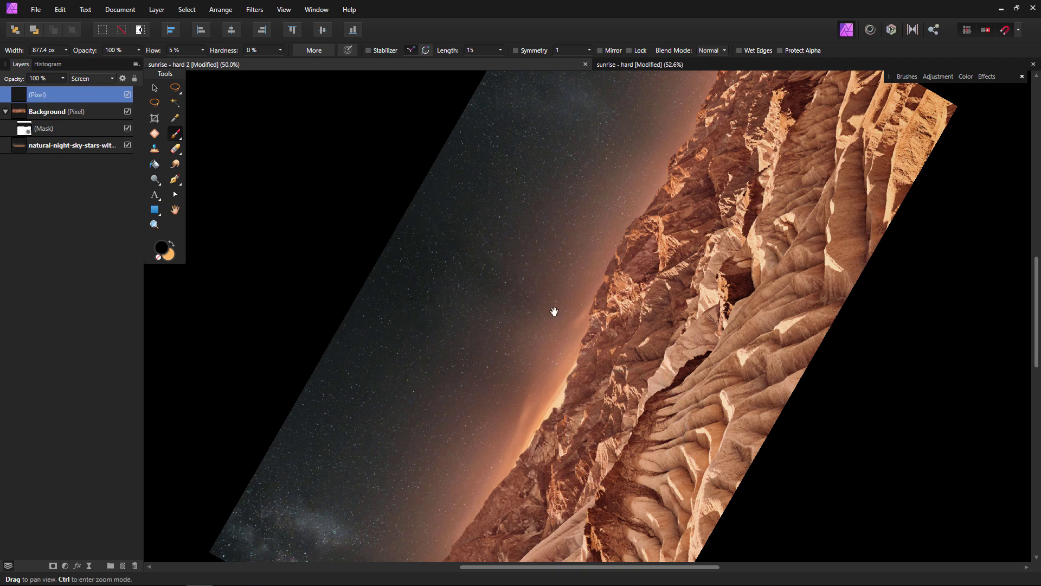
scroll(490, 246, down, 2)
scroll(490, 246, right, 1)
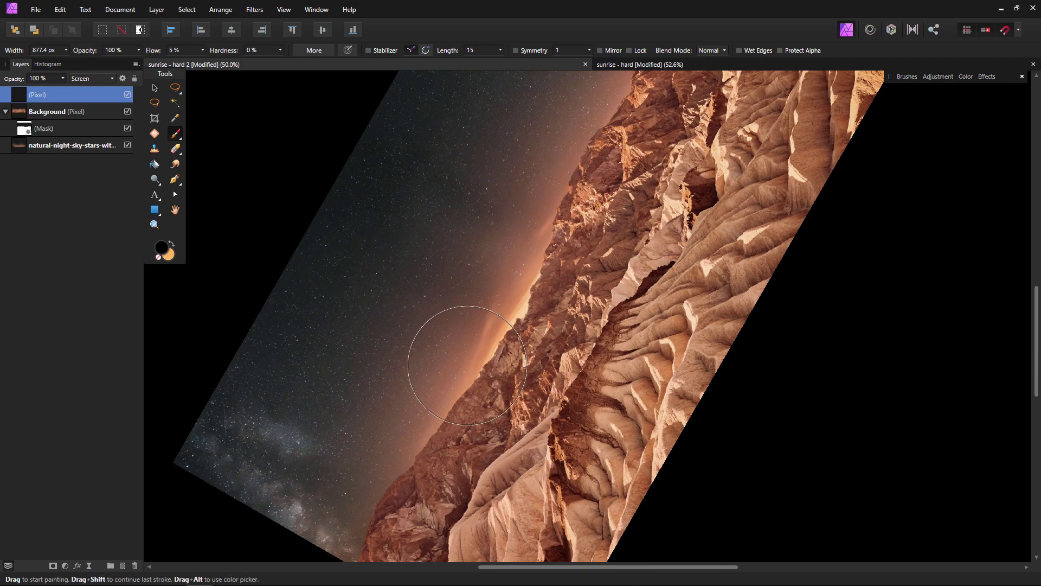
click(173, 247)
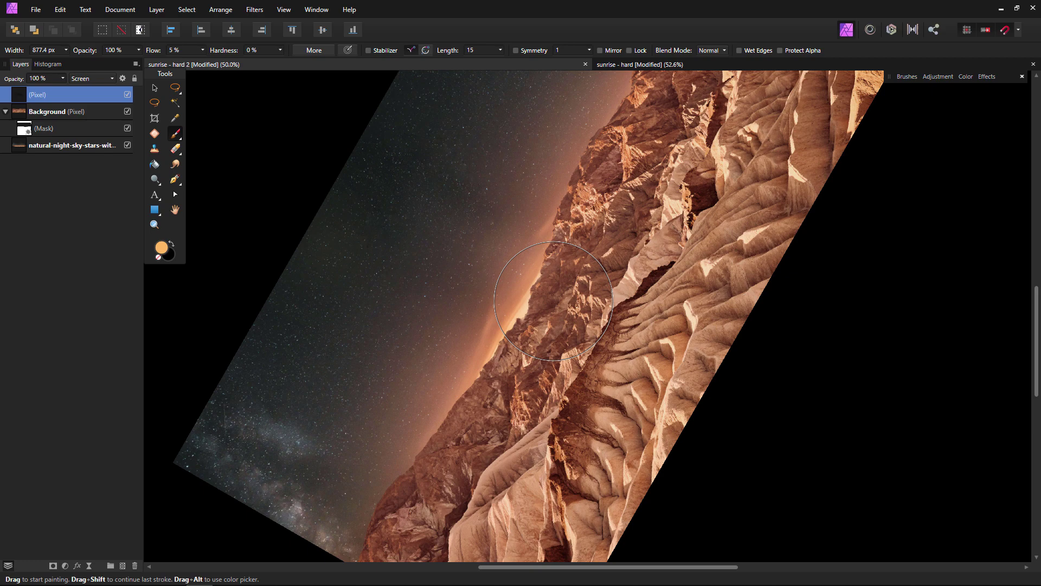
scroll(456, 315, down, 1)
scroll(455, 315, right, 1)
scroll(425, 384, up, 2)
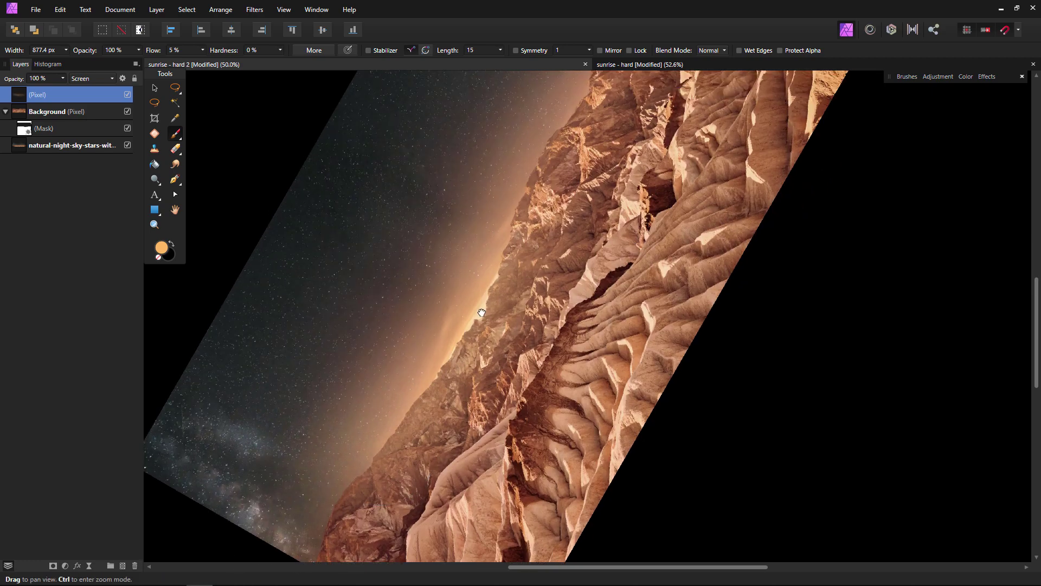
scroll(434, 325, right, 1)
Step: Zoom to 100% and add another Screen pixel layer, brush shrunk to about 88 px
click(155, 225)
key(ctrl+1)
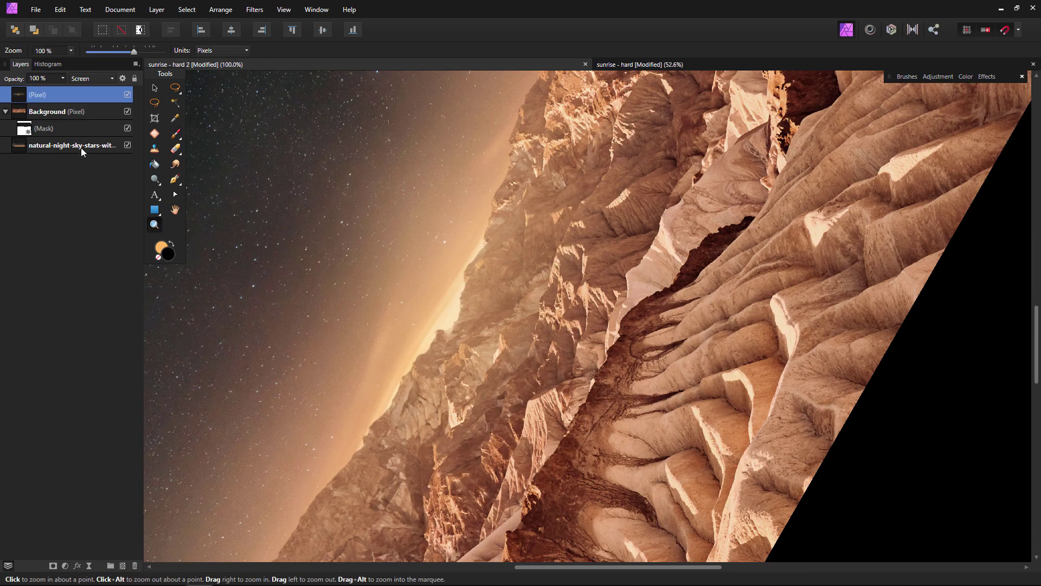
click(80, 128)
key(ctrl+shift+n)
click(175, 133)
click(92, 78)
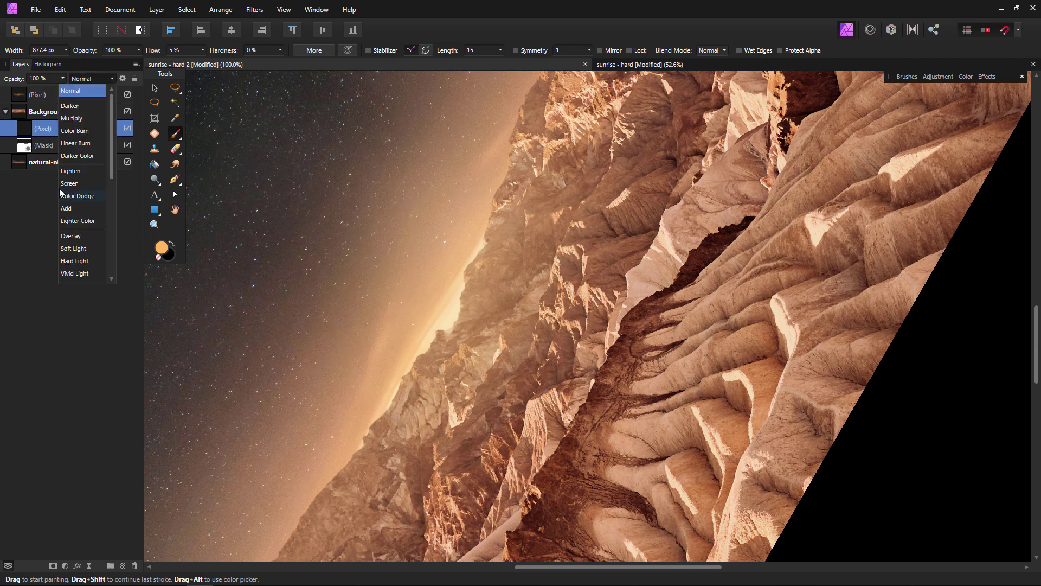
click(82, 182)
key(bracketleft)
key(bracketleft)
key(bracketleft)
key(bracketleft)
key(bracketleft)
key(ctrl+bracketleft)
Step: Paint faint orange glow strokes along the ridge on the new Screen layer
mouse_move(453, 299)
mouse_down()
mouse_move(396, 380)
mouse_move(432, 171)
mouse_up()
scroll(408, 266, up, 1)
scroll(407, 266, right, 1)
key(bracketleft)
key(bracketleft)
key(bracketleft)
key(bracketleft)
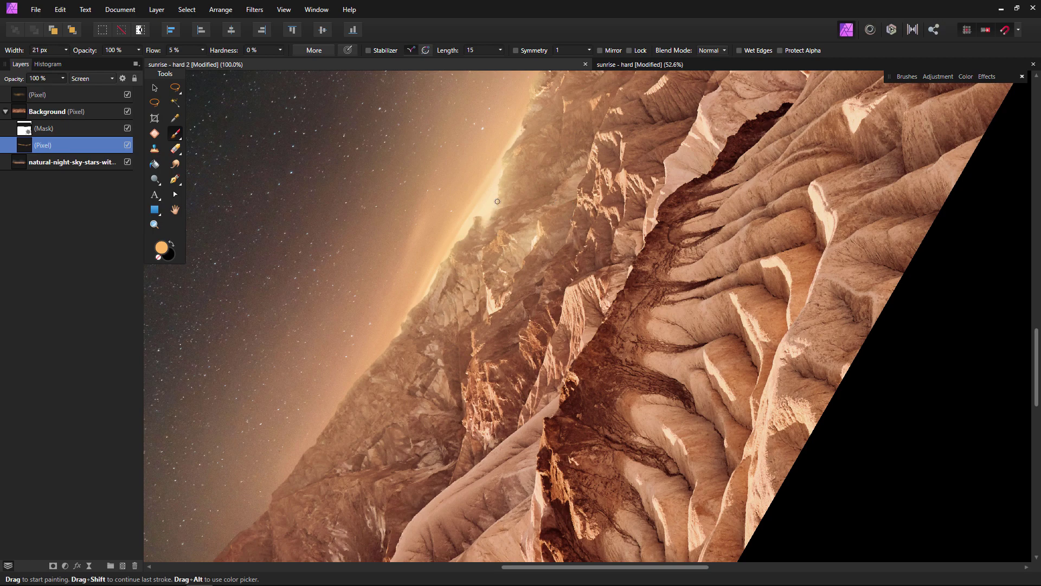
mouse_move(474, 219)
mouse_down()
mouse_move(395, 303)
mouse_move(391, 336)
mouse_up()
scroll(437, 328, down, 5)
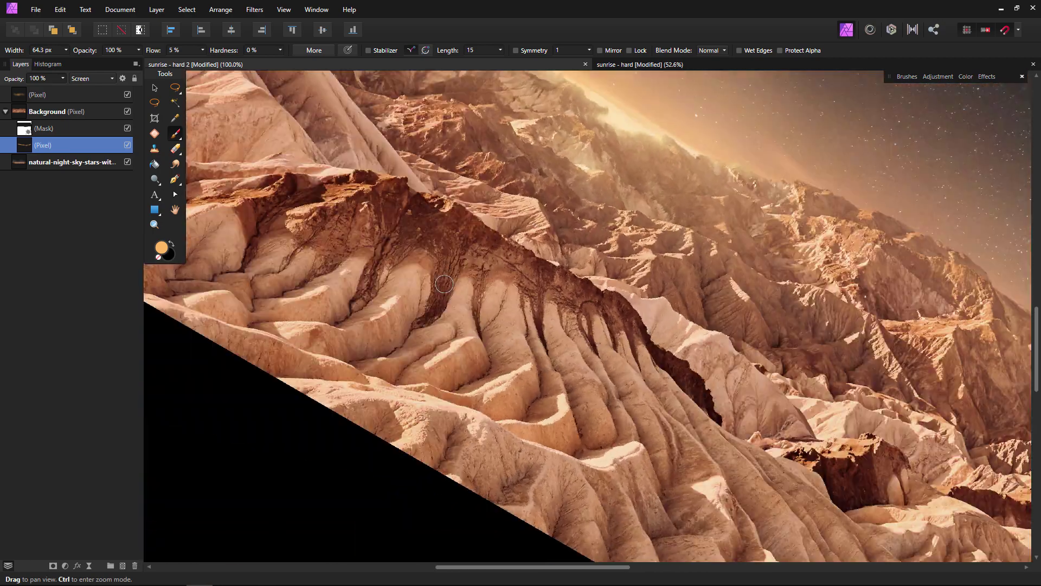
key(bracketright)
key(bracketright)
scroll(454, 272, down, 5)
key(bracketright)
key(bracketright)
key(bracketright)
key(bracketright)
key(bracketright)
key(bracketright)
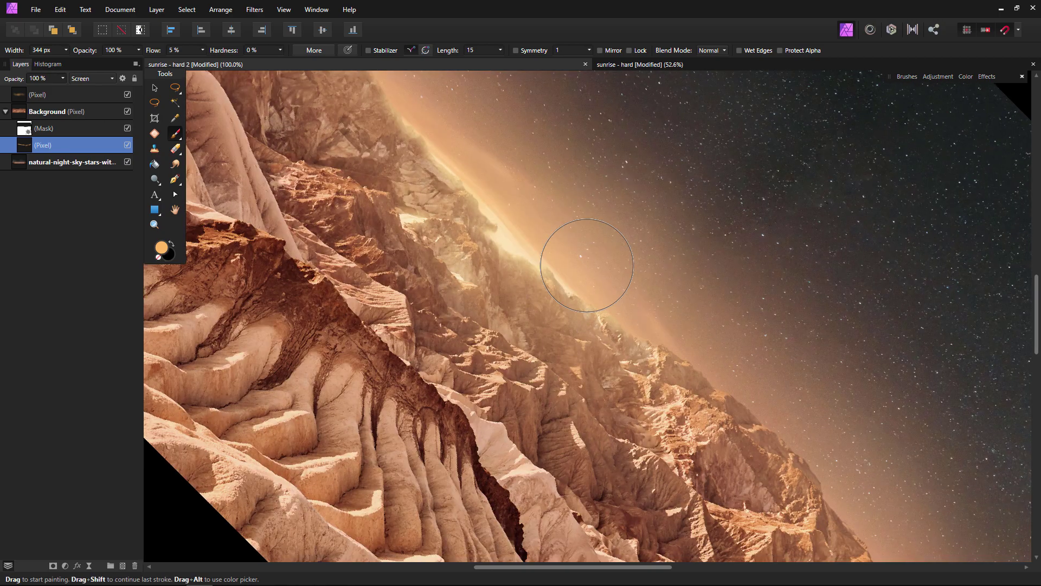
Step: Add a third Screen-blended pixel layer and paint orange light along the glowing ridge
key(ctrl+shift+n)
scroll(418, 344, down, 5)
click(92, 78)
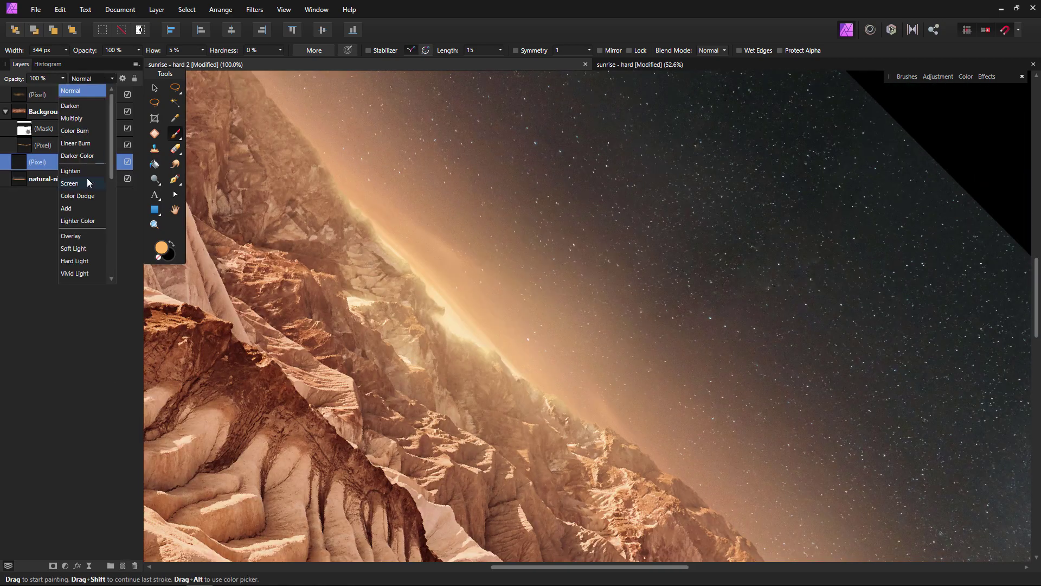
click(86, 178)
drag(465, 252, 491, 380)
Step: Resize the brush to very large and select the top Light layer
scroll(474, 403, down, 5)
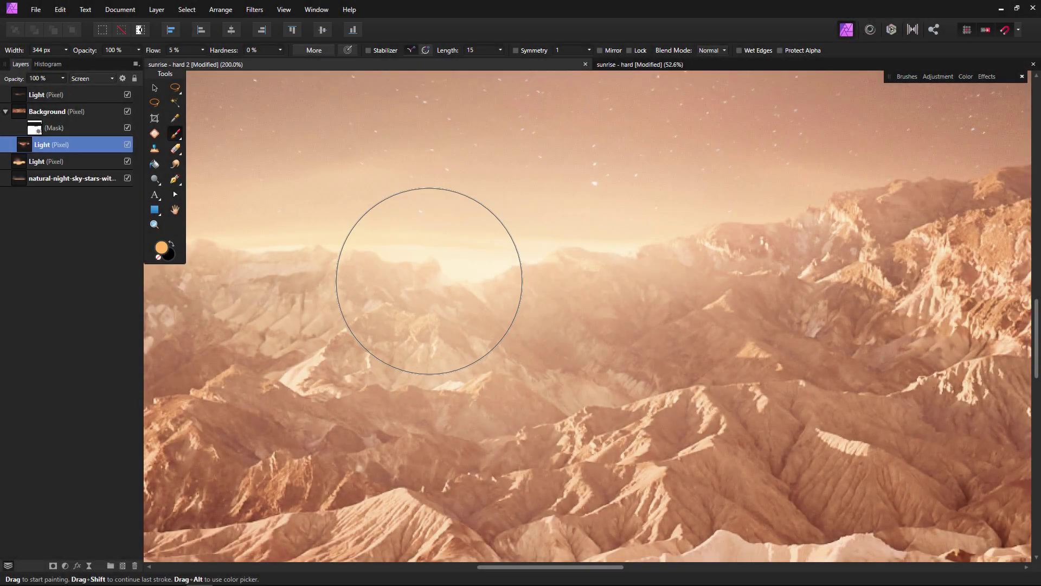
key(bracketleft)
key(bracketleft)
key(bracketleft)
key(bracketleft)
key(bracketleft)
key(bracketleft)
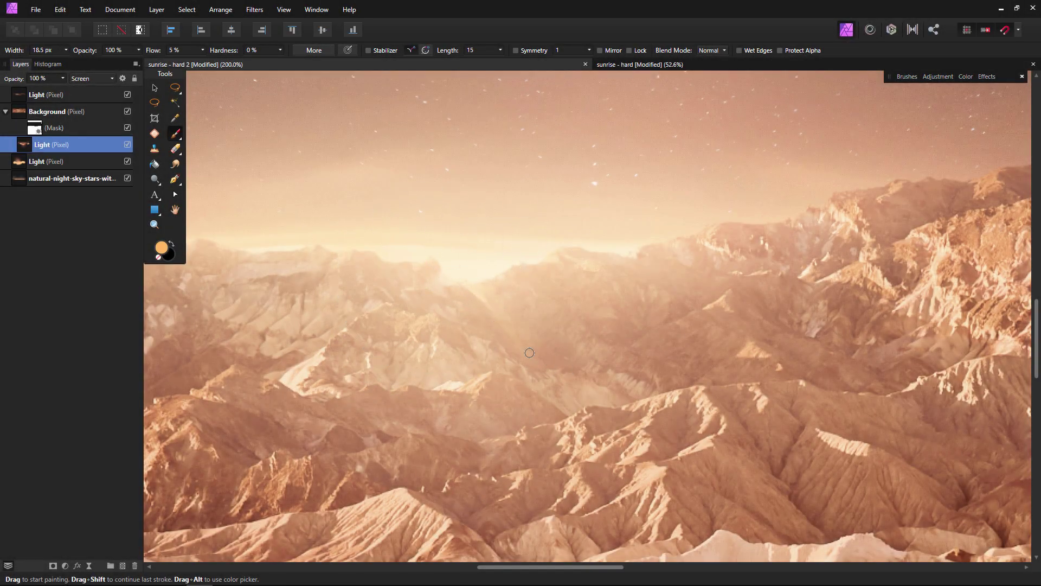
scroll(530, 353, left, 10)
scroll(474, 301, down, 5)
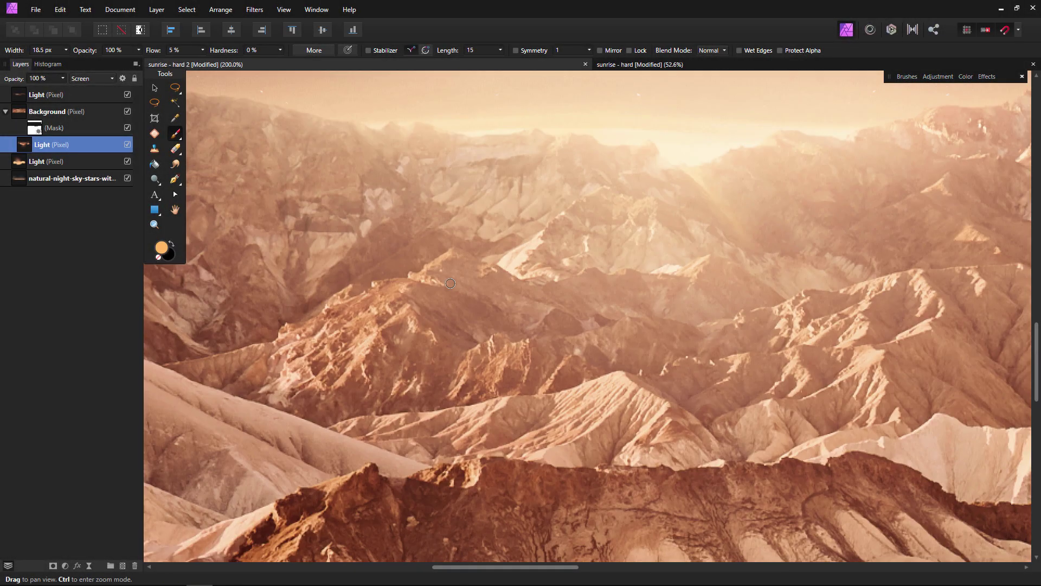
scroll(362, 317, up, 3)
scroll(362, 317, right, 8)
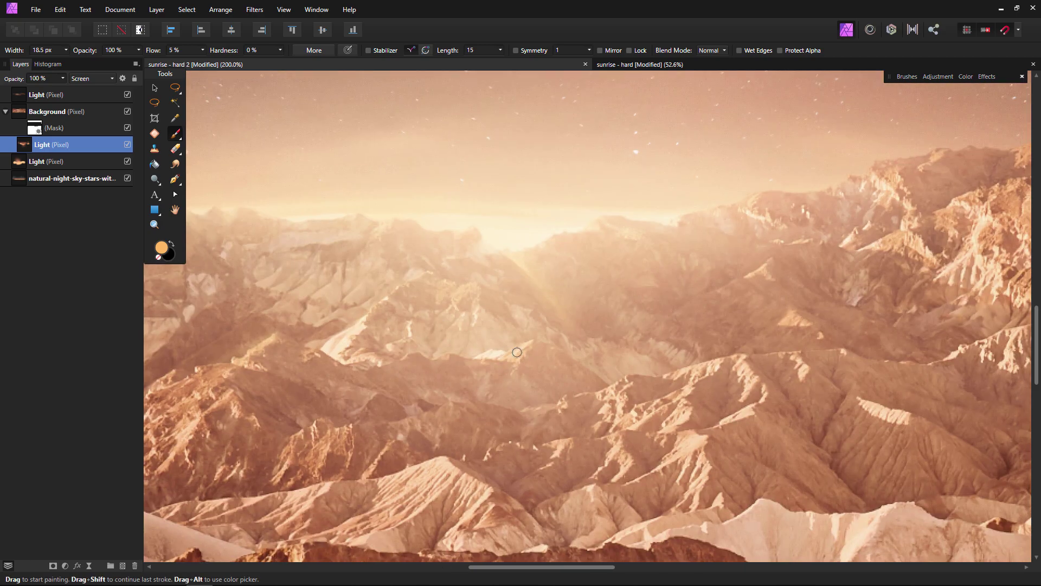
scroll(517, 352, down, 2)
scroll(517, 352, right, 6)
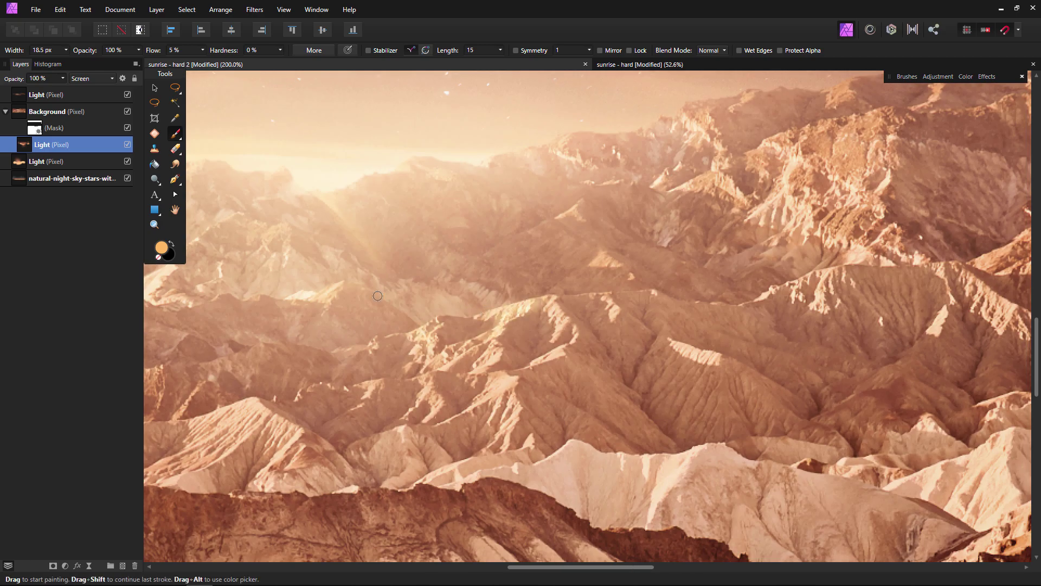
scroll(378, 296, down, 6)
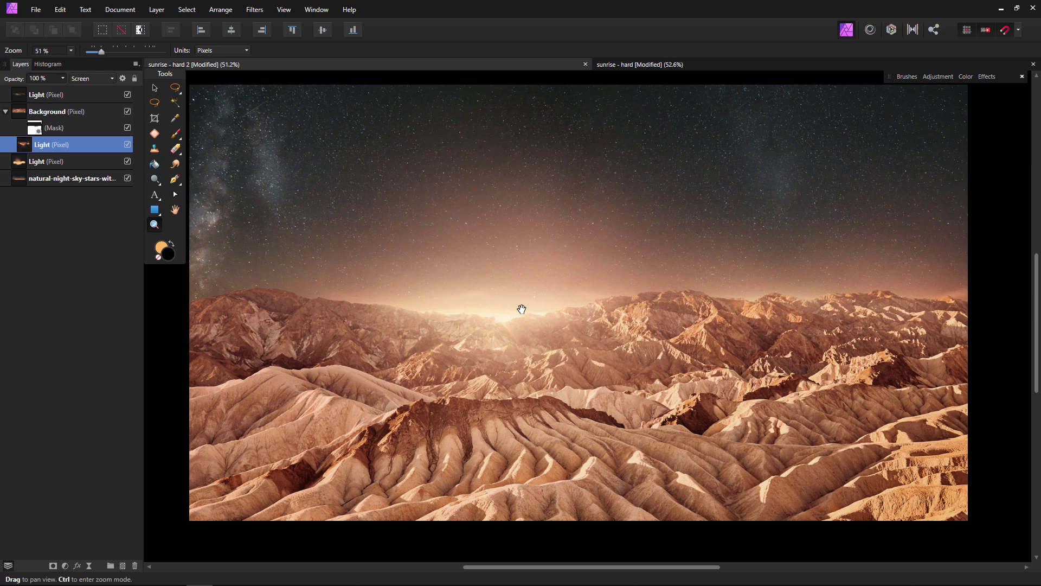
key(b)
key(bracketright)
key(bracketright)
key(bracketright)
key(bracketright)
key(bracketright)
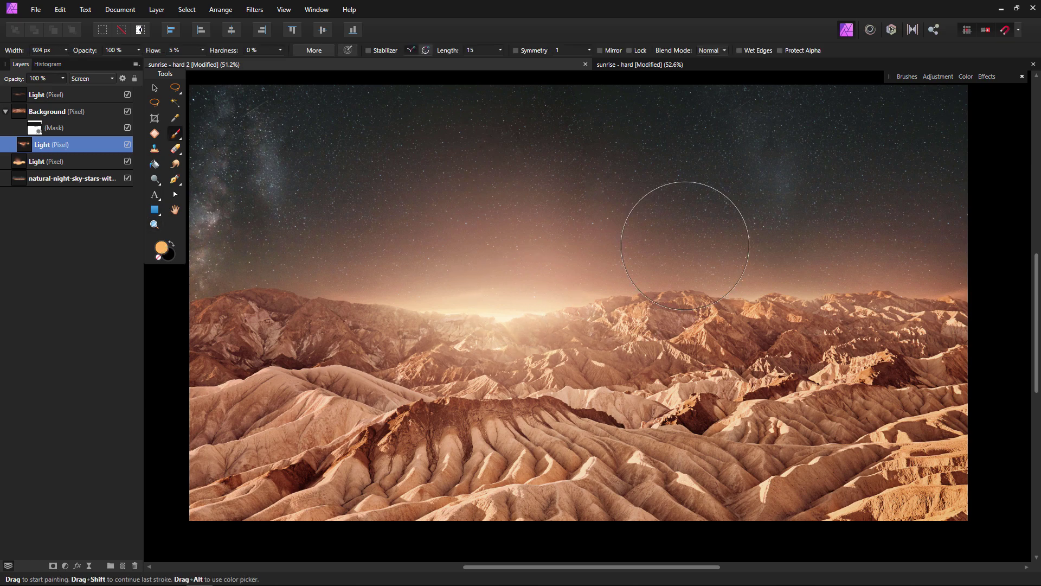
click(54, 94)
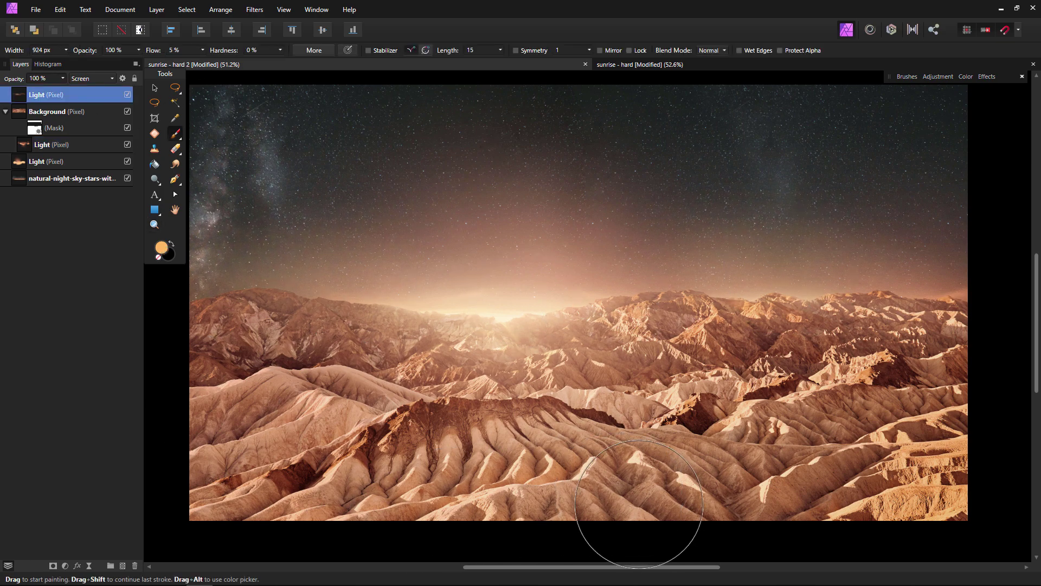
Step: Add a Shadows Brightness/Contrast adjustment above the nested Light layer, with Brightness -84% and Contrast -42%
scroll(662, 290, down, 1)
click(55, 144)
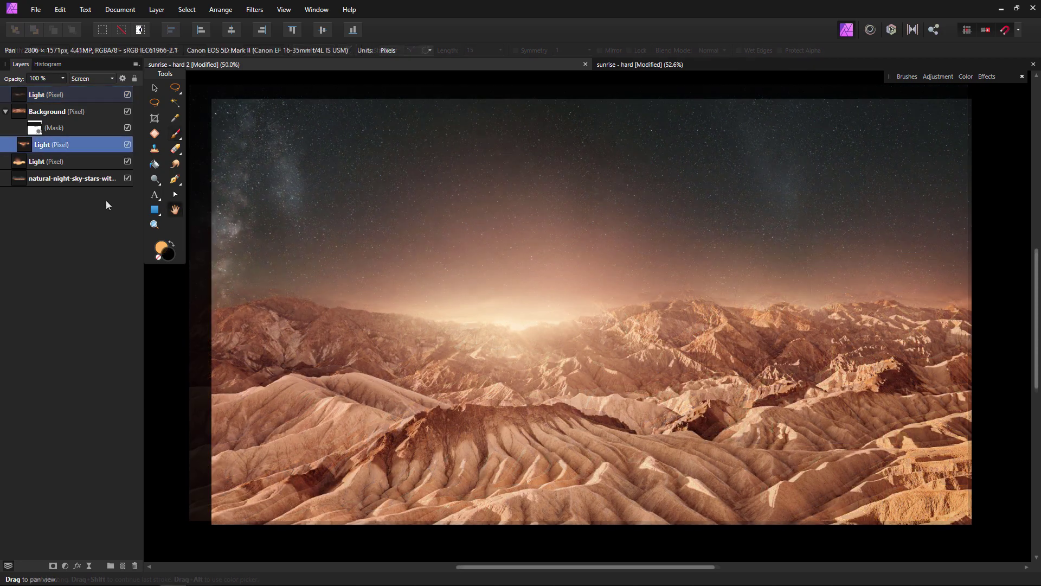
click(175, 210)
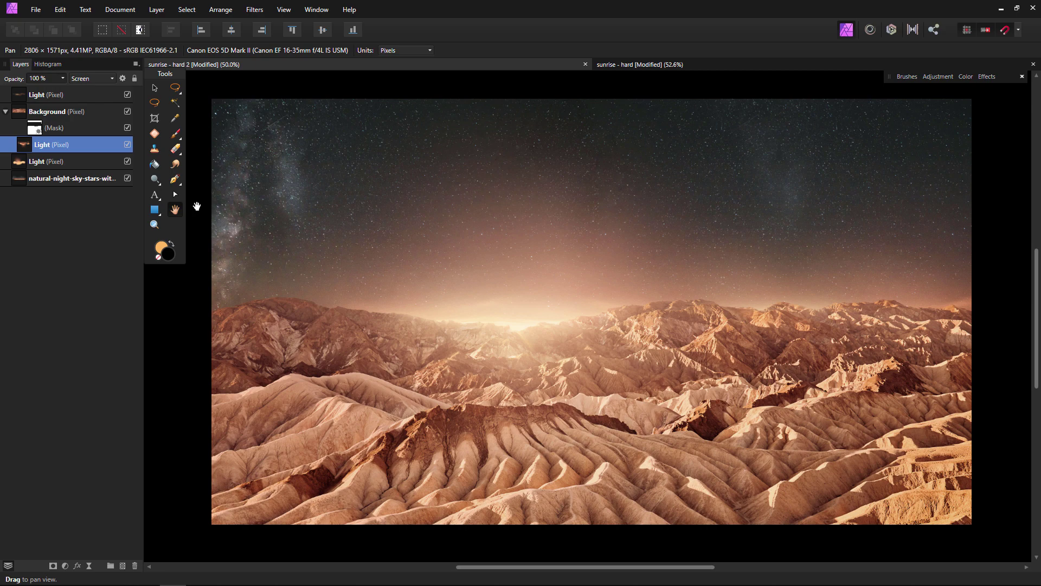
key(ctrl+v)
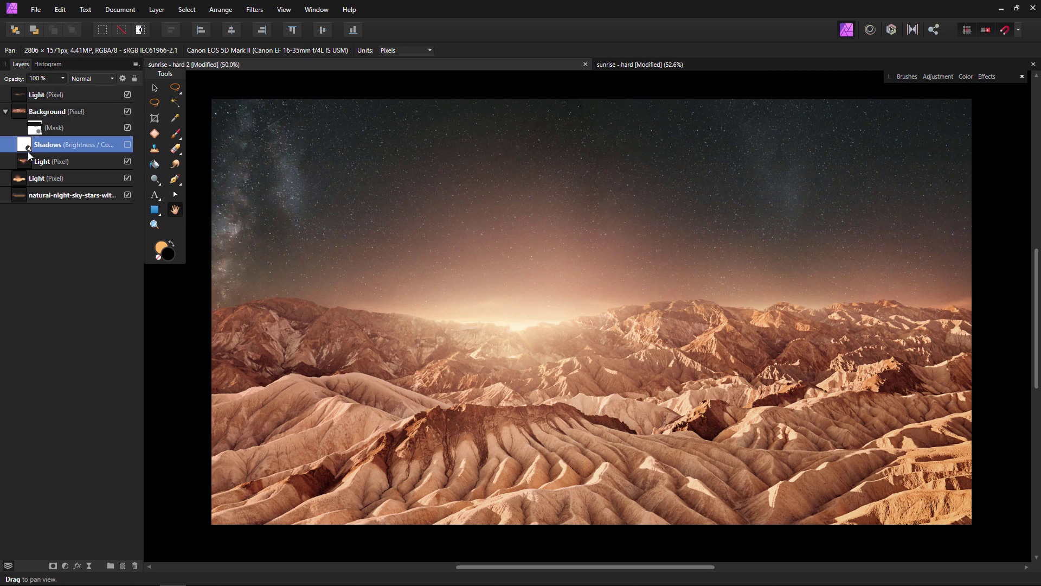
double_click(26, 144)
drag(856, 319, 800, 208)
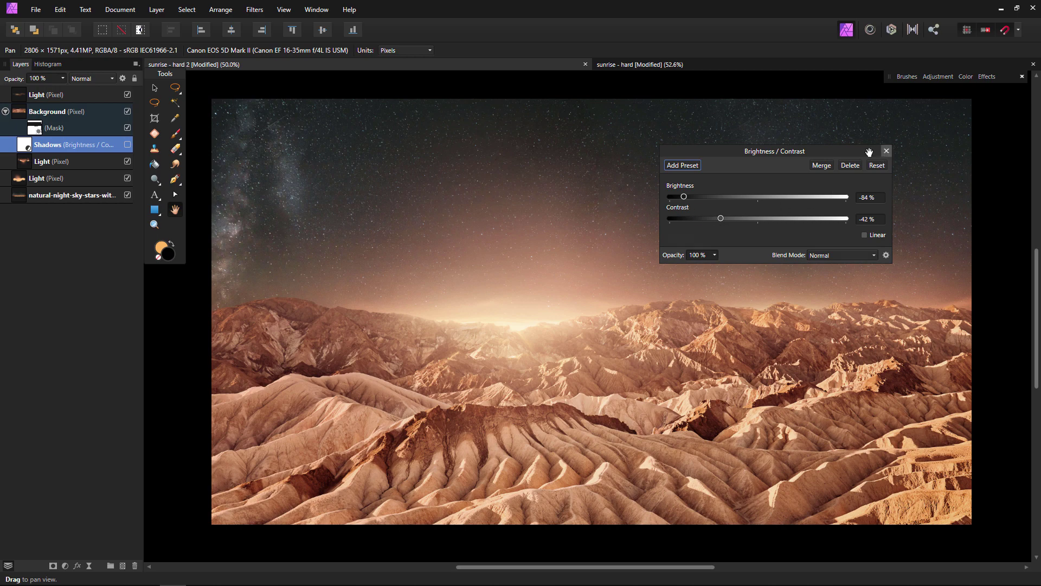
Step: Enable the Shadows adjustment, compare it on and off, and zoom in near the horizon
click(887, 151)
click(128, 145)
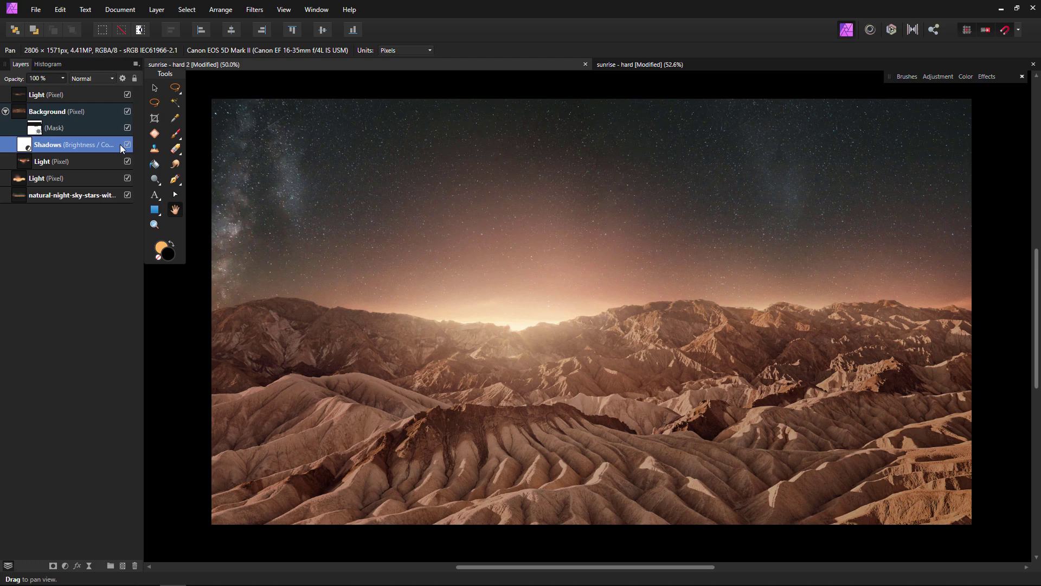
click(128, 145)
click(128, 145)
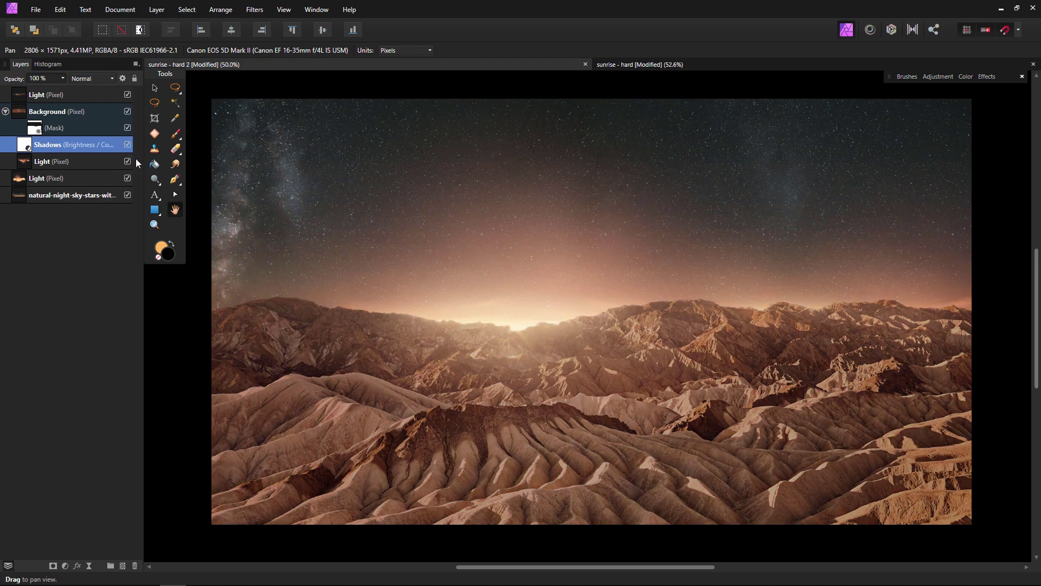
click(155, 224)
click(437, 341)
click(420, 315)
click(466, 323)
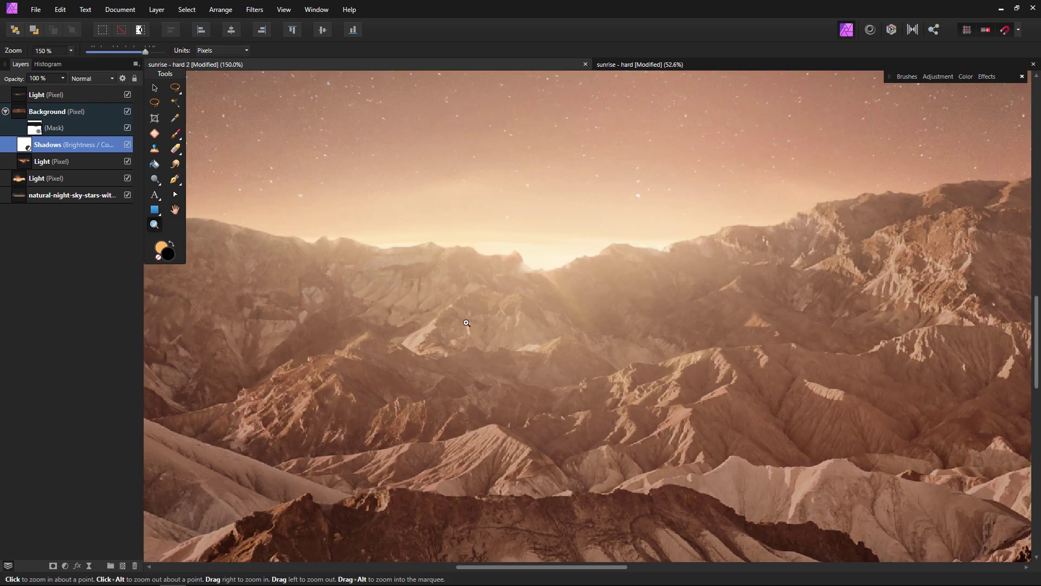
click(466, 324)
Step: Paint black on the Shadows mask to keep sunlit ridges and the peak bright
click(175, 134)
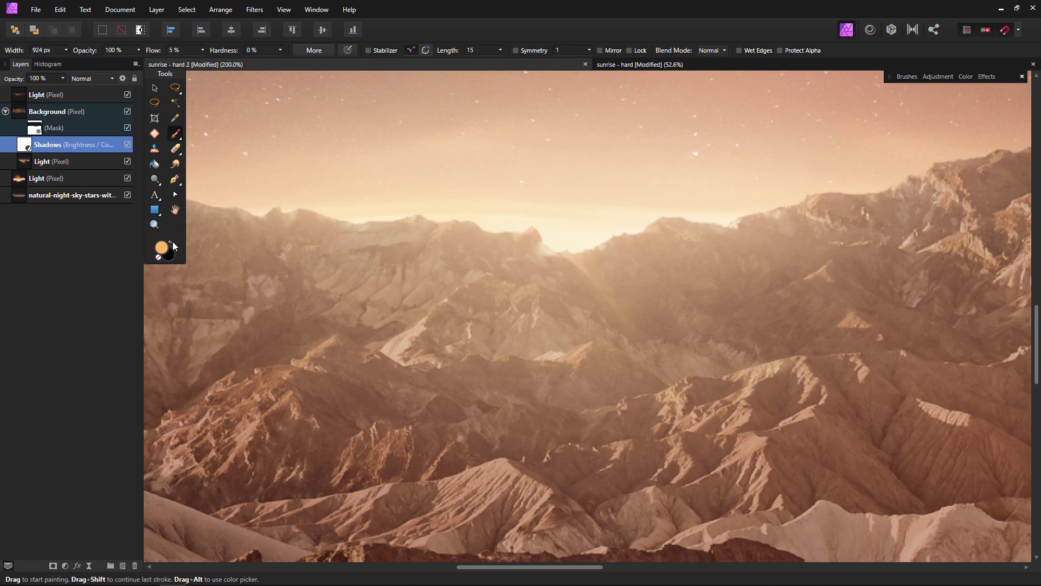
click(172, 244)
key(bracketleft)
drag(472, 275, 347, 178)
mouse_move(467, 309)
mouse_down()
mouse_move(543, 374)
mouse_move(611, 304)
mouse_up()
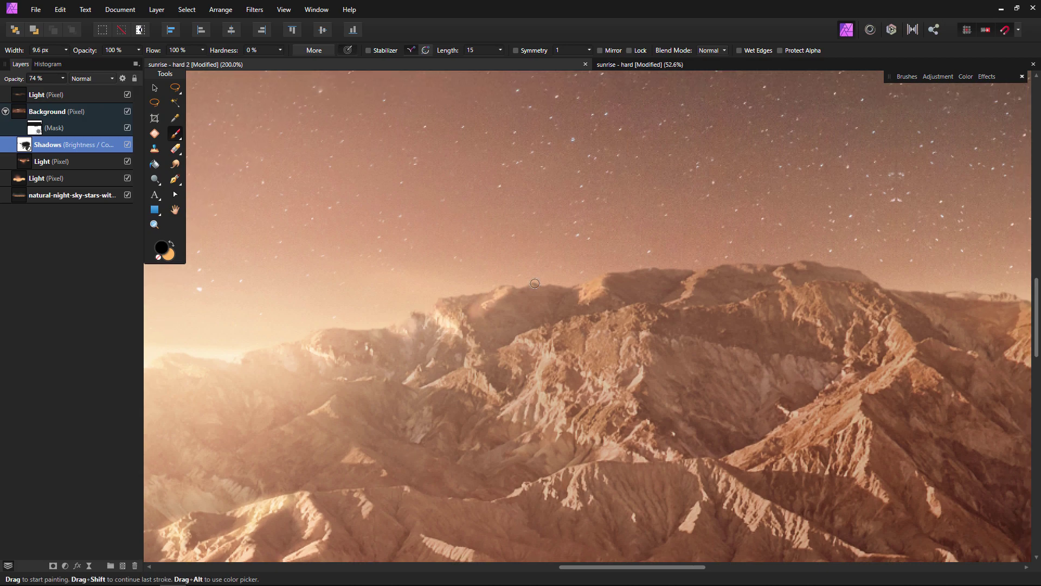
key(7)
key(4)
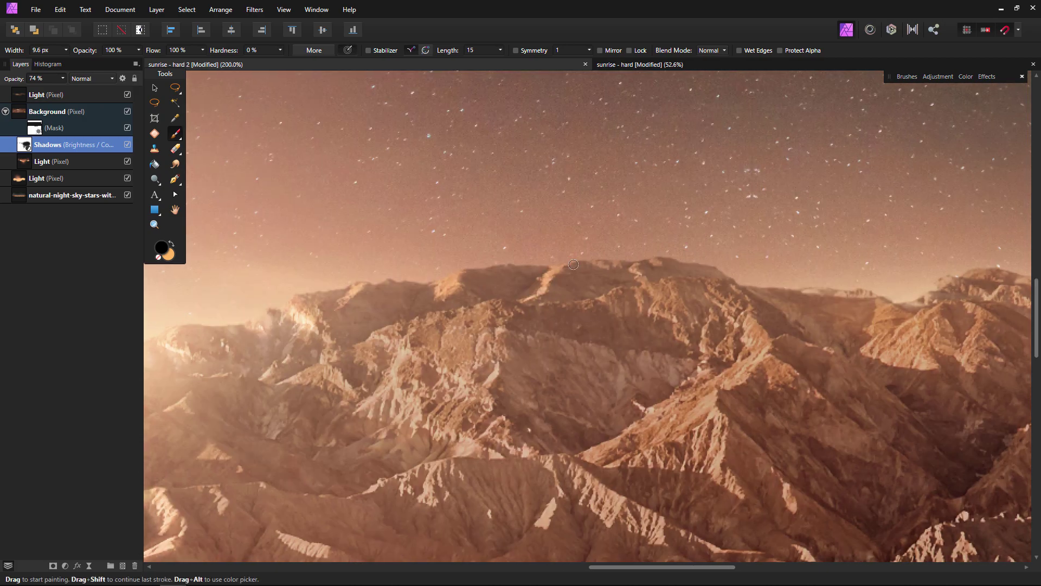
drag(591, 325, 677, 325)
drag(678, 326, 710, 314)
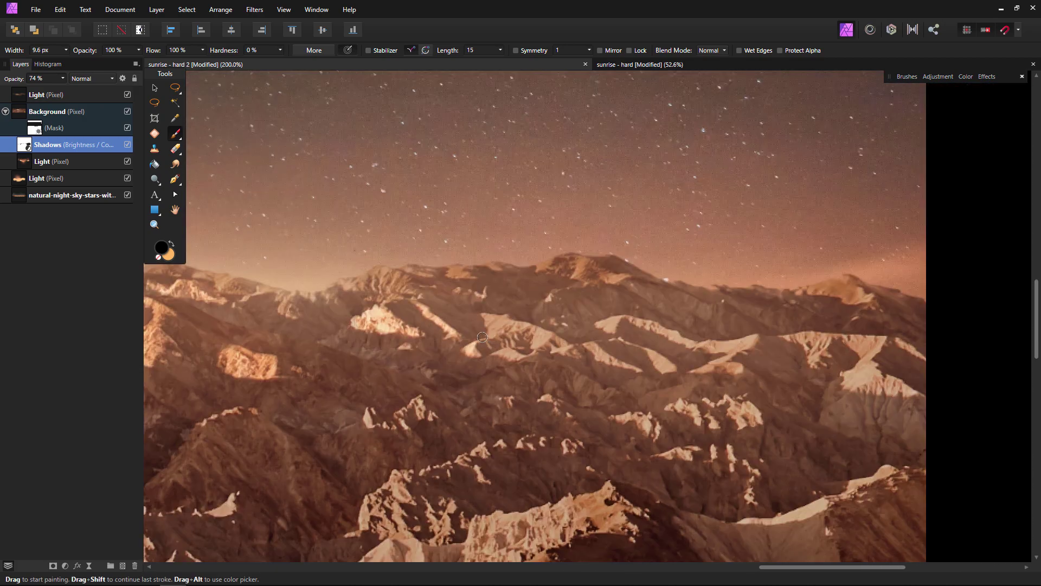
mouse_move(483, 336)
mouse_down()
mouse_move(613, 325)
mouse_move(651, 358)
mouse_up()
mouse_move(521, 314)
mouse_down()
mouse_move(624, 330)
mouse_move(605, 261)
mouse_up()
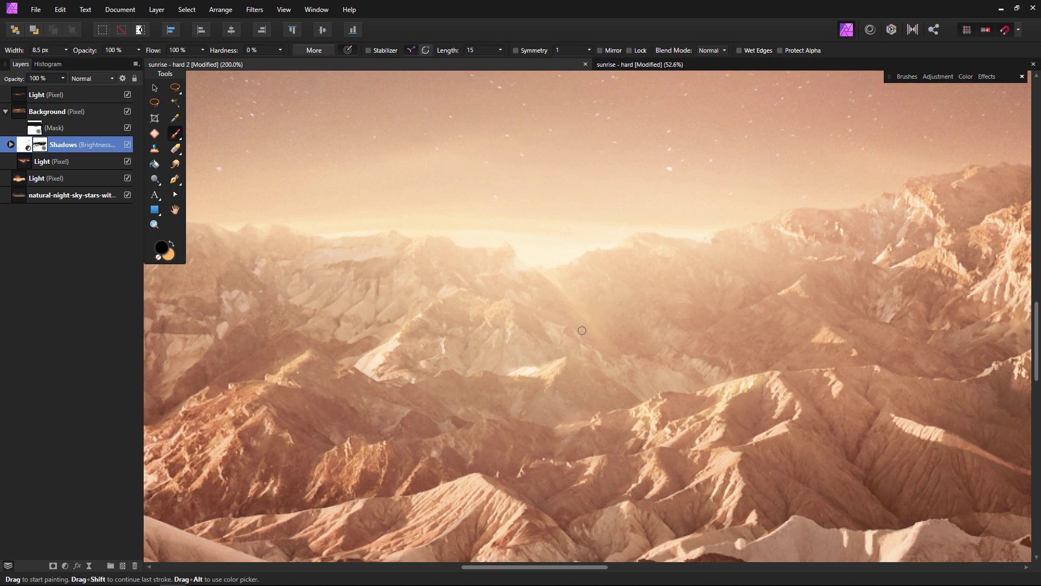
click(155, 224)
Step: Zoom out and toggle the Shadows adjustment and its mask to compare the effect
alt+click(483, 387)
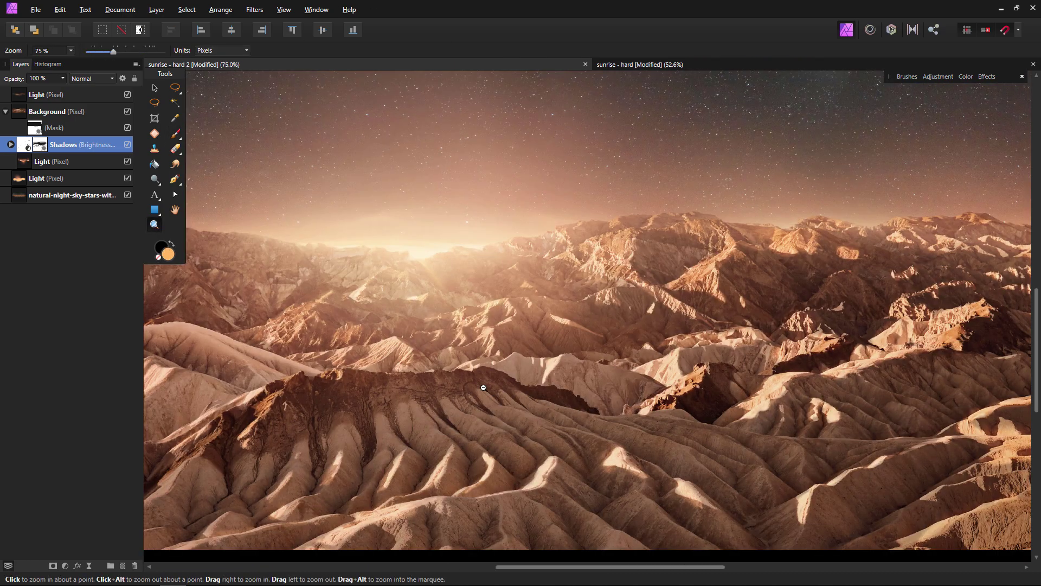
alt+click(483, 387)
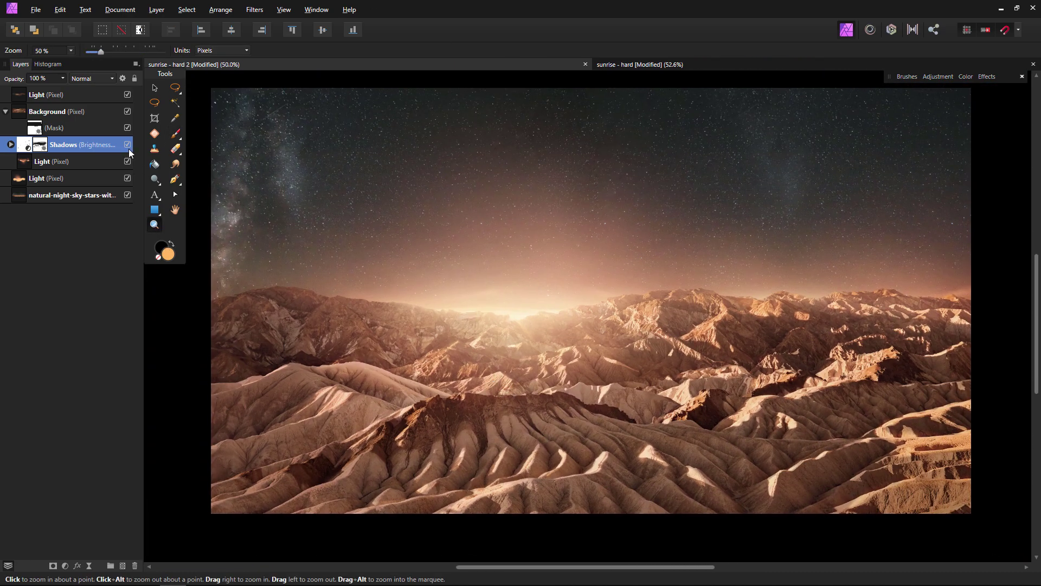
click(128, 146)
click(128, 146)
click(10, 145)
click(128, 161)
click(128, 161)
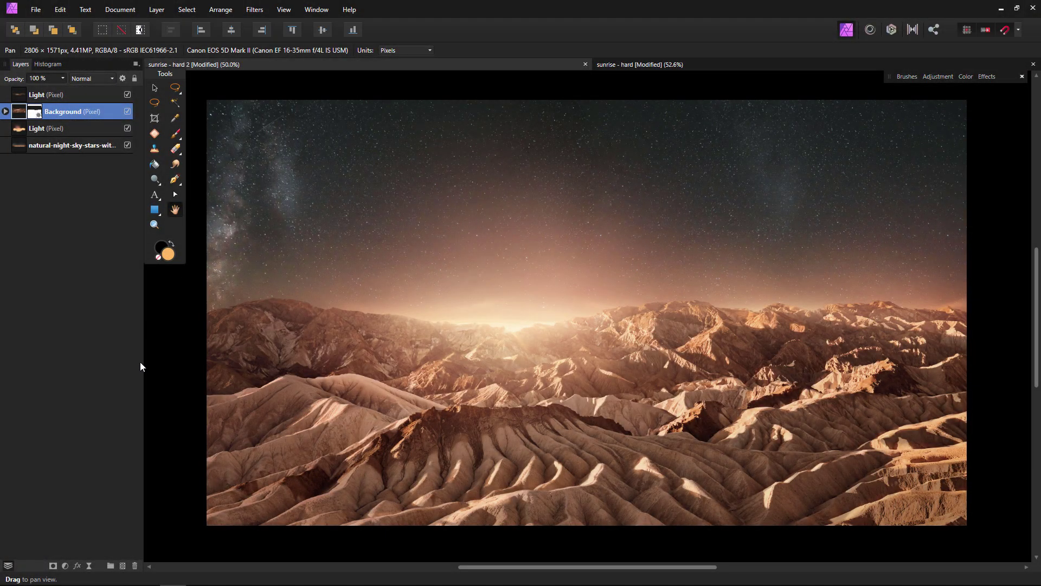
Step: Add a new pixel layer set to Multiply blend mode
click(123, 567)
click(98, 77)
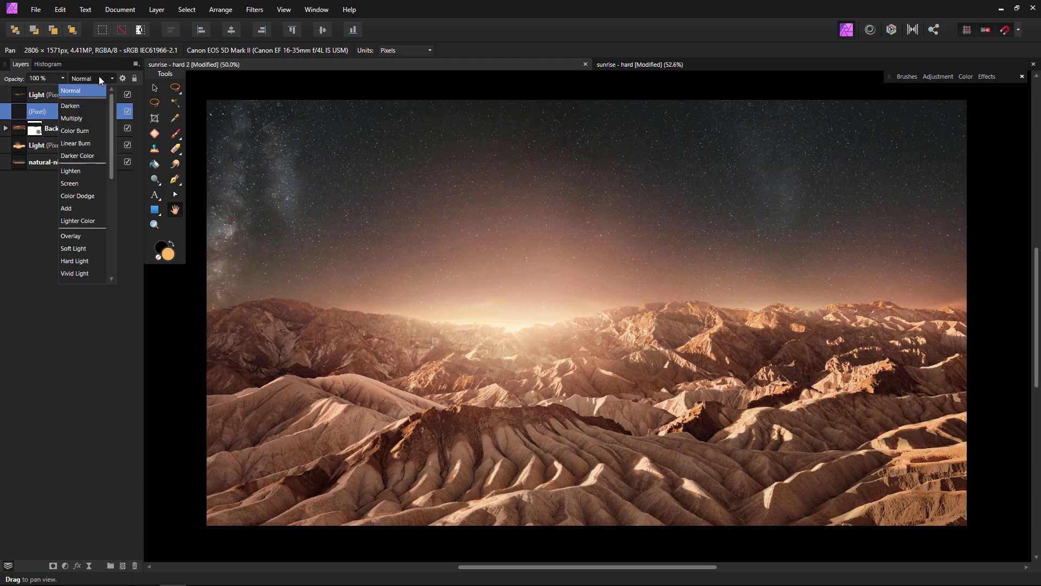
click(85, 119)
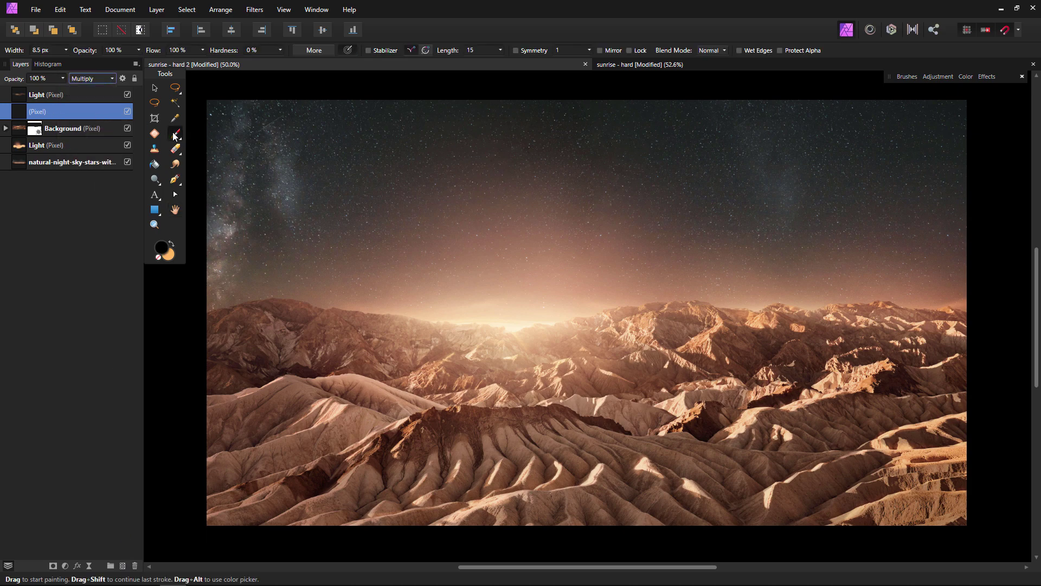
Step: Choose a very dark navy painting colour (#15152C) and widen the brush to about 242 px
double_click(162, 249)
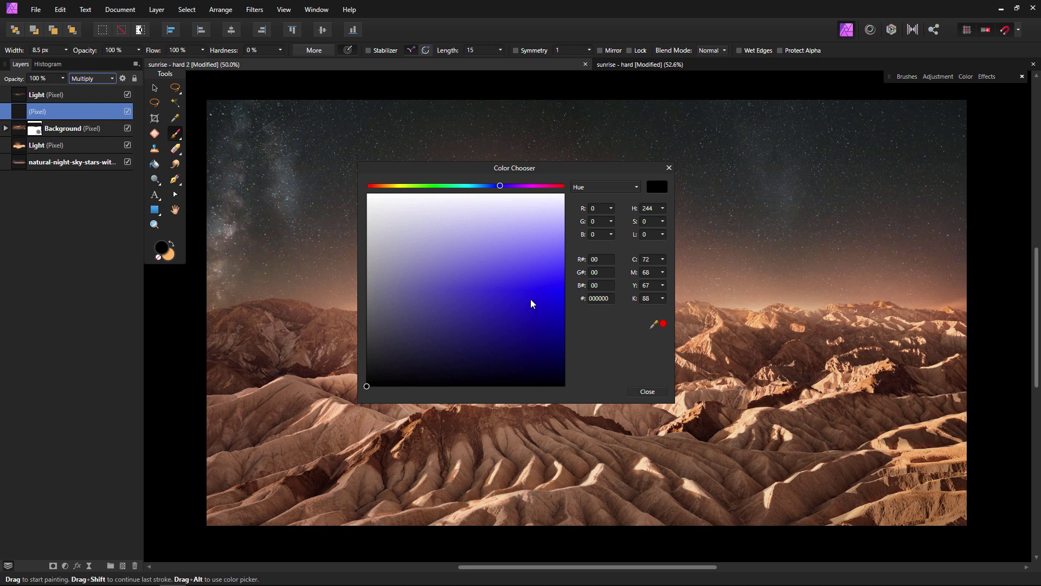
drag(493, 186, 384, 204)
mouse_move(417, 360)
mouse_down()
mouse_move(434, 358)
mouse_move(432, 366)
mouse_up()
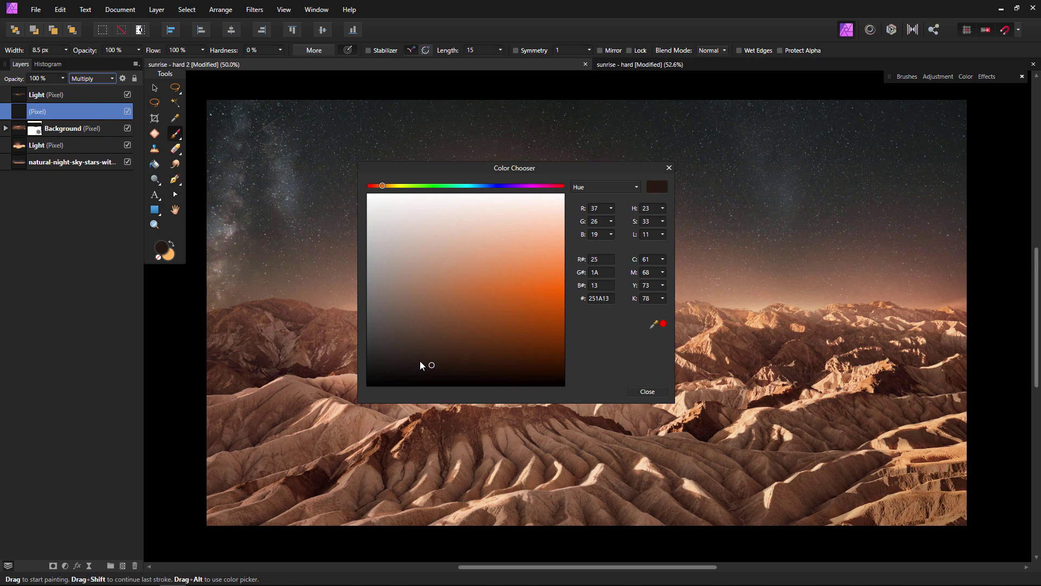
mouse_move(383, 186)
mouse_down()
mouse_move(509, 190)
mouse_move(500, 191)
mouse_up()
drag(435, 359, 411, 364)
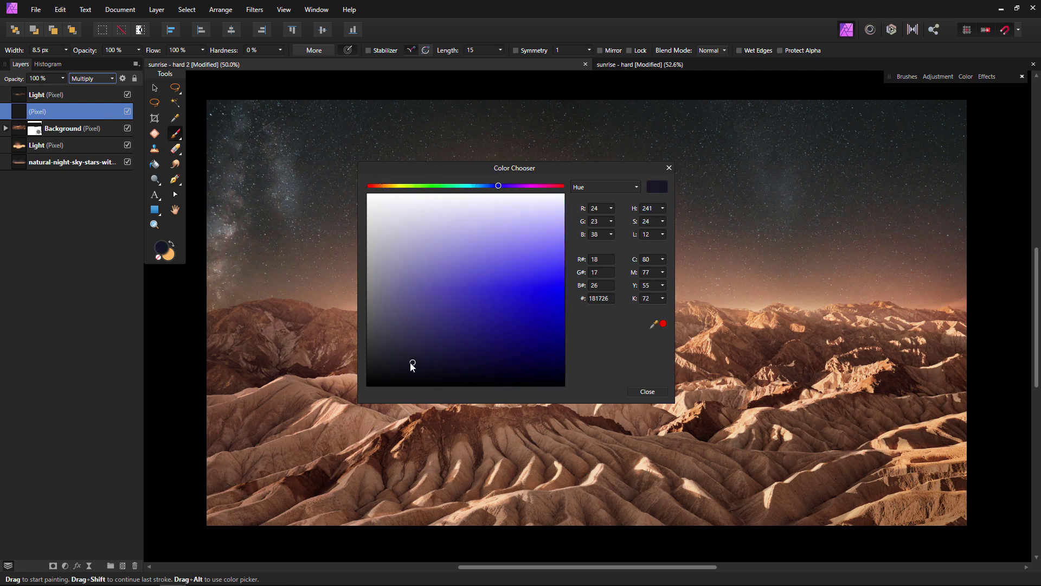
click(670, 168)
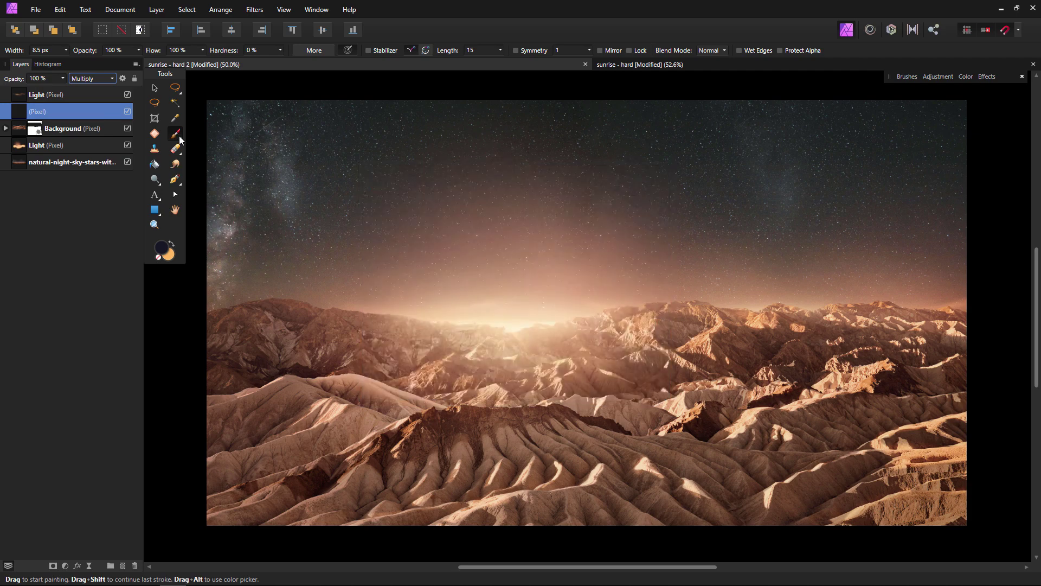
drag(340, 311, 423, 314)
click(434, 362)
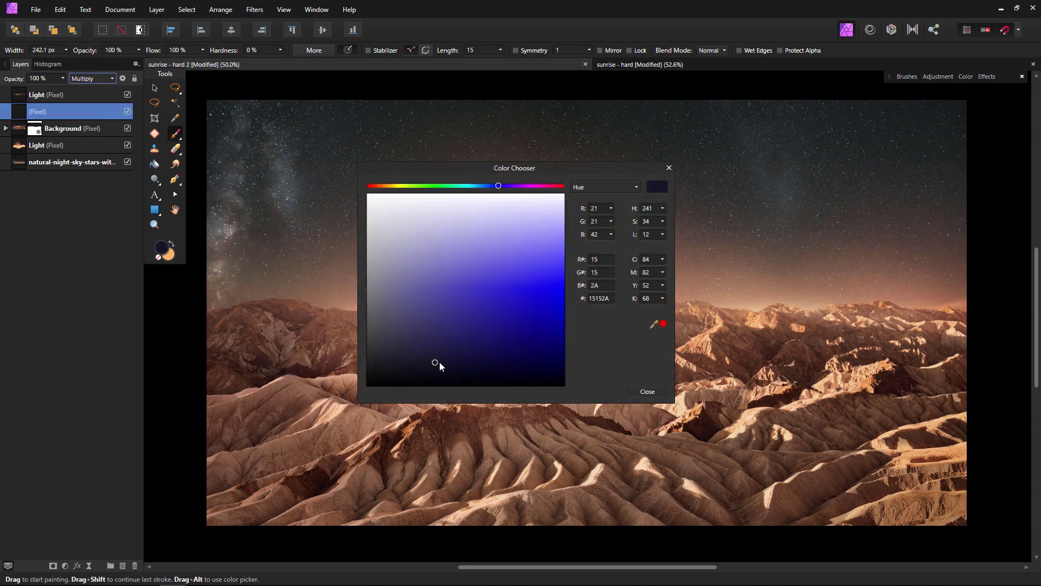
Step: Paint navy shadow over the lower-left corner and bottom foreground, undoing a stray dab in the sky
click(670, 170)
click(233, 500)
drag(234, 499, 303, 501)
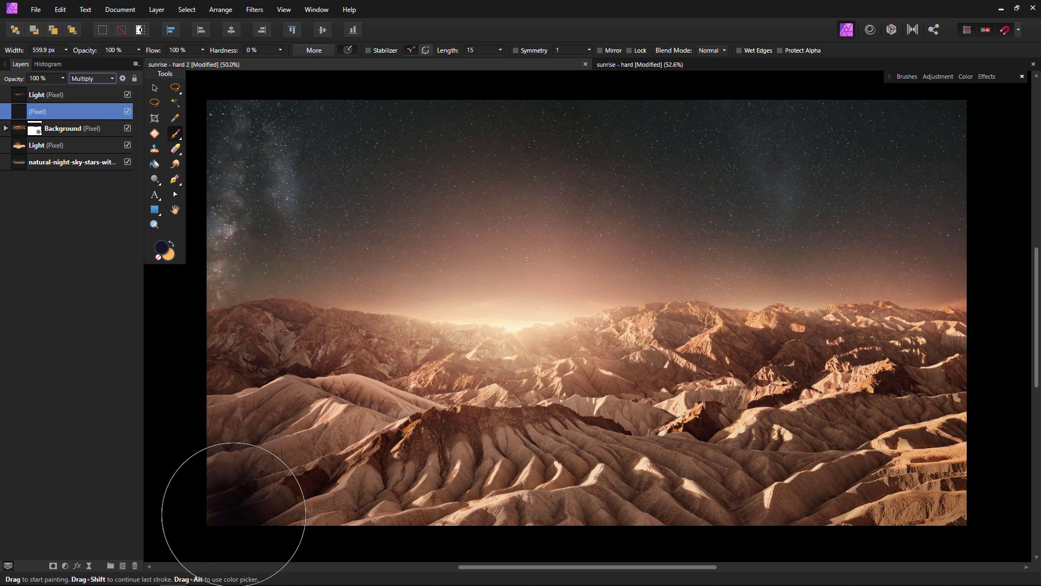
mouse_move(233, 500)
mouse_down()
mouse_move(211, 499)
mouse_move(241, 490)
mouse_move(180, 454)
mouse_move(202, 506)
mouse_move(405, 560)
mouse_move(268, 542)
mouse_move(337, 554)
mouse_move(792, 585)
mouse_move(889, 577)
mouse_move(884, 585)
mouse_move(1009, 542)
mouse_up()
click(242, 490)
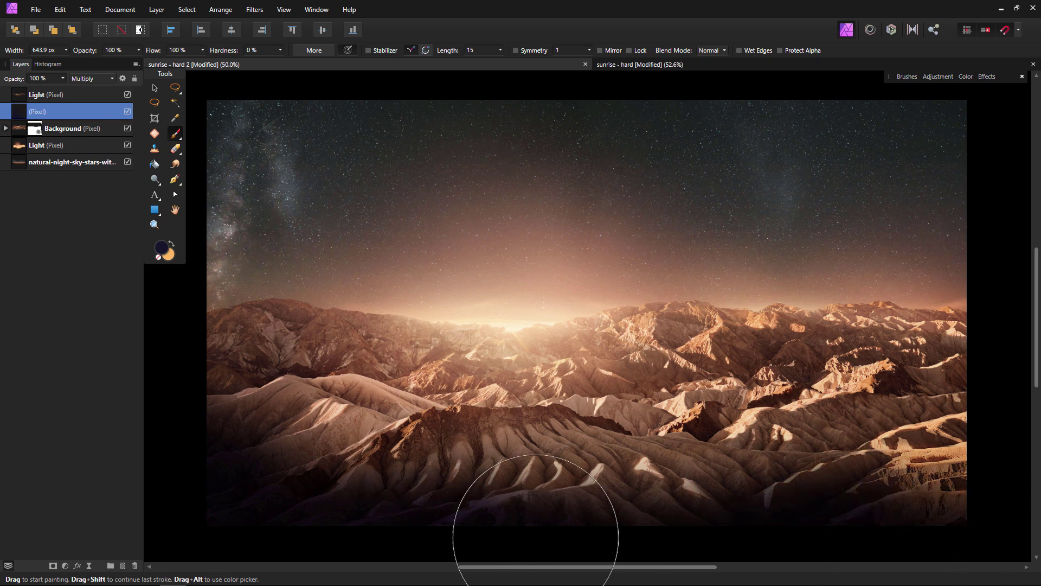
key(bracketleft)
key(bracketleft)
key(bracketleft)
key(bracketleft)
key(bracketleft)
key(bracketleft)
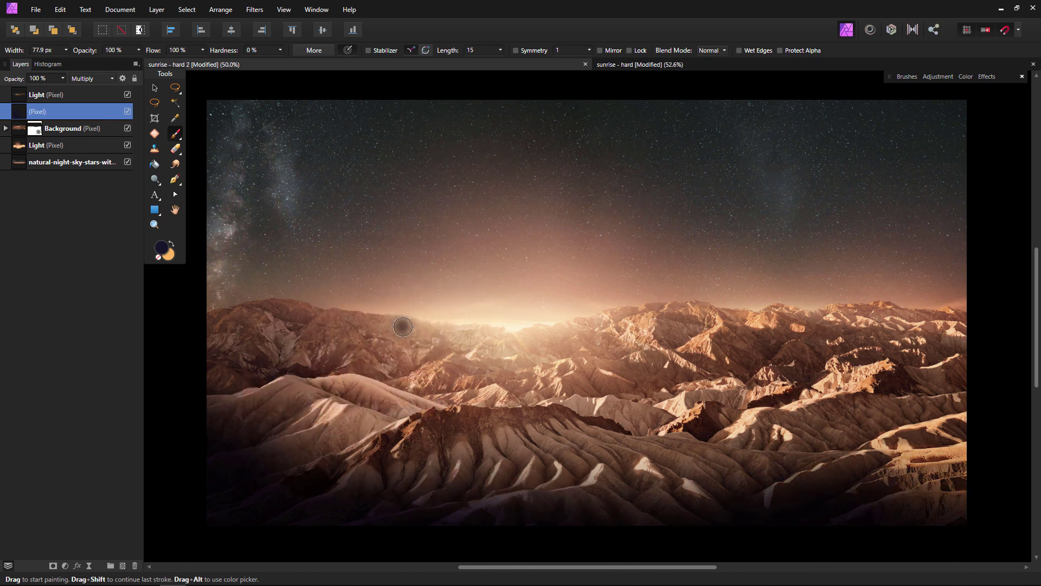
click(343, 265)
key(ctrl+z)
Step: Drop the Multiply layer's underlying blend range to 0% at the bright end, with a 48.9%/37.4% midpoint
click(122, 80)
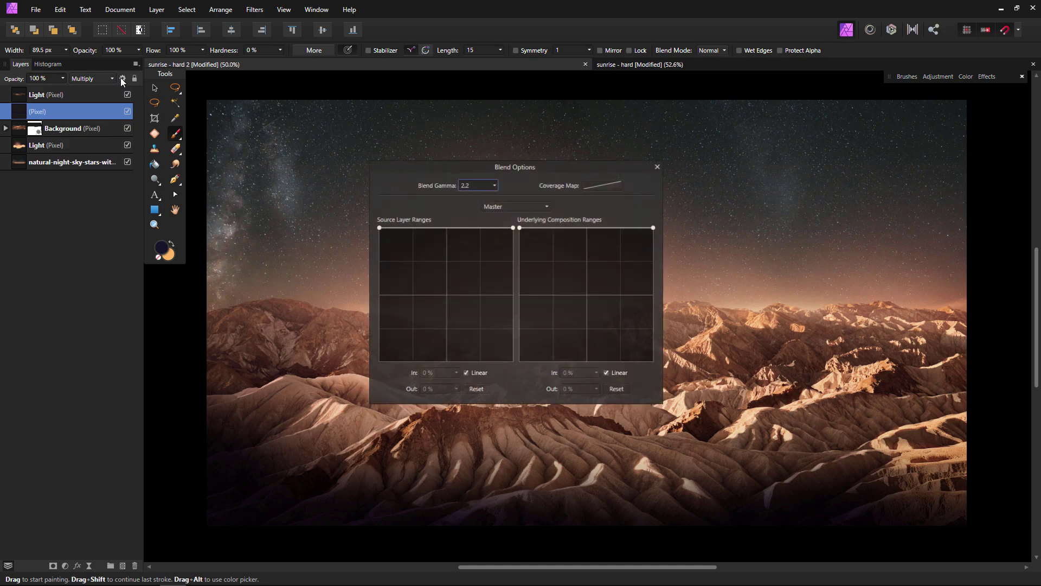
drag(536, 163, 429, 109)
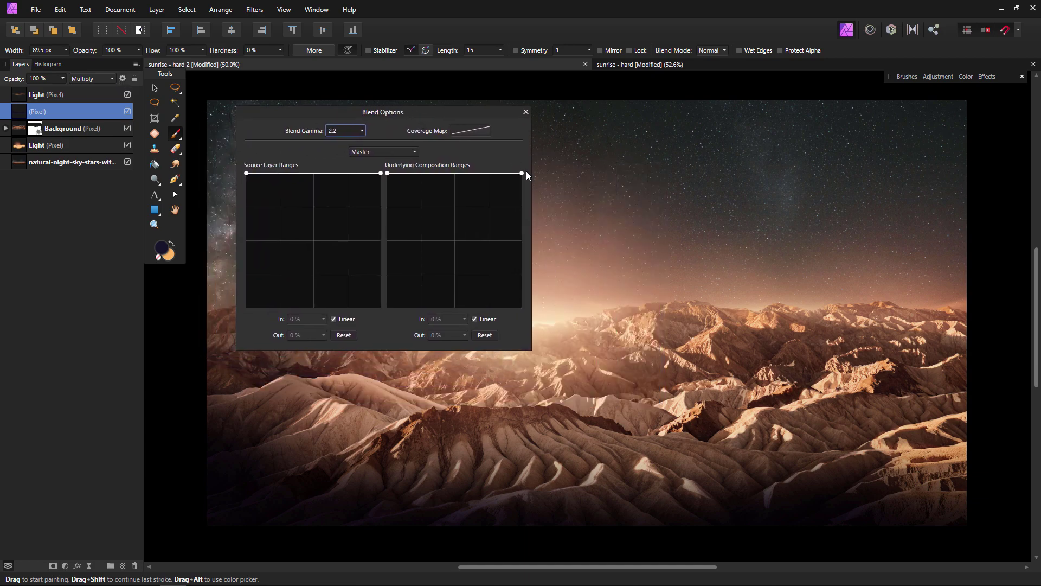
drag(522, 173, 525, 257)
drag(524, 301, 525, 347)
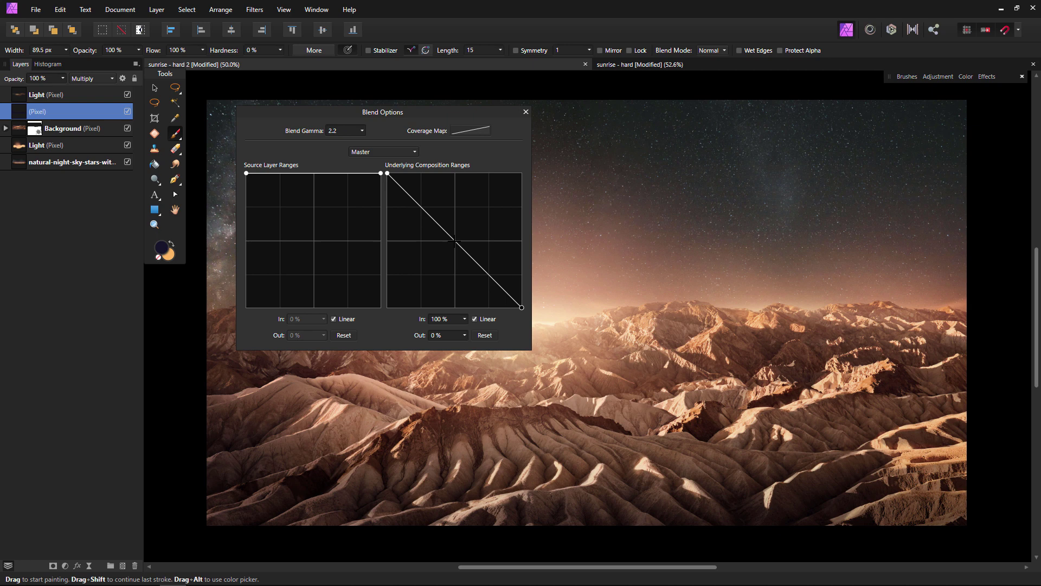
mouse_move(454, 244)
mouse_down()
mouse_move(443, 270)
mouse_move(454, 259)
mouse_up()
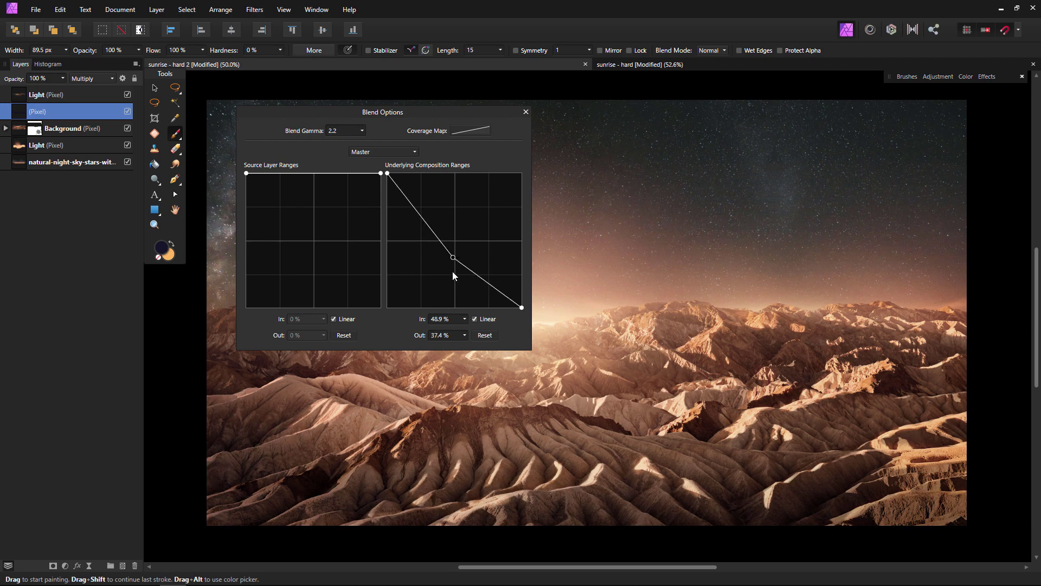
click(526, 112)
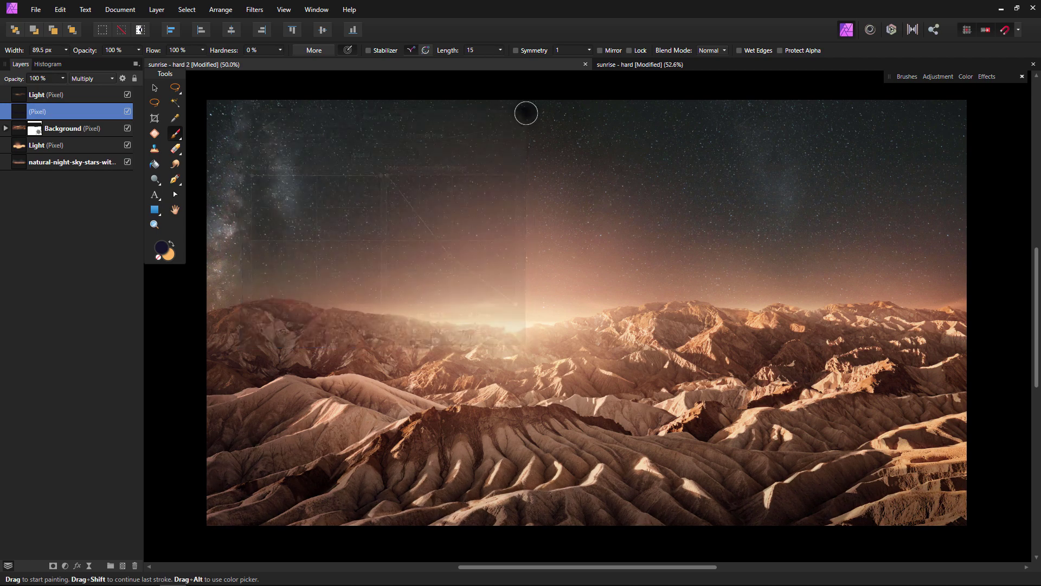
Step: Shade the central foreground ridge and lower the shadow layer's opacity to 72%
key(bracketright)
key(bracketright)
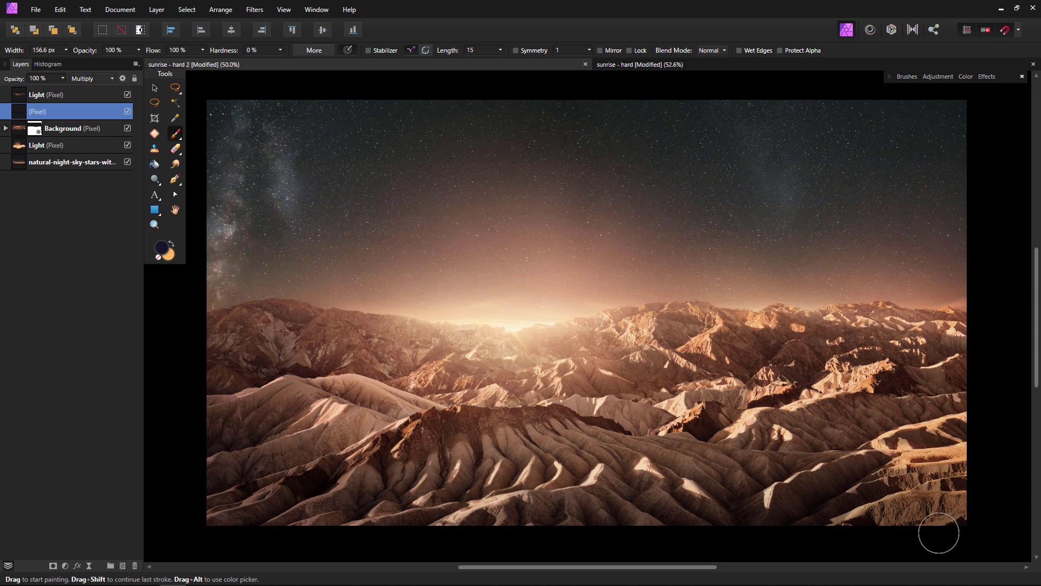
key(bracketright)
key(bracketright)
key(bracketright)
key(bracketright)
key(bracketright)
key(bracketright)
key(bracketright)
key(bracketleft)
key(bracketleft)
key(bracketleft)
key(bracketleft)
key(bracketleft)
key(bracketleft)
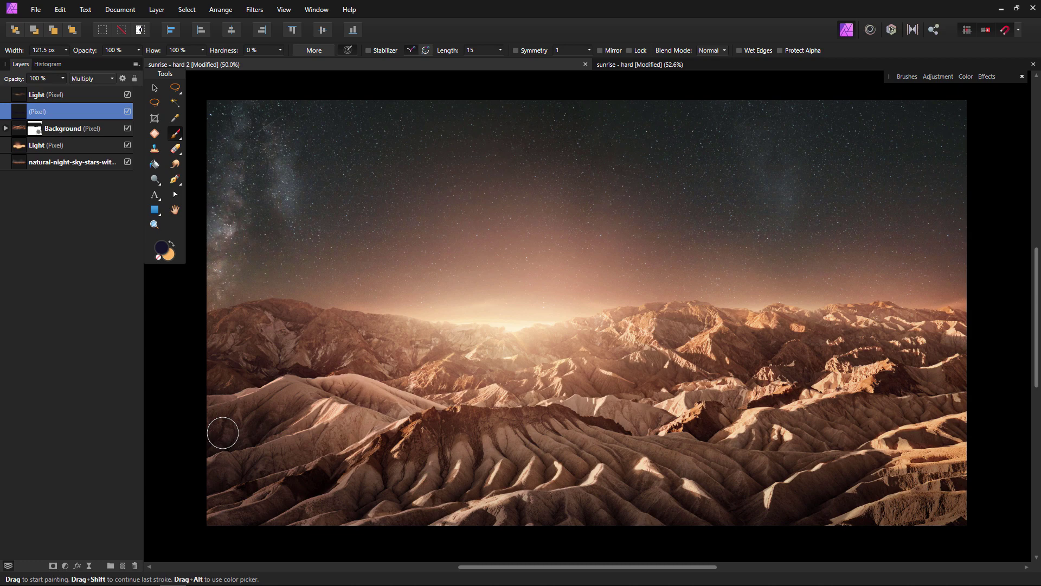
drag(256, 418, 297, 407)
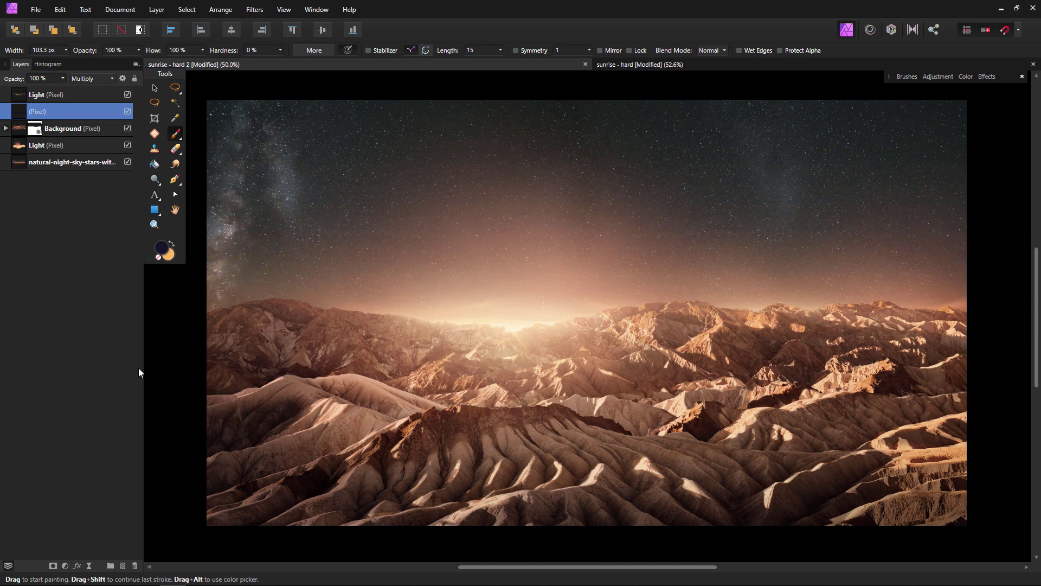
mouse_move(18, 81)
mouse_down()
mouse_move(4, 83)
mouse_move(17, 83)
mouse_up()
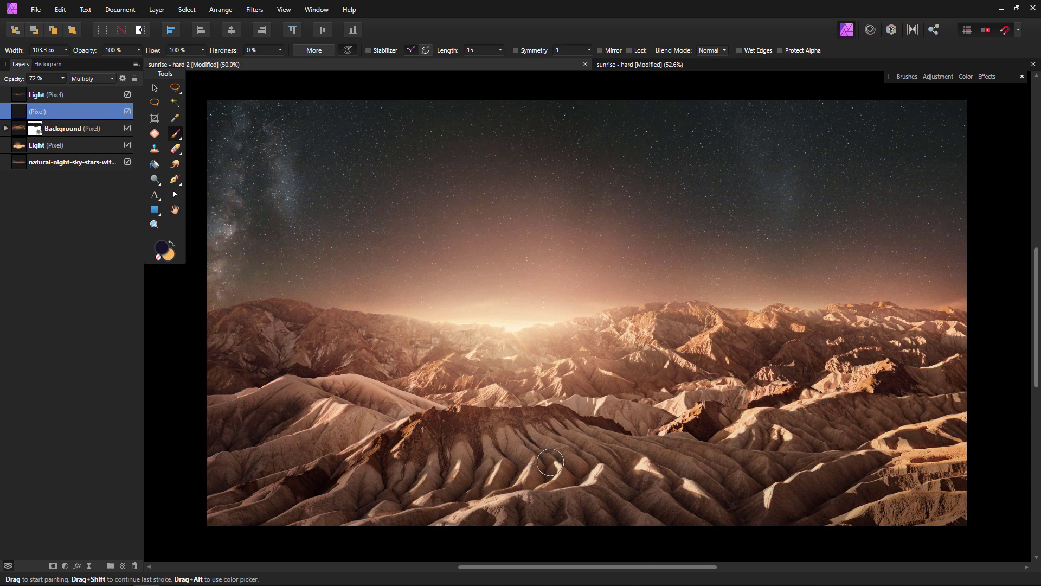
Step: Paste the CC colour-grading group above the top Light layer and compare it on and off
click(92, 95)
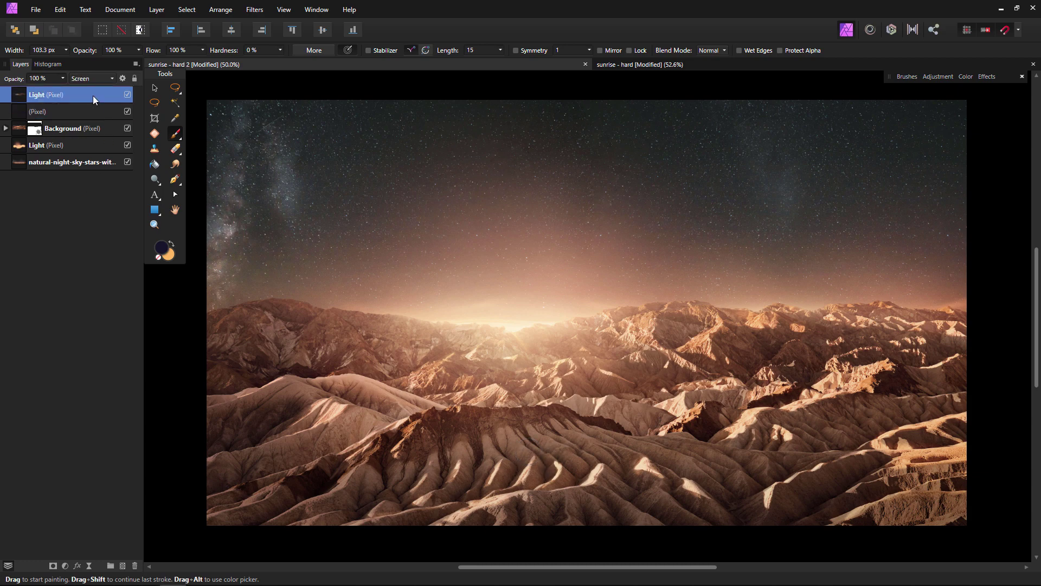
key(ctrl+v)
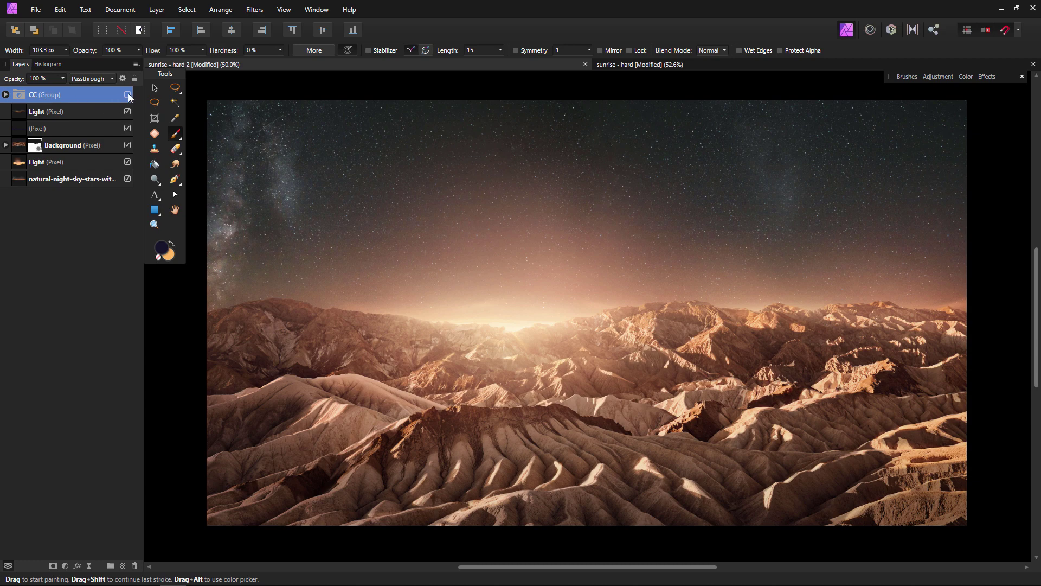
click(128, 94)
click(128, 94)
click(128, 94)
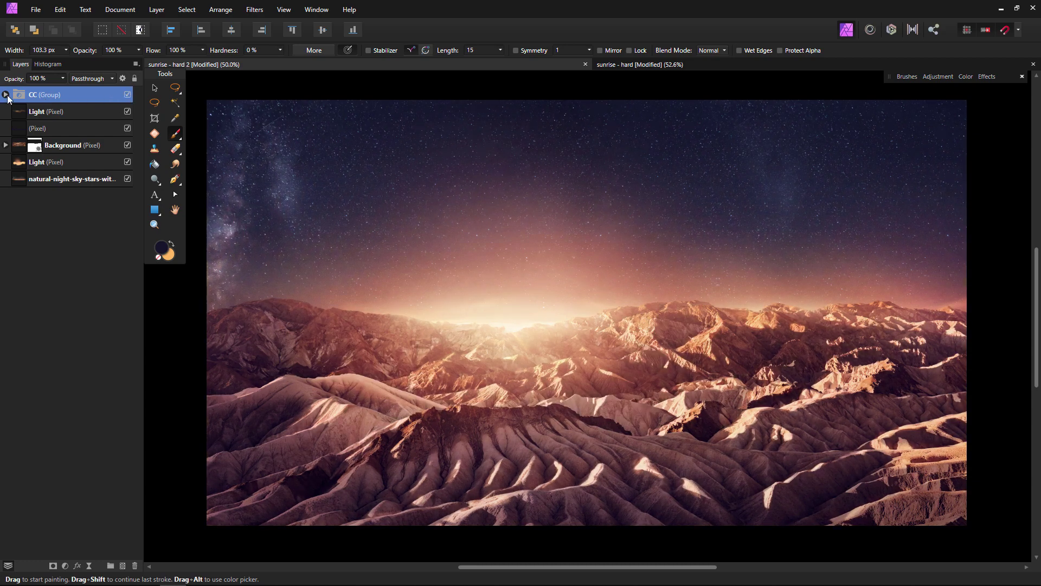
Step: Expand the CC group, adjust Curves and Color Balance visibility, and review the Curves settings
click(6, 95)
click(127, 128)
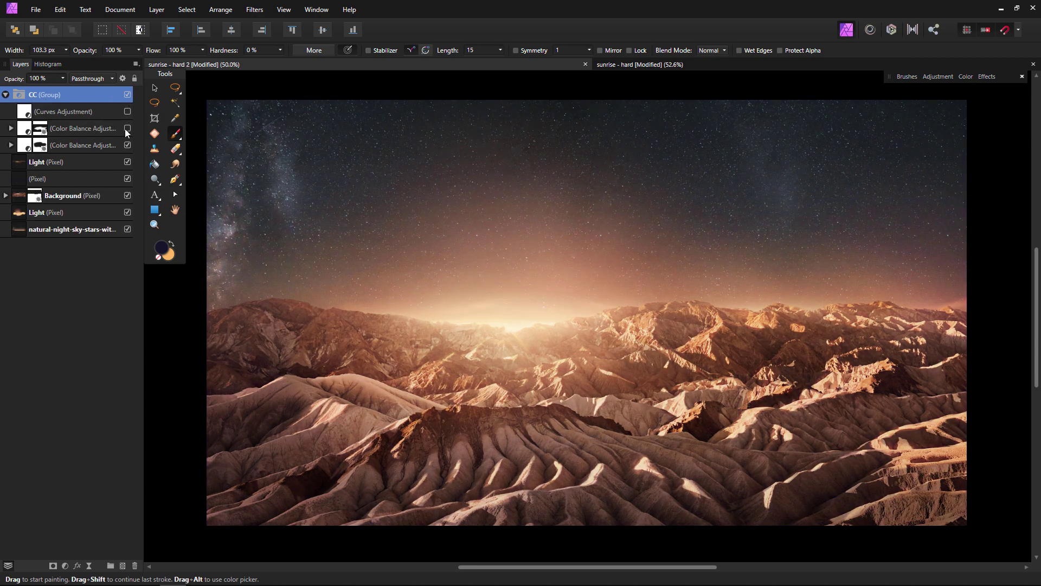
click(128, 112)
double_click(24, 112)
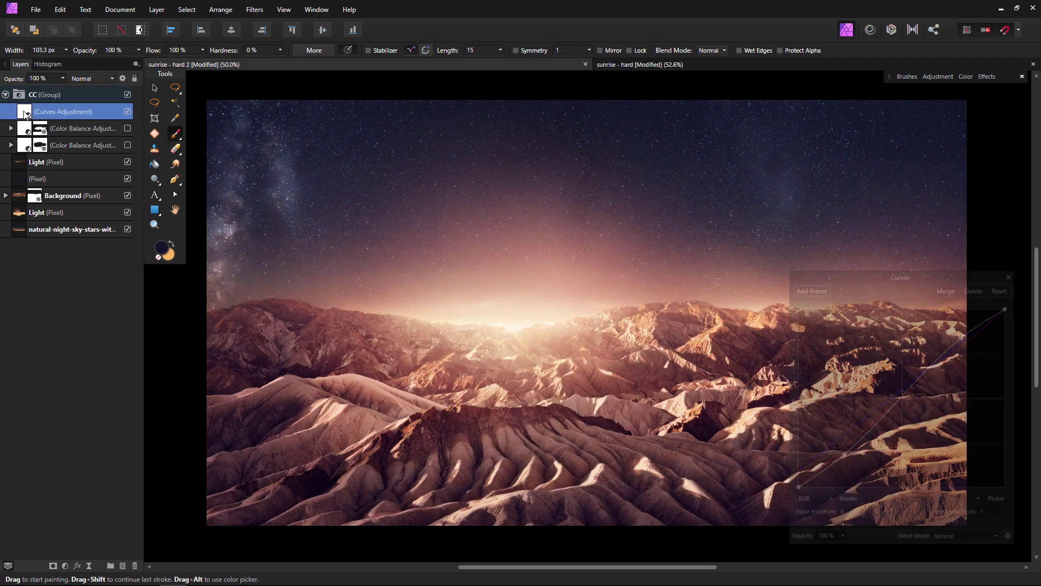
drag(896, 278, 799, 127)
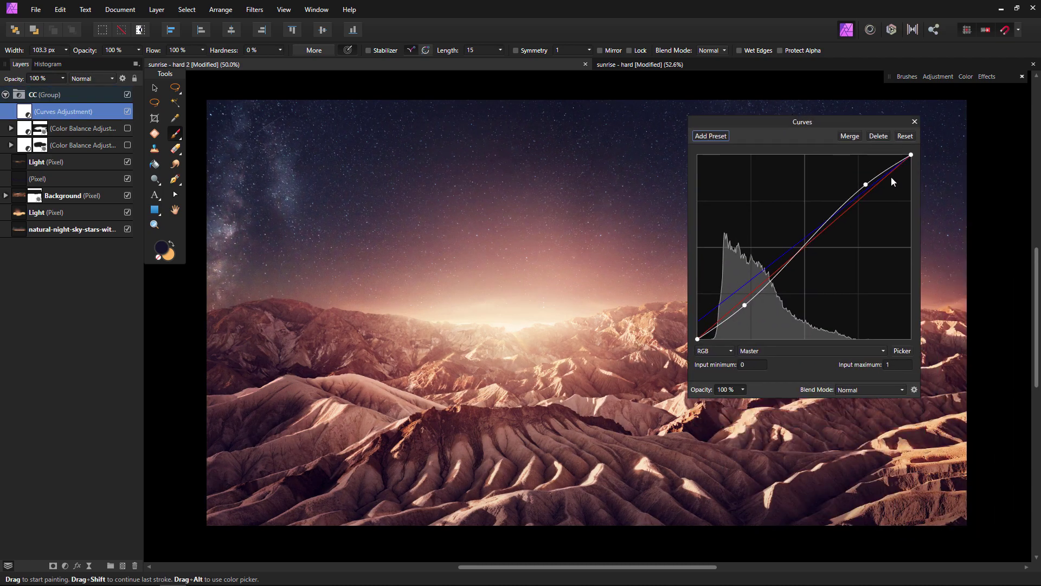
click(915, 123)
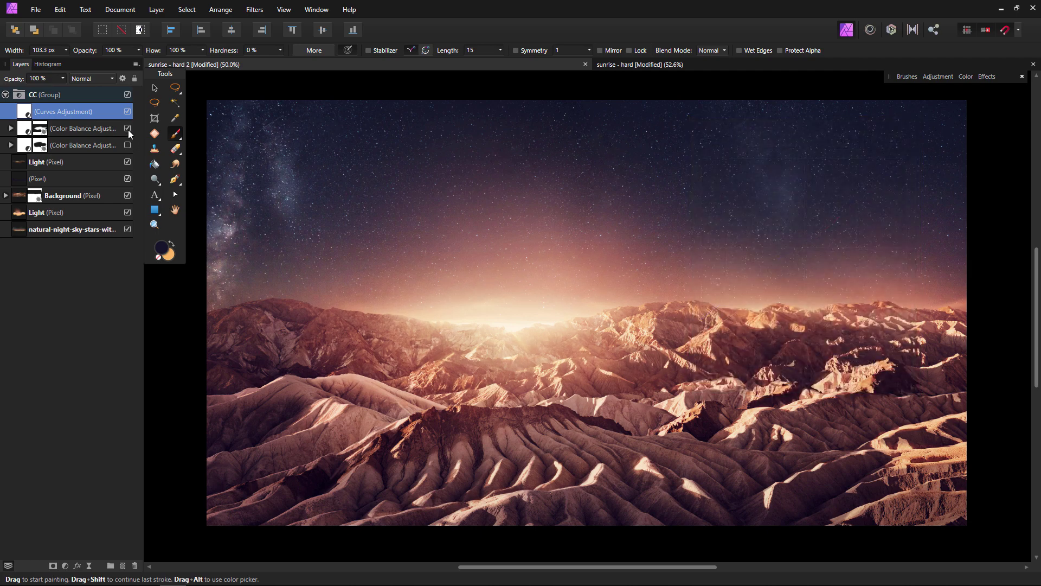
Step: Review the settings of both Color Balance adjustments in the CC group
double_click(29, 133)
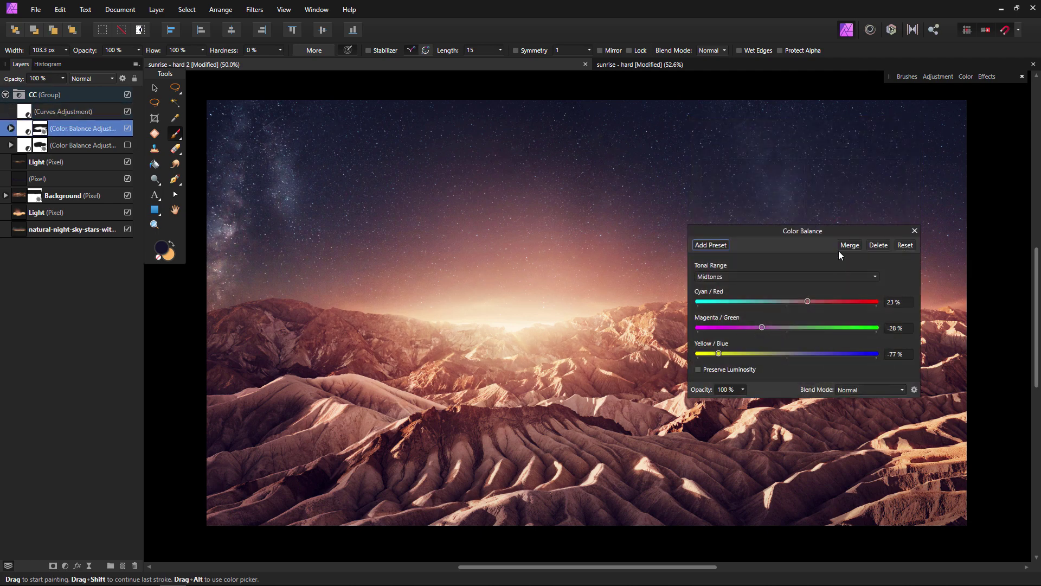
drag(842, 231, 850, 162)
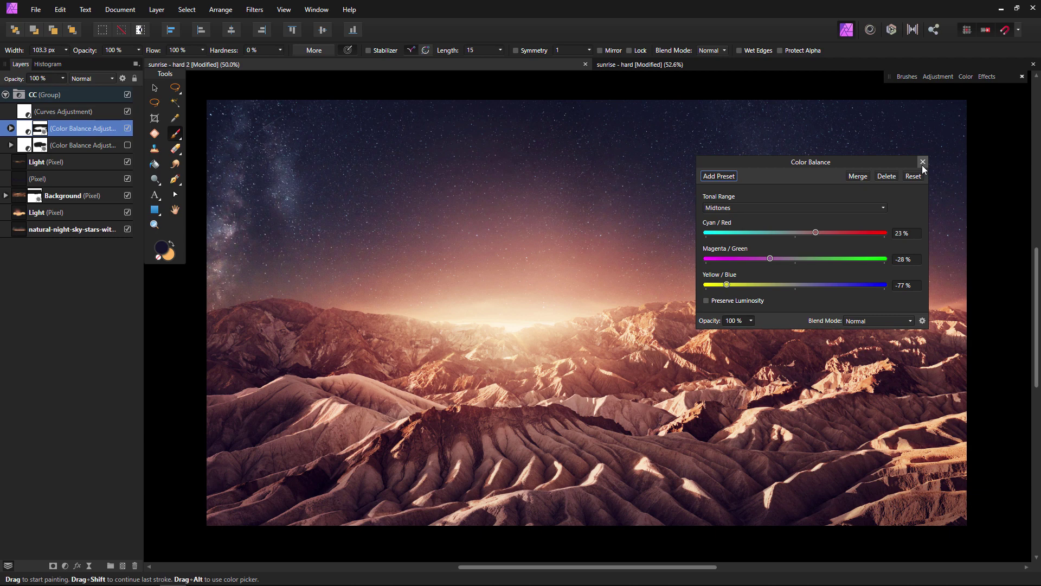
click(923, 163)
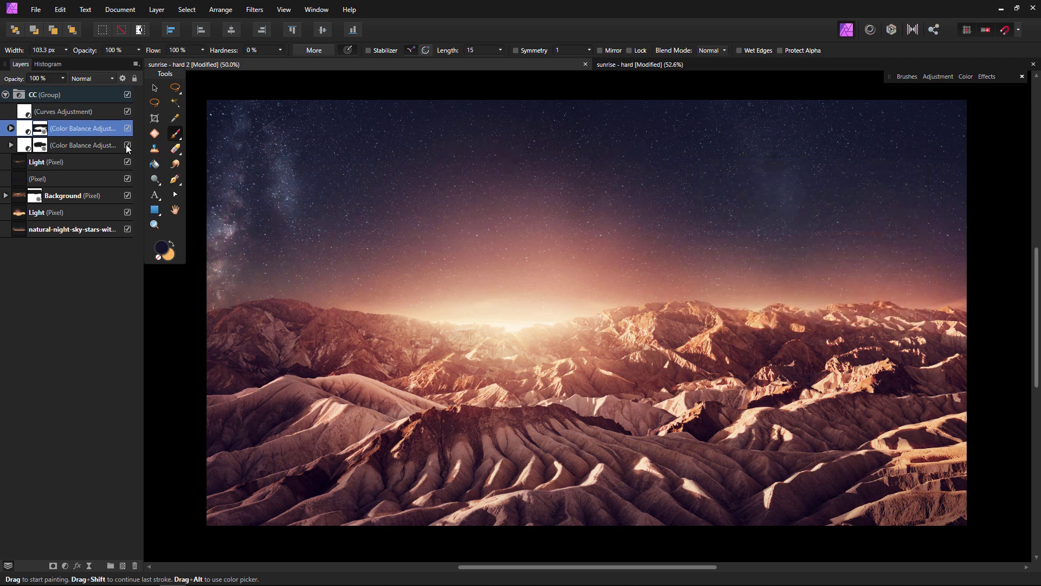
double_click(25, 147)
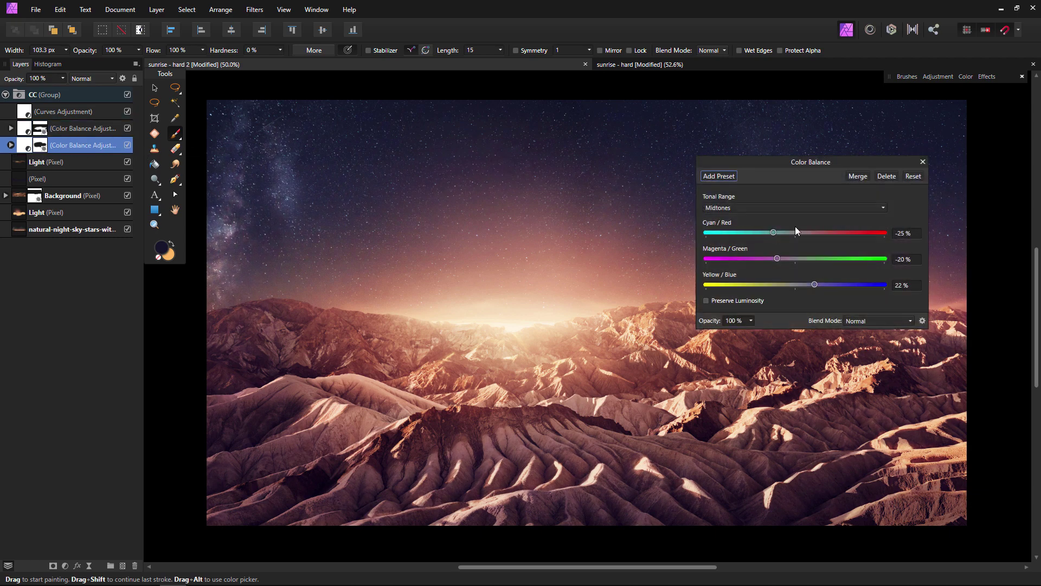
drag(880, 160, 857, 154)
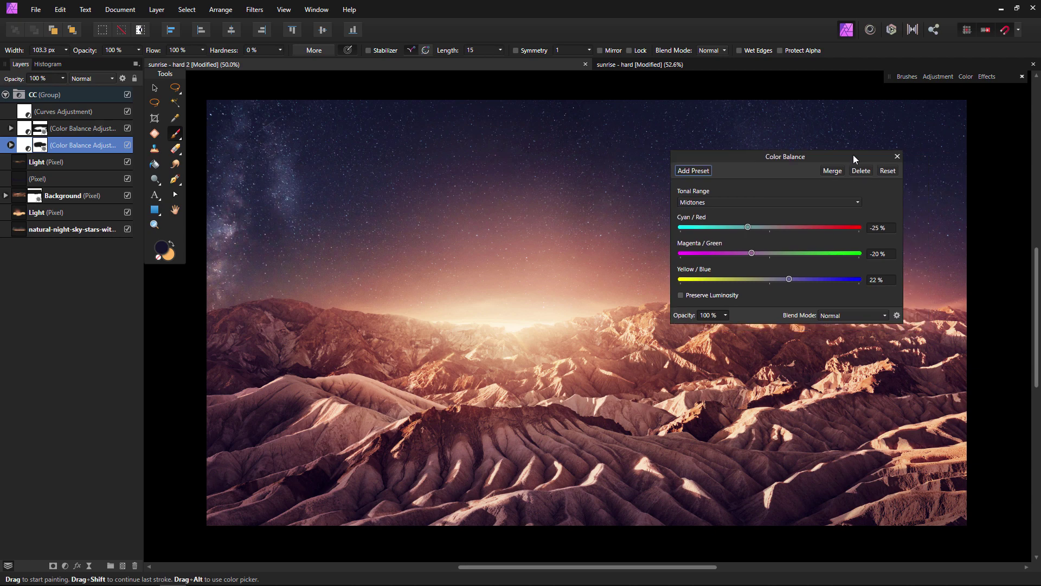
click(899, 156)
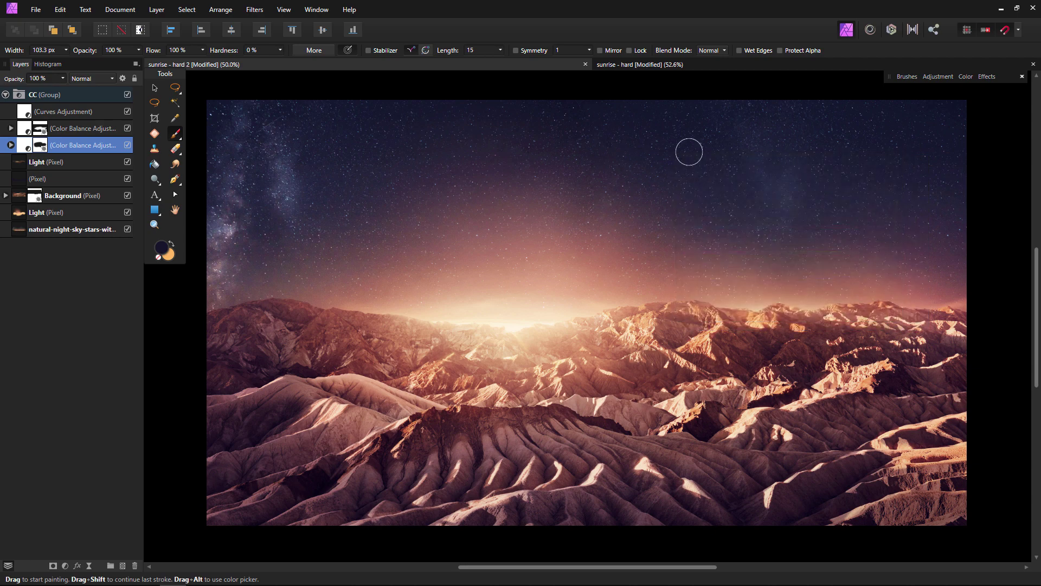
Step: Collapse the CC group and toggle the grade off and on to compare
click(7, 94)
click(127, 93)
click(127, 93)
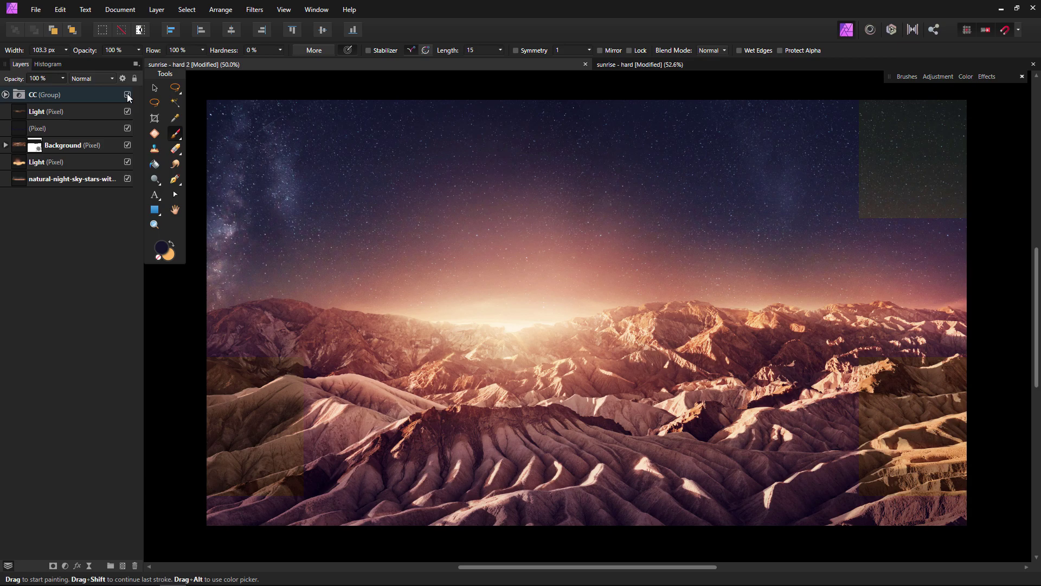